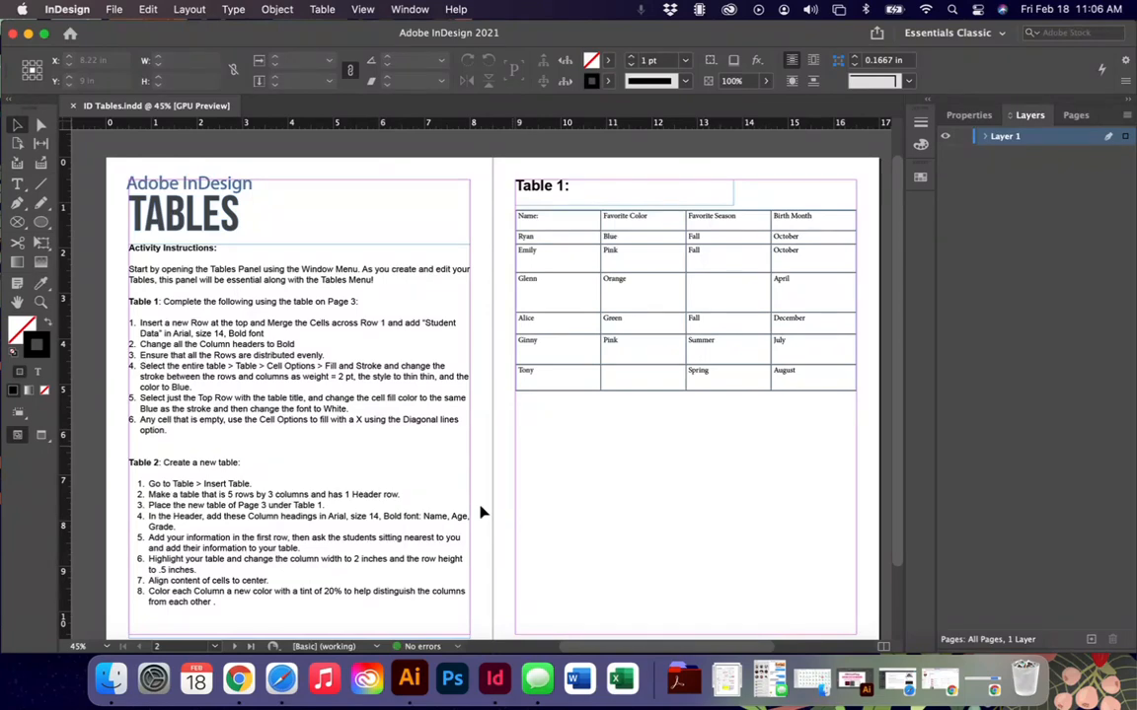
{"action": "scroll", "coordinate": [482, 512], "scroll_direction": "down", "scroll_amount": 1}
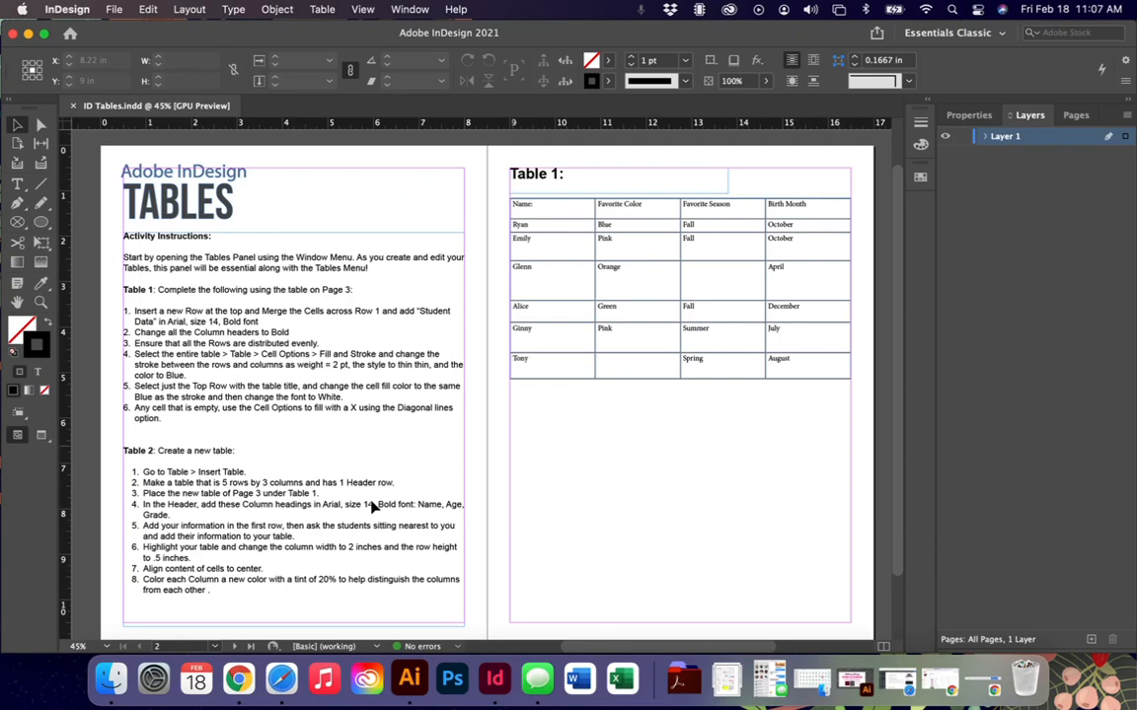
{"action": "left_click", "coordinate": [611, 335]}
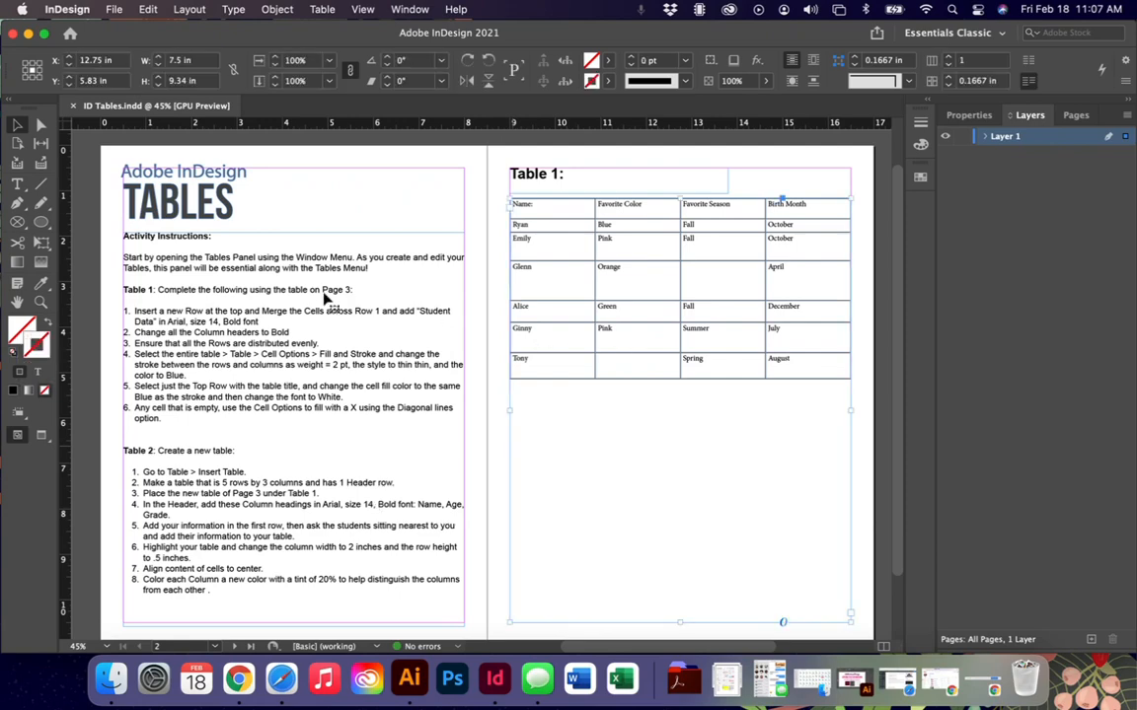
{"action": "left_click", "coordinate": [318, 9]}
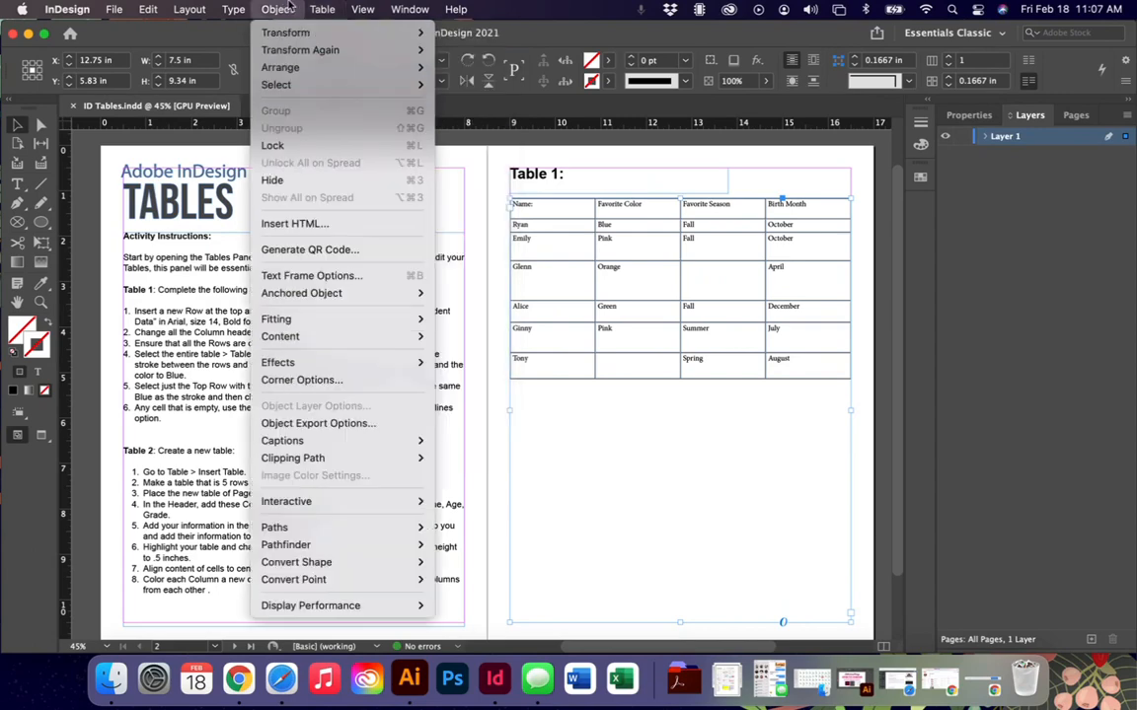
{"action": "left_click", "coordinate": [322, 9]}
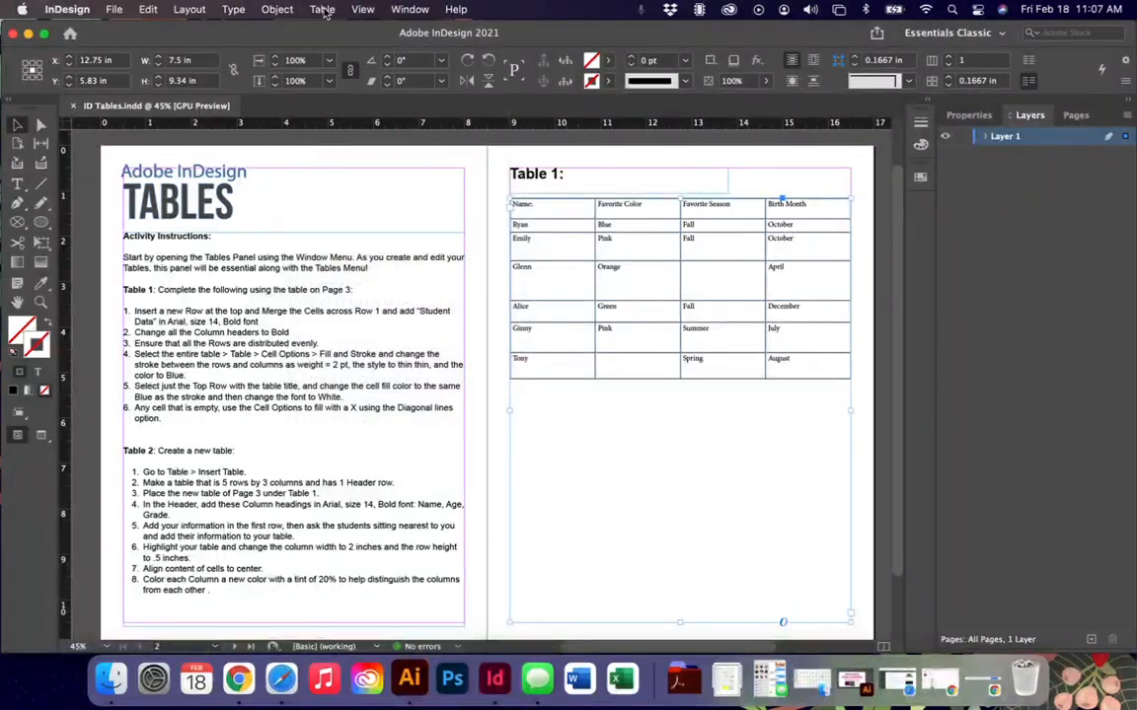
- Insert one new row above the column heading row of Table 1
{"action": "double_click", "coordinate": [541, 270]}
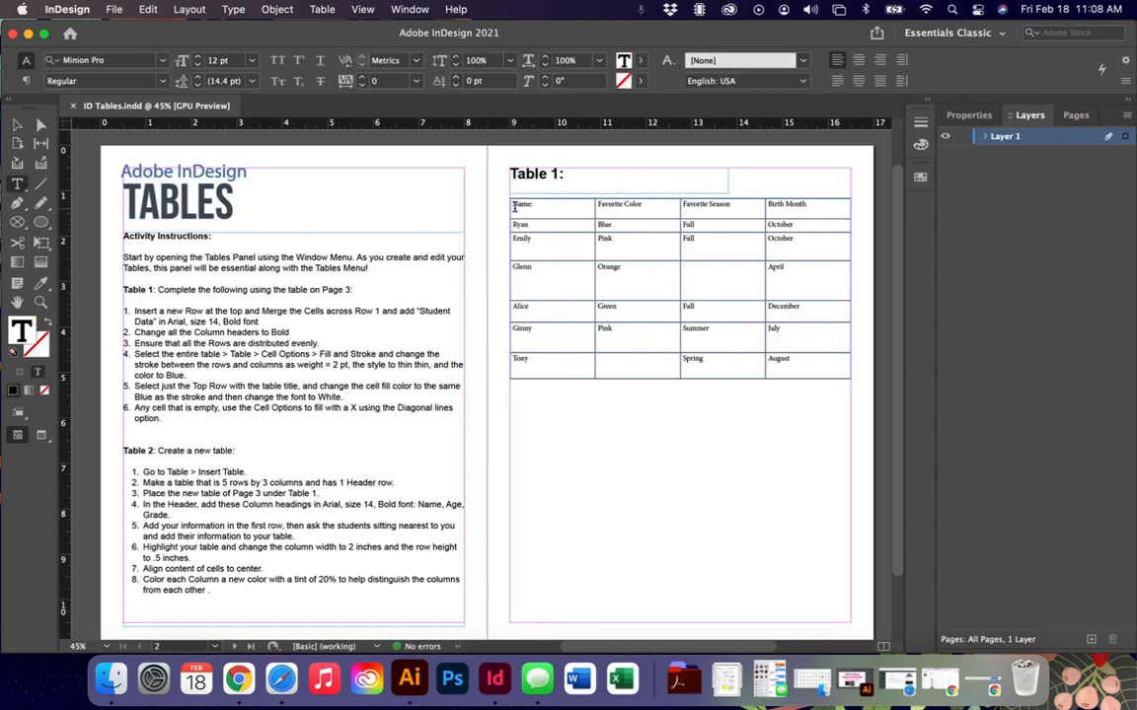
{"action": "right_click", "coordinate": [512, 205]}
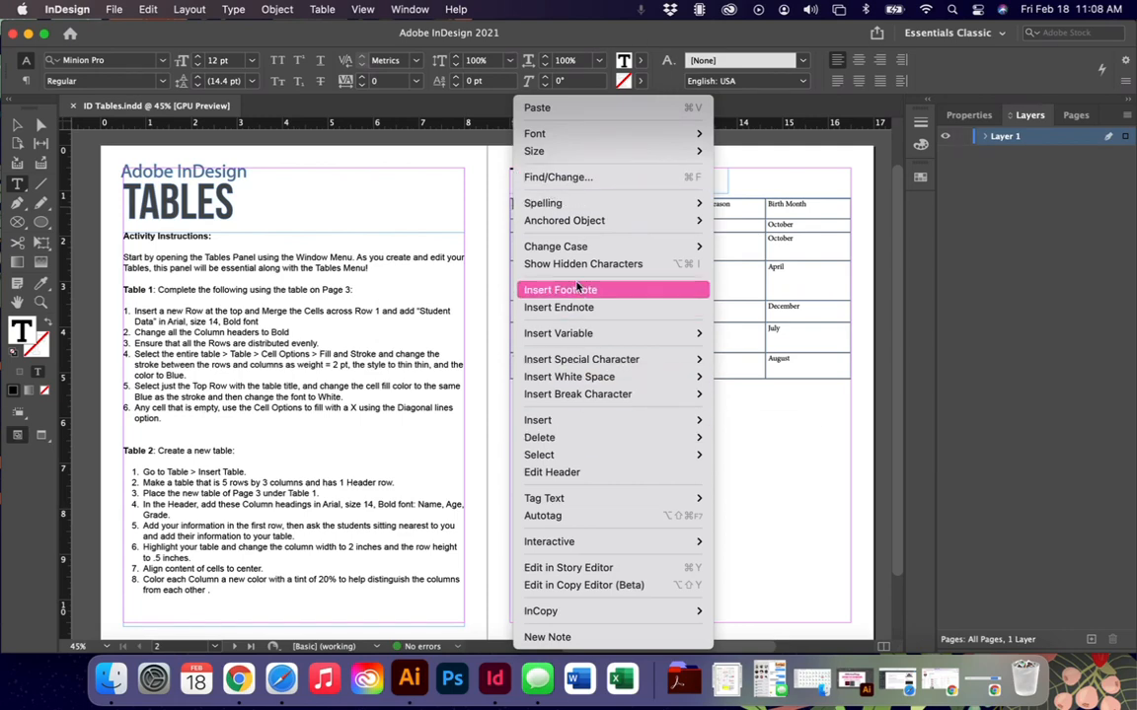
{"action": "left_click", "coordinate": [767, 268]}
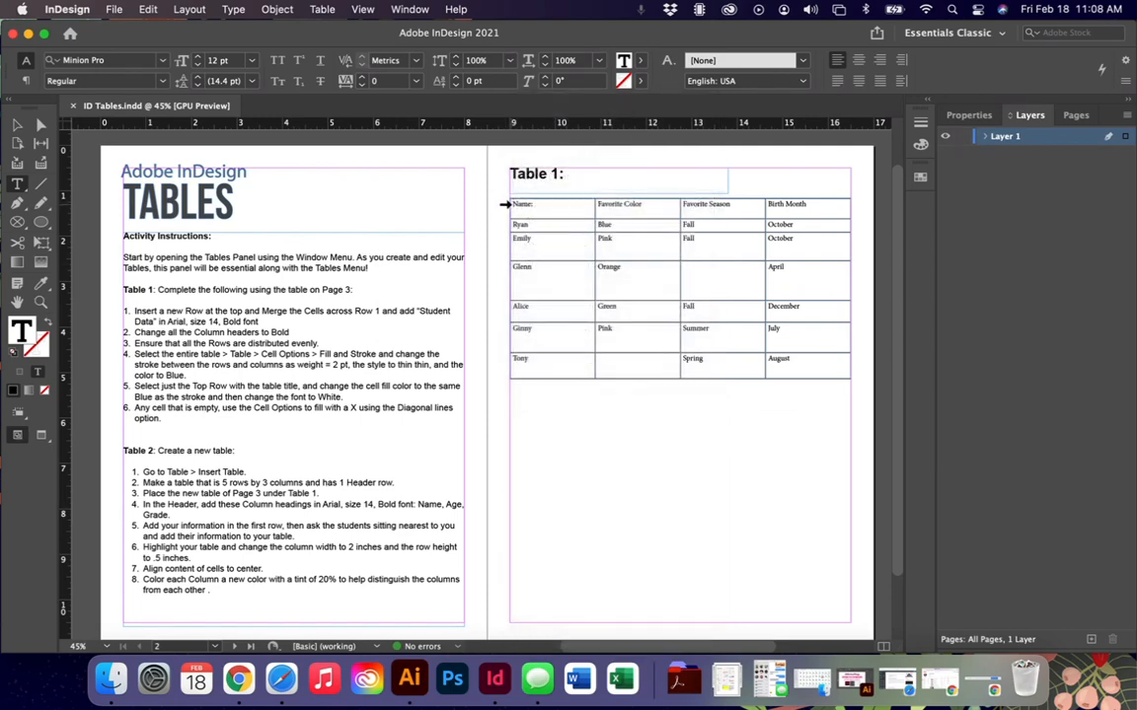
{"action": "left_click", "coordinate": [324, 10]}
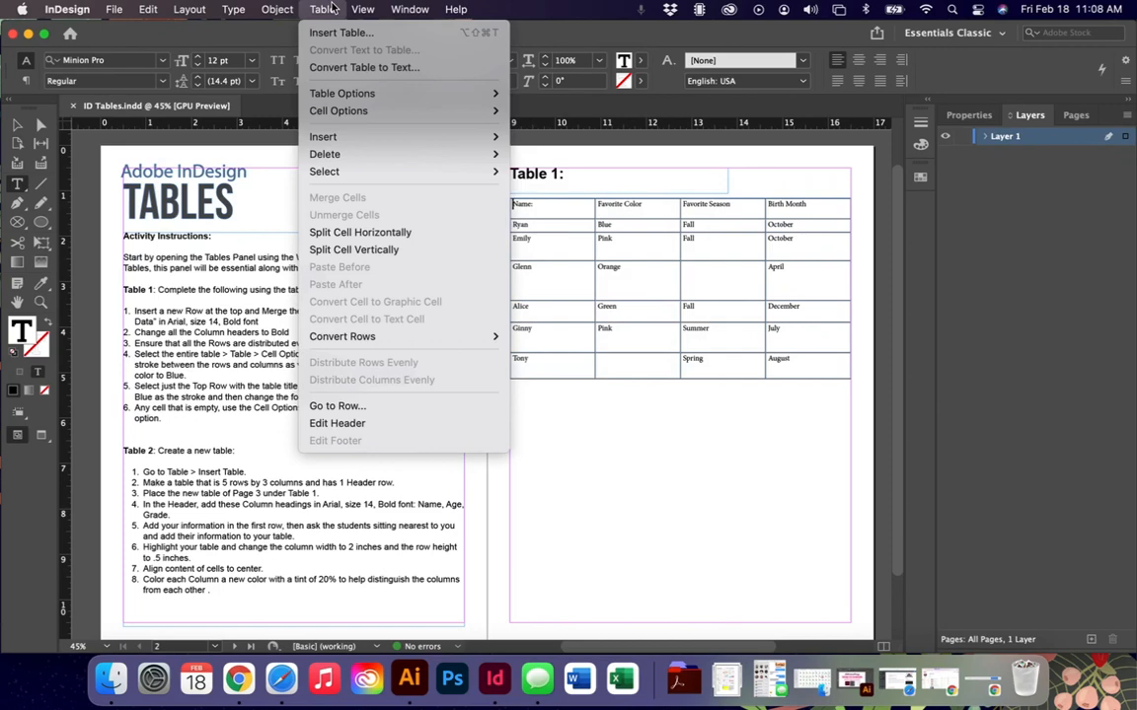
{"action": "mouse_move", "coordinate": [351, 144]}
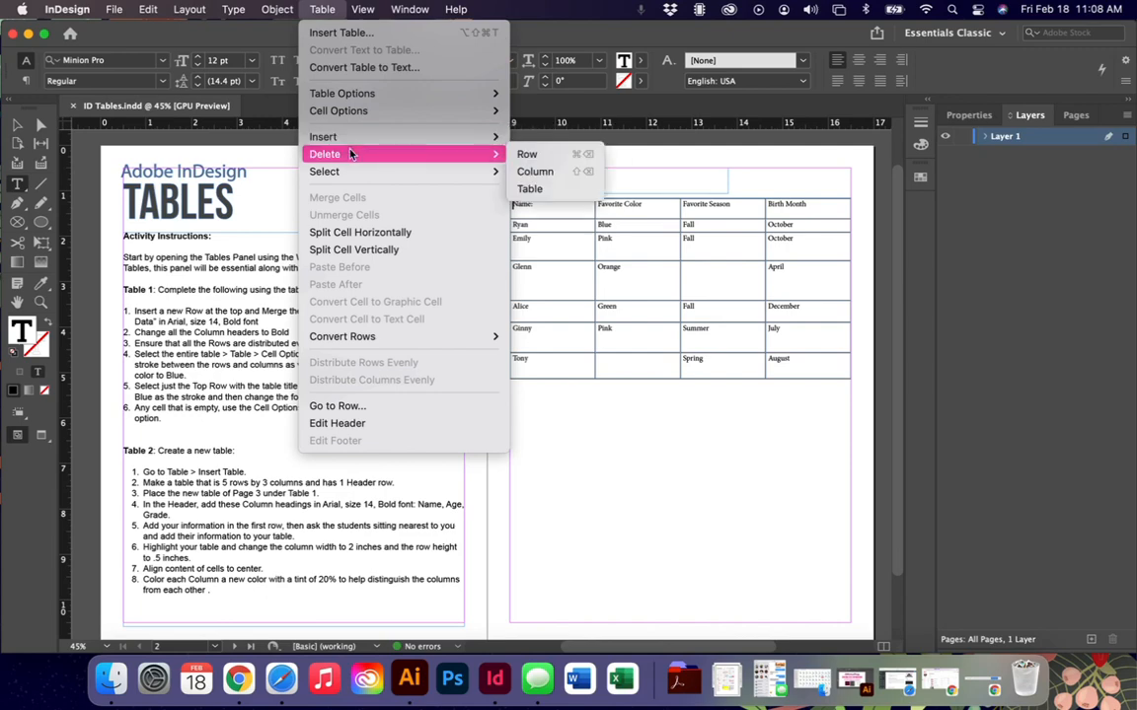
{"action": "mouse_move", "coordinate": [463, 143]}
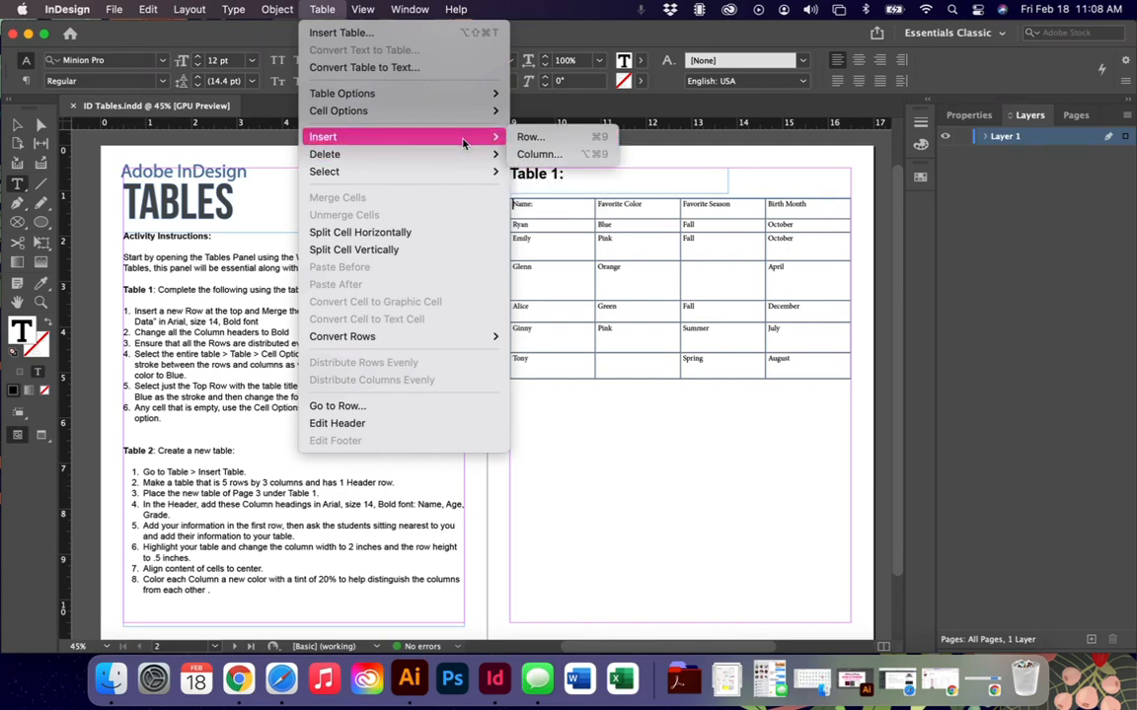
{"action": "left_click", "coordinate": [547, 323]}
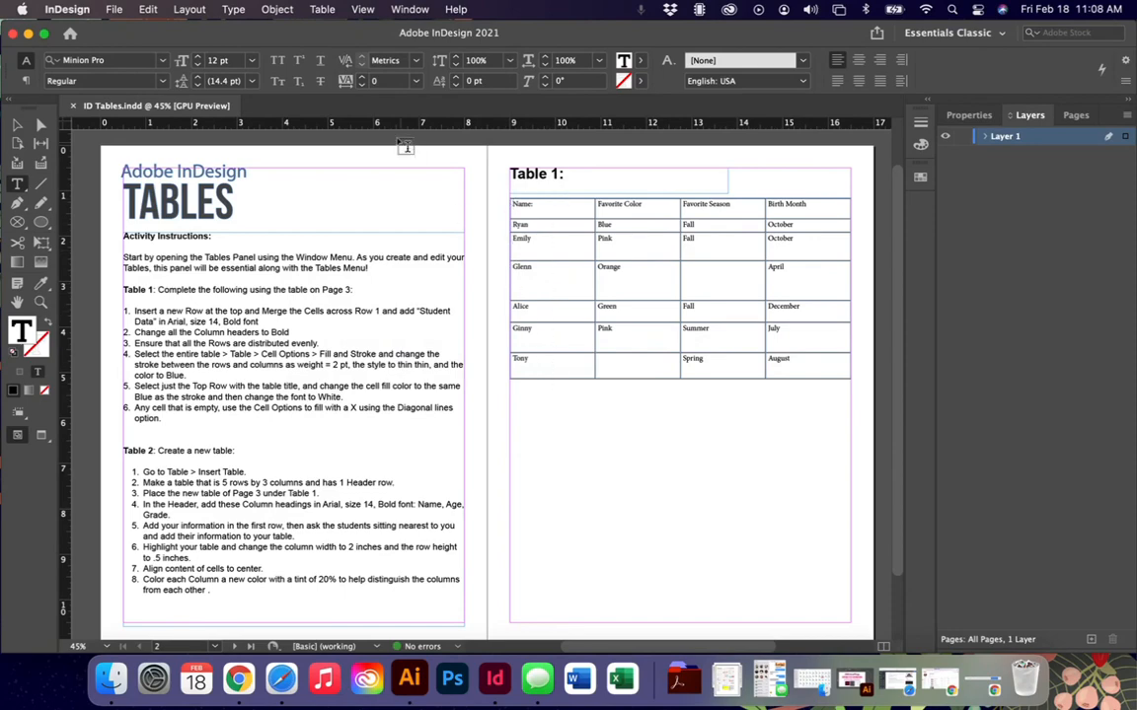
{"action": "left_click", "coordinate": [321, 9]}
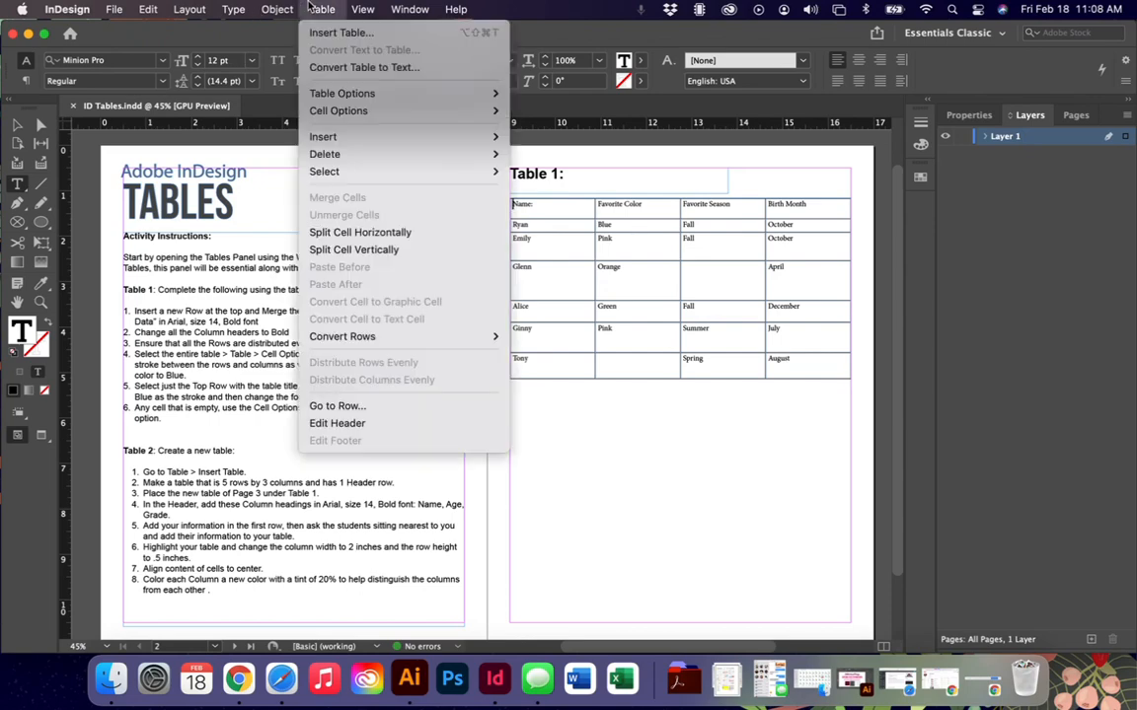
{"action": "mouse_move", "coordinate": [395, 137]}
{"action": "left_click", "coordinate": [550, 137]}
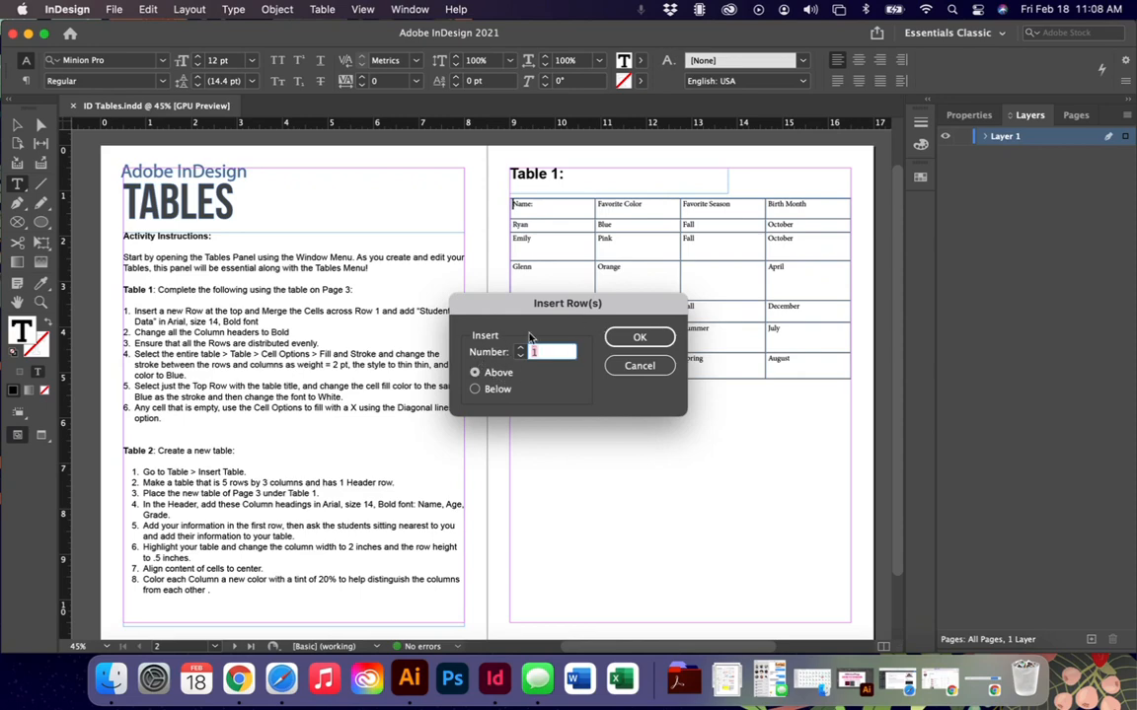
{"action": "left_click", "coordinate": [640, 338]}
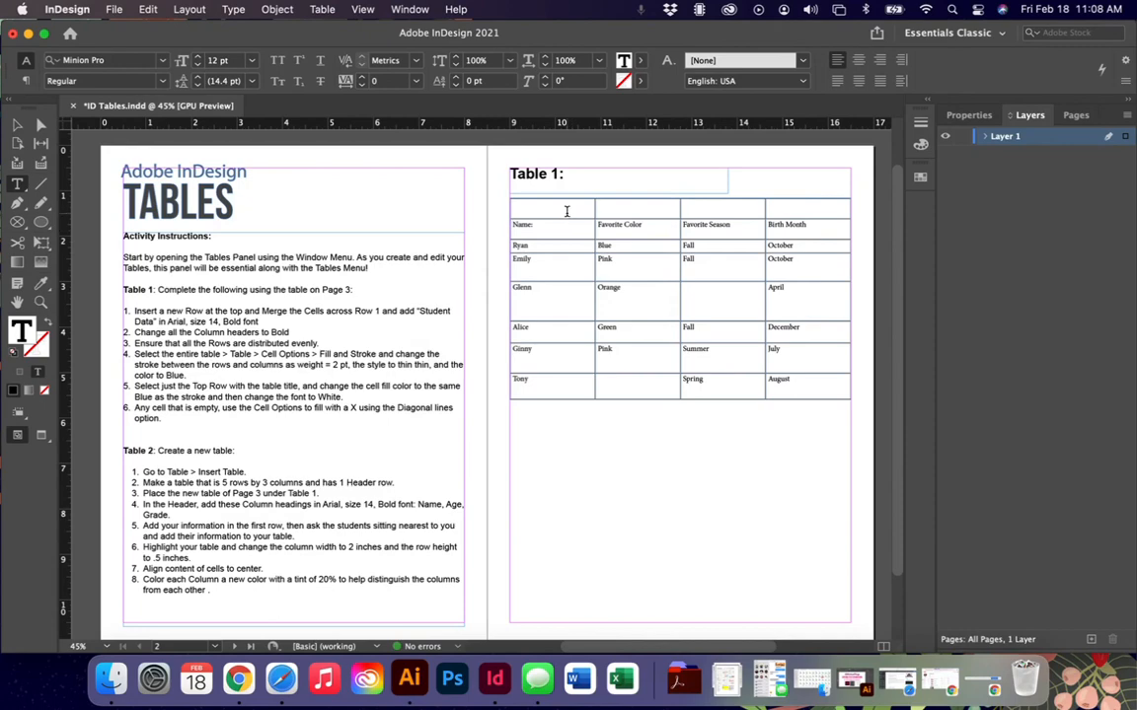
- Merge all four cells of Table 1's empty top row and enter the title "Student Data" in it
{"action": "left_click_drag", "start_coordinate": [568, 209], "coordinate": [779, 213]}
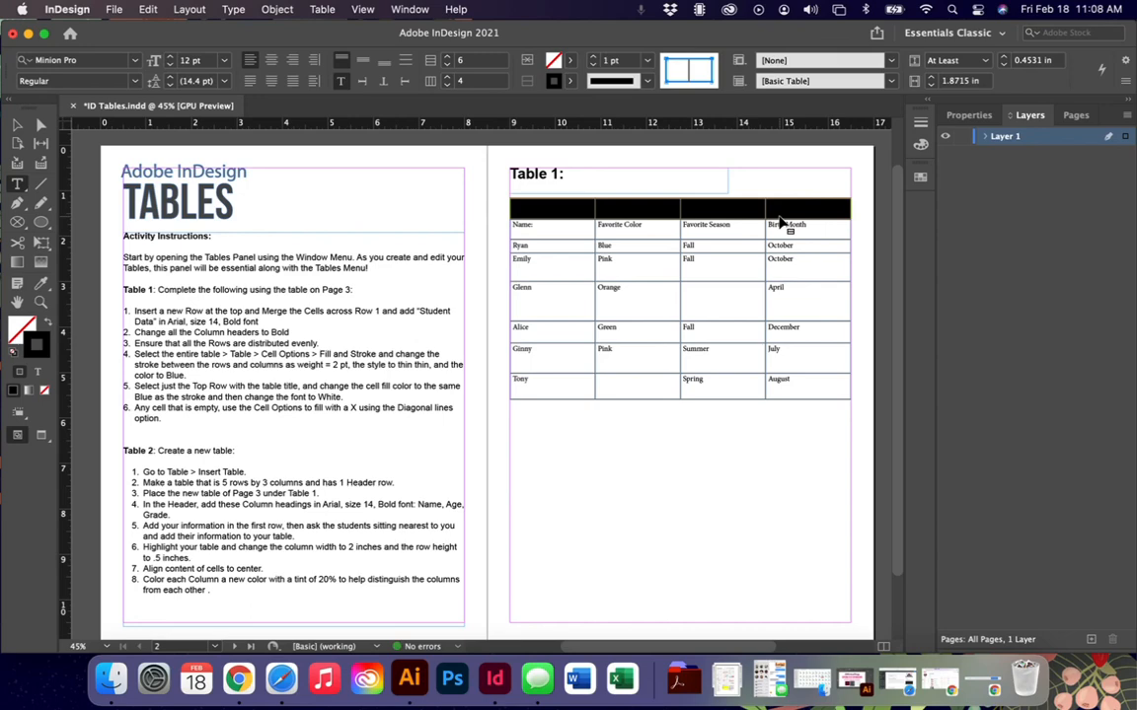
{"action": "right_click", "coordinate": [778, 218]}
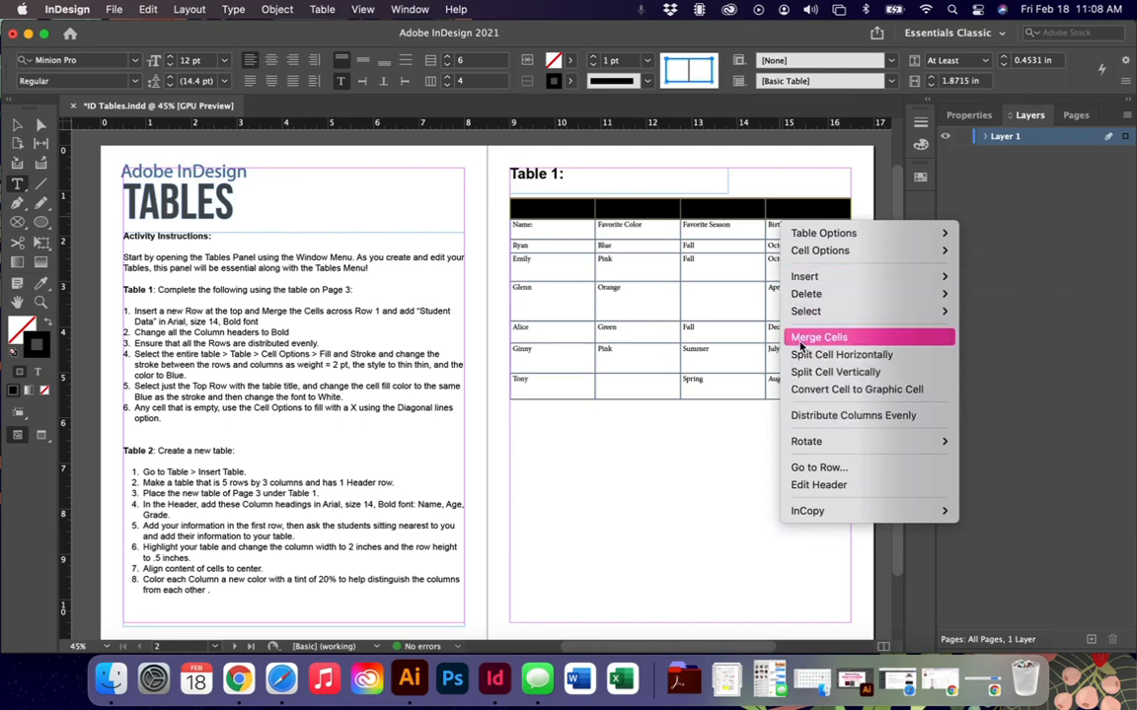
{"action": "left_click", "coordinate": [800, 342]}
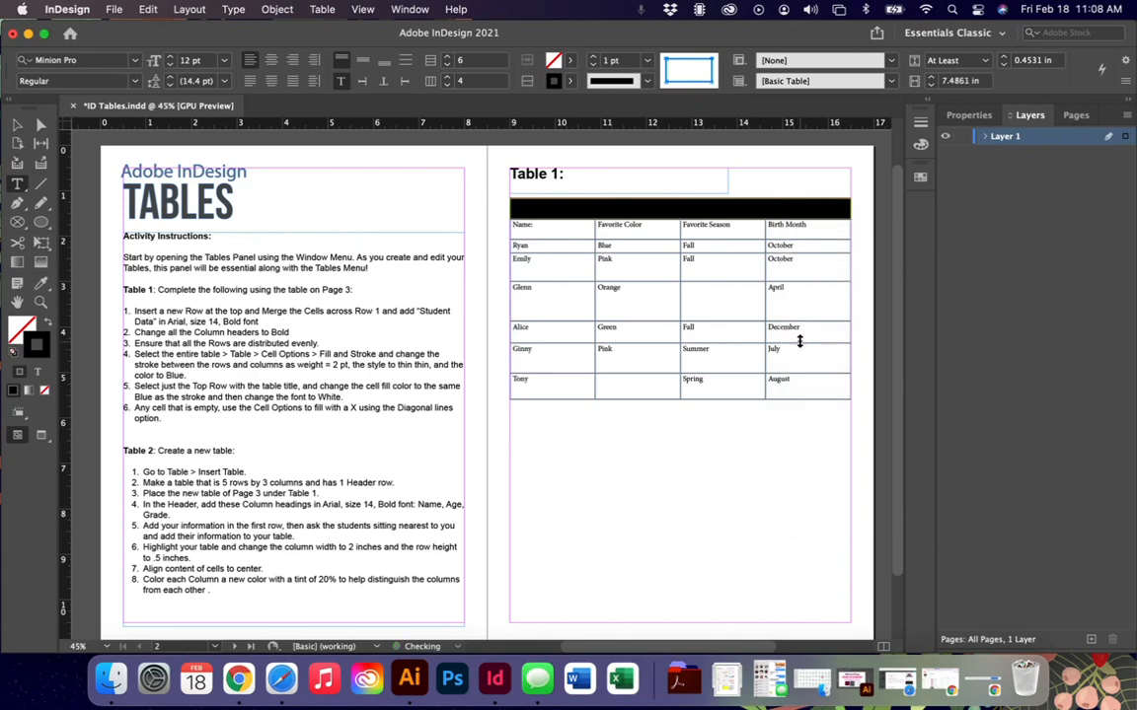
{"action": "left_click", "coordinate": [727, 205]}
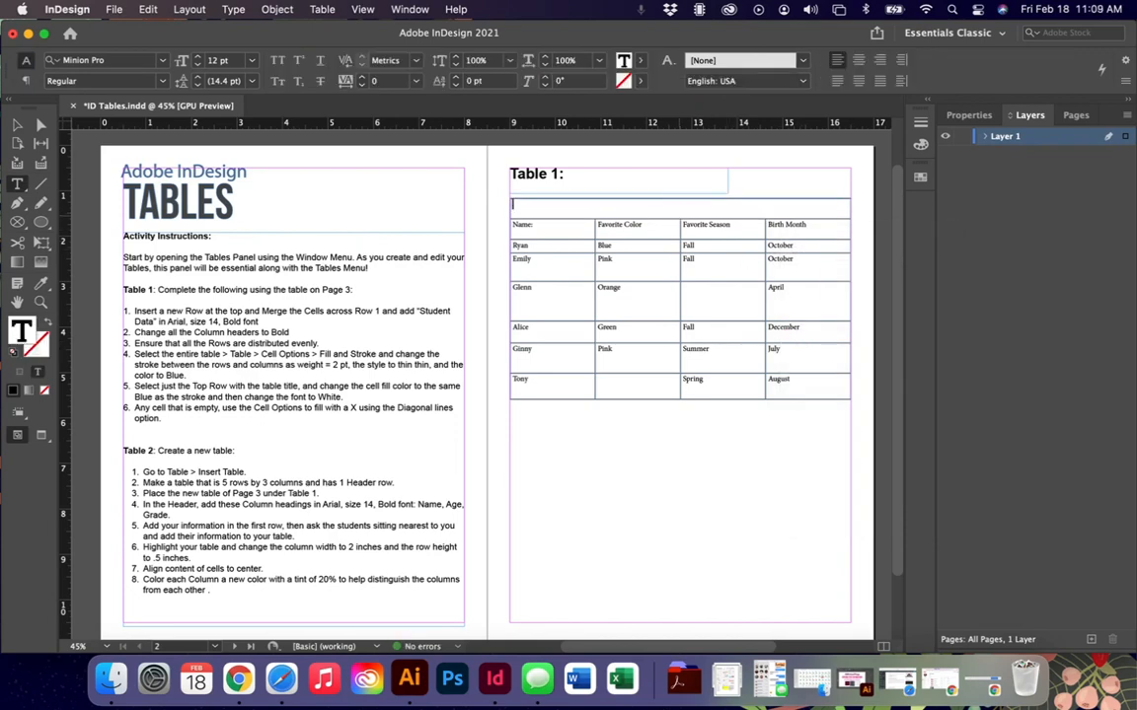
{"action": "type", "text": "Student Data"}
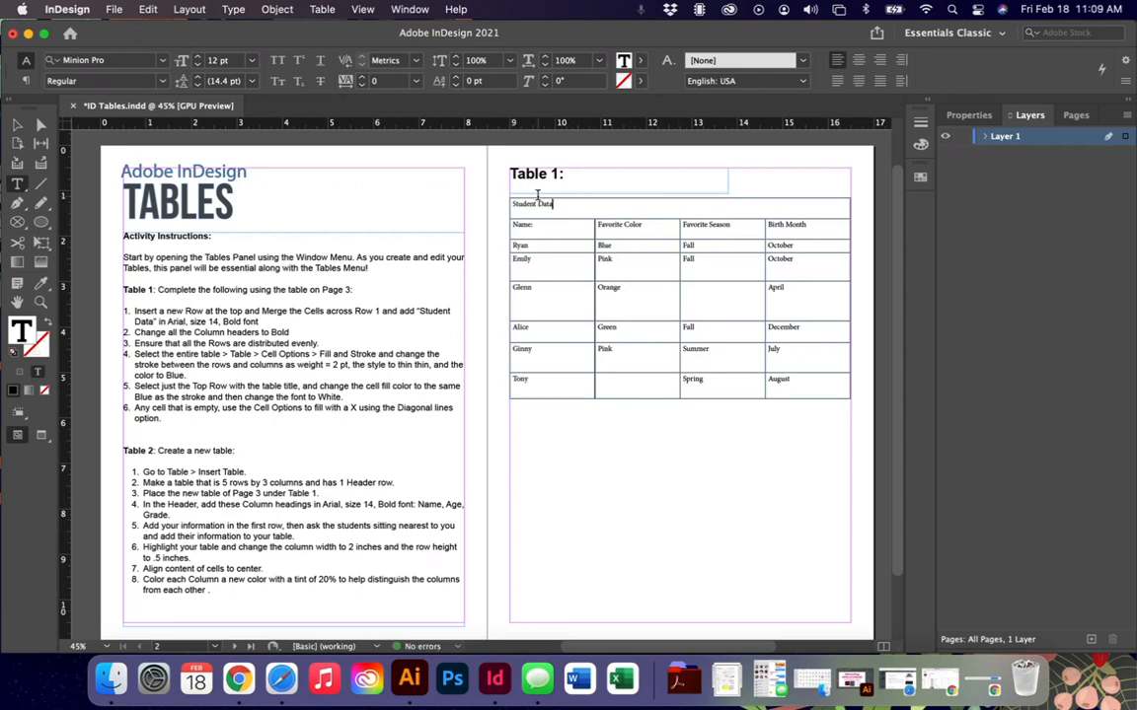
- Center the "Student Data" title both horizontally and vertically within its merged cell
{"action": "left_click", "coordinate": [506, 203]}
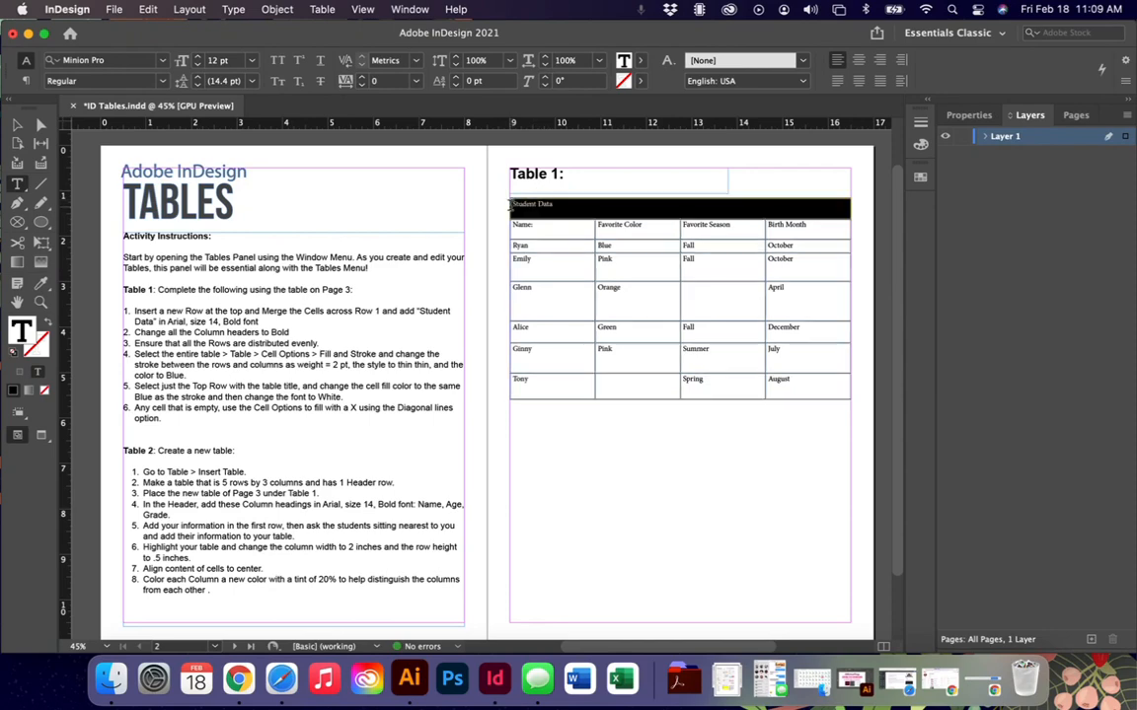
{"action": "left_click", "coordinate": [967, 114]}
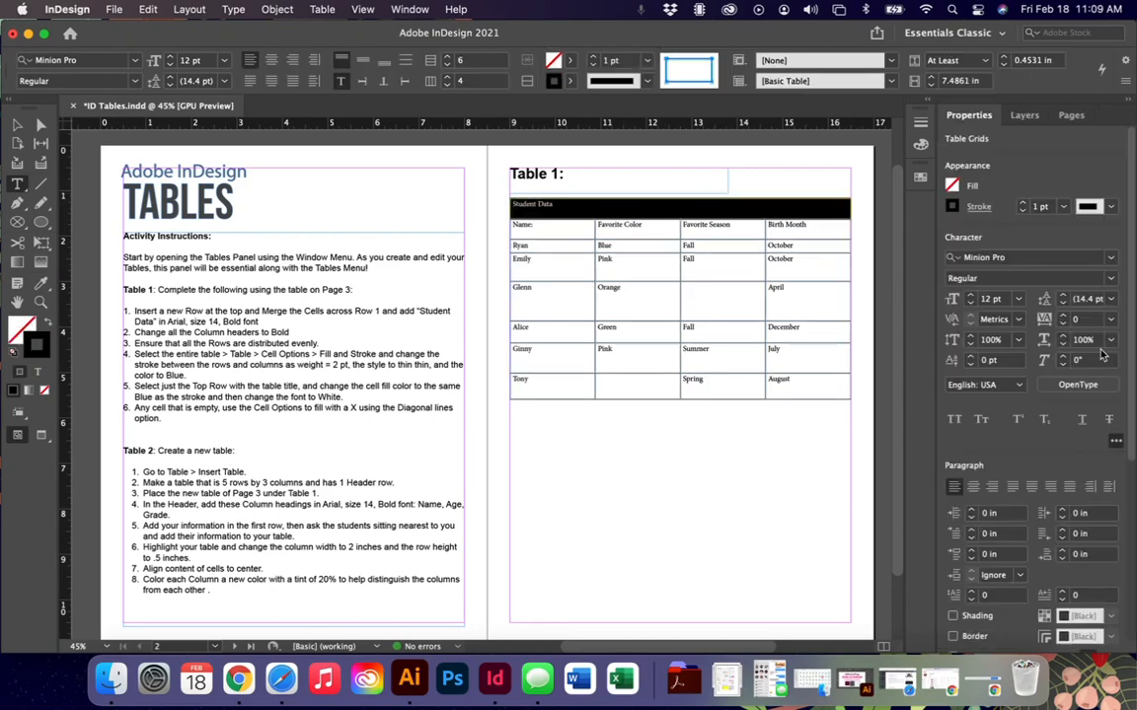
{"action": "left_click", "coordinate": [973, 486]}
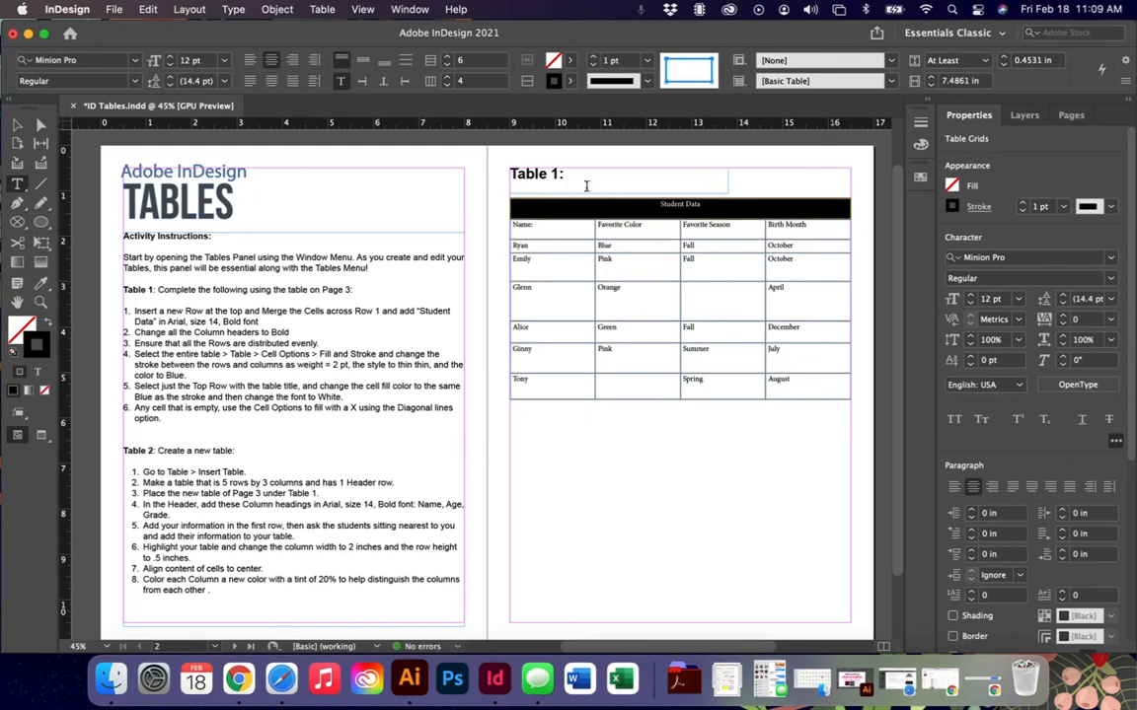
{"action": "left_click", "coordinate": [364, 62]}
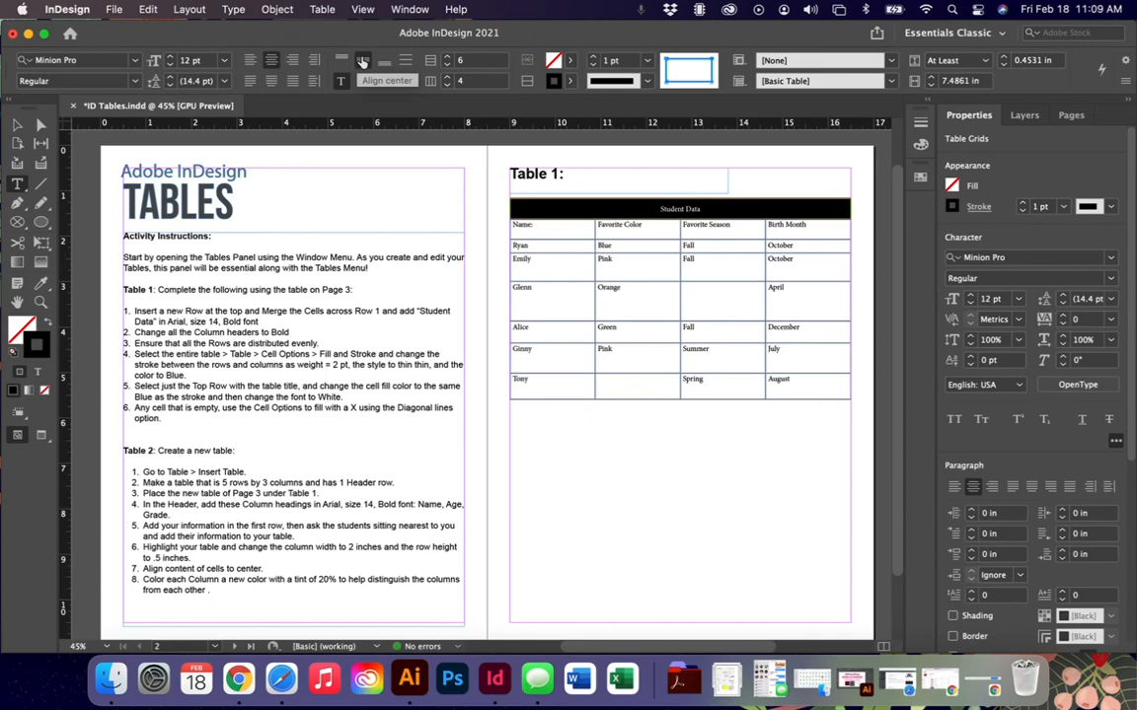
- Format the "Student Data" title in Arial Bold at 14 pt
{"action": "left_click", "coordinate": [100, 60]}
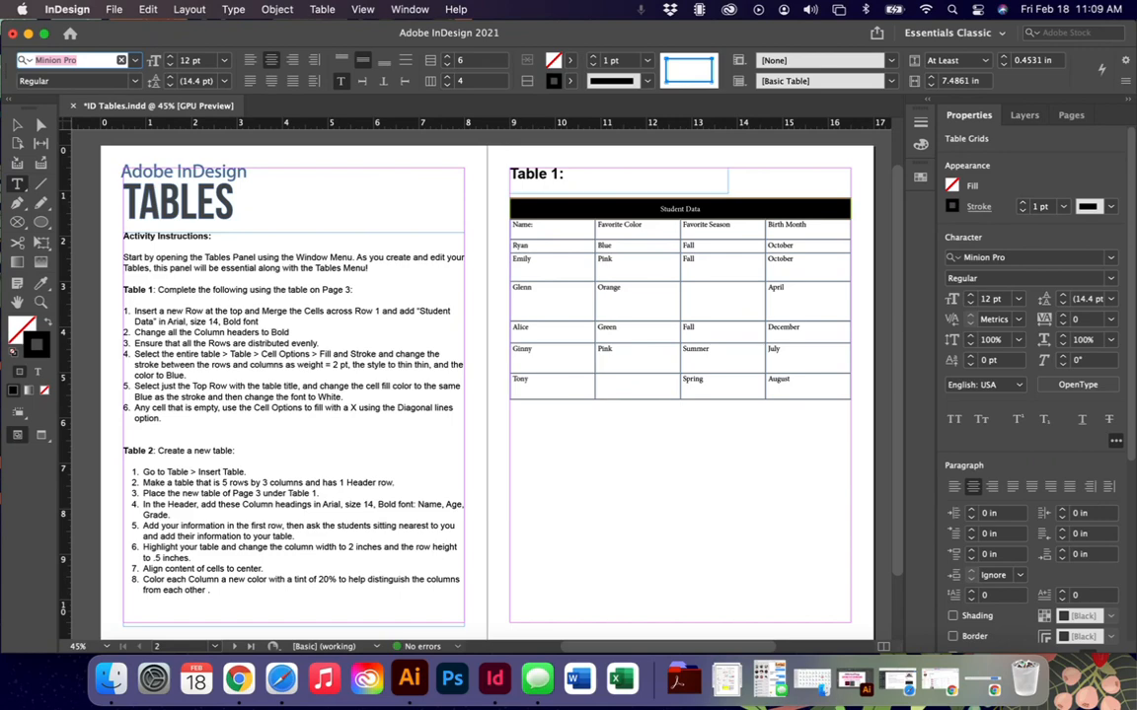
{"action": "type", "text": "ari"}
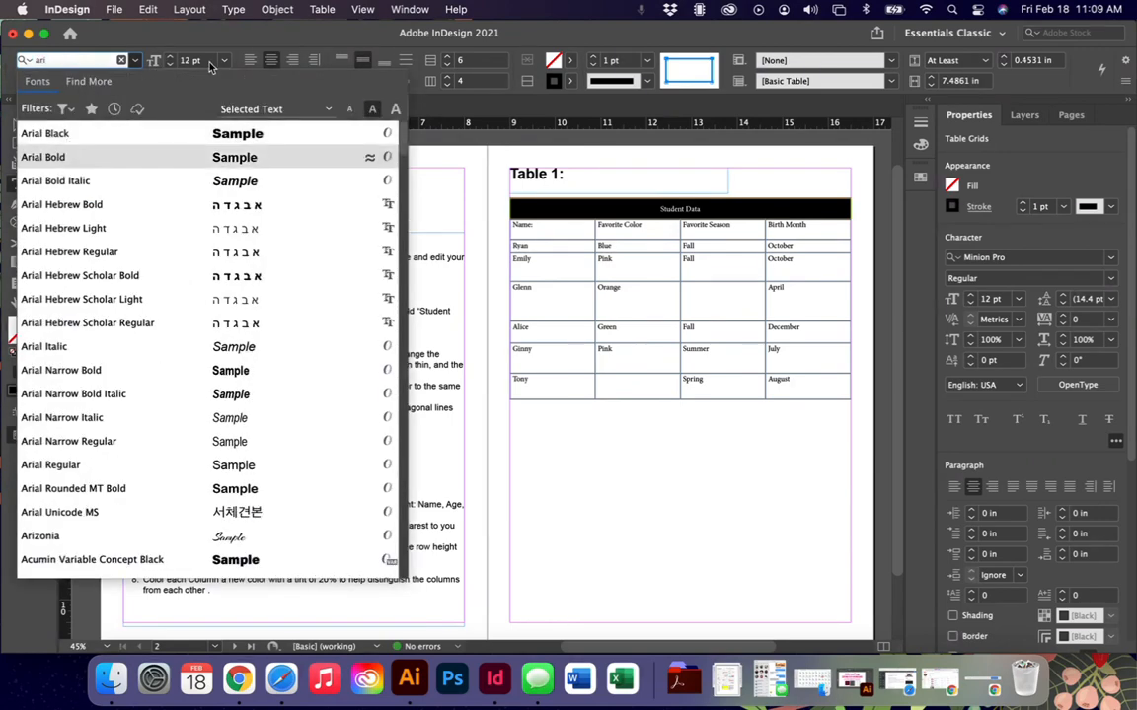
{"action": "key", "text": "Return"}
{"action": "left_click", "coordinate": [171, 56]}
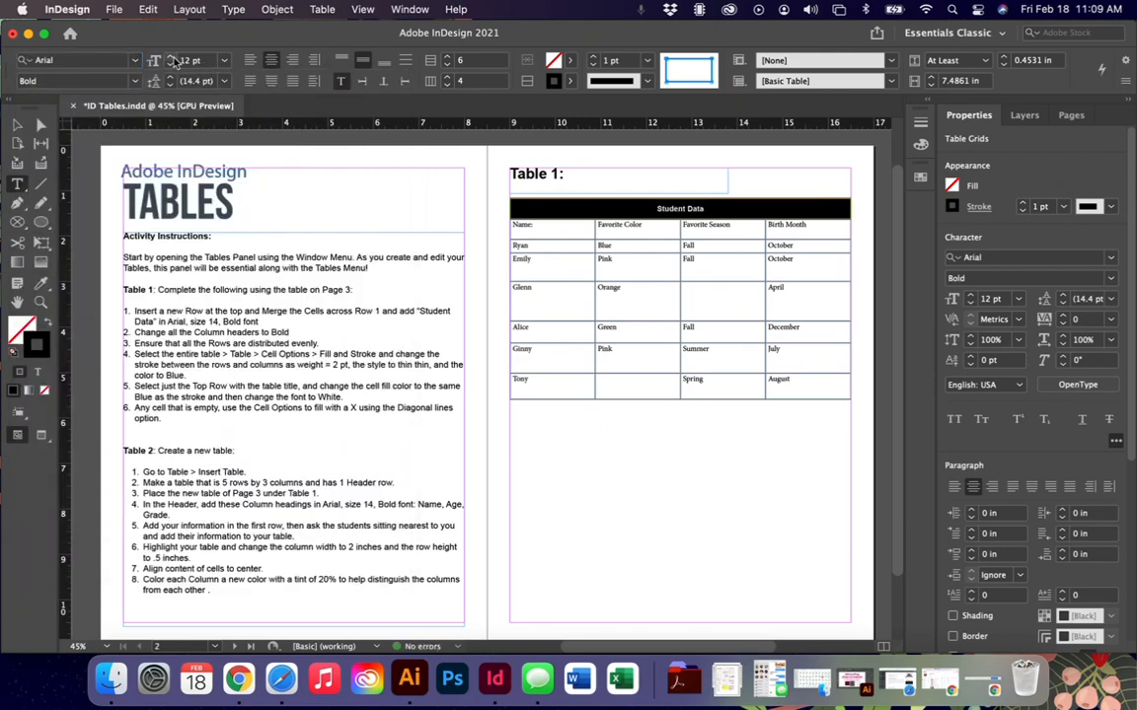
{"action": "left_click", "coordinate": [171, 56]}
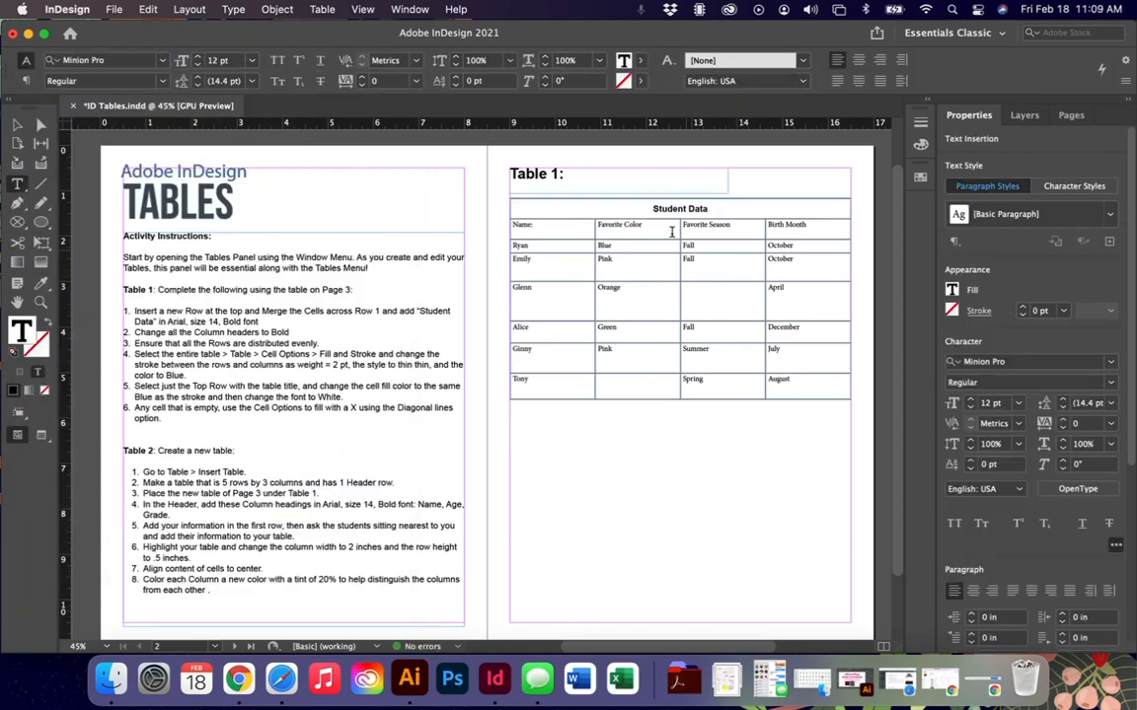
{"action": "left_click", "coordinate": [667, 265]}
- Set the four column headings from Name to Birth Month to the Bold font style
{"action": "left_click_drag", "start_coordinate": [519, 227], "coordinate": [785, 229]}
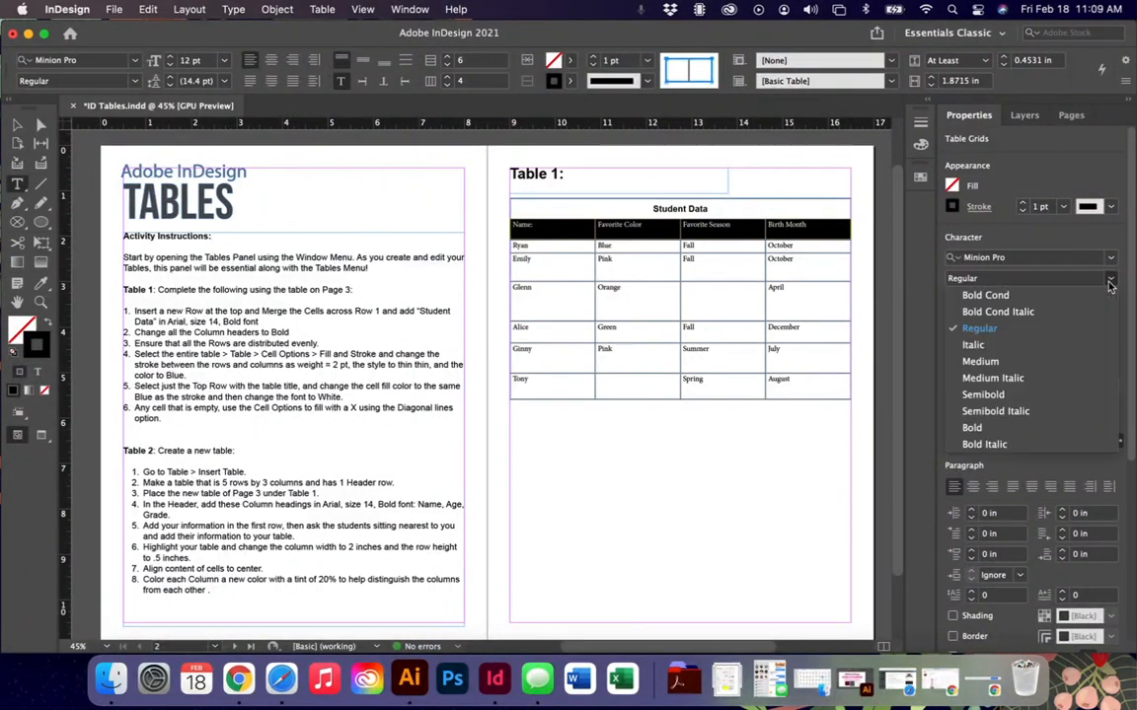
{"action": "left_click", "coordinate": [995, 277]}
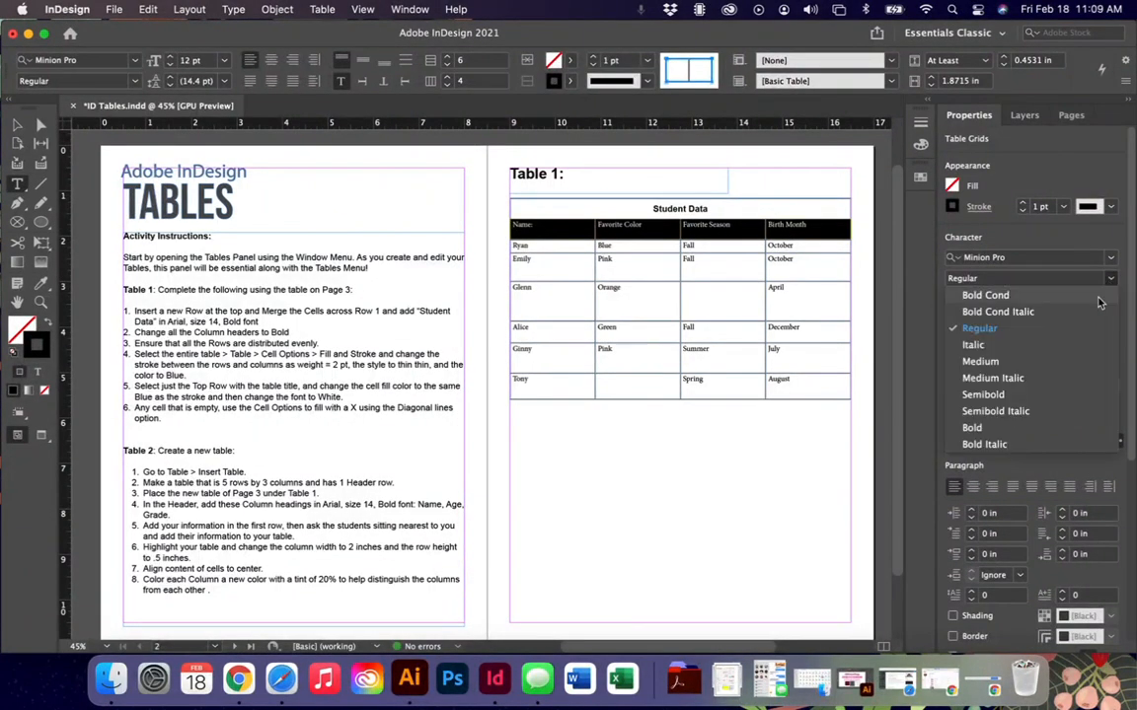
{"action": "left_click", "coordinate": [977, 427]}
{"action": "left_click", "coordinate": [663, 332]}
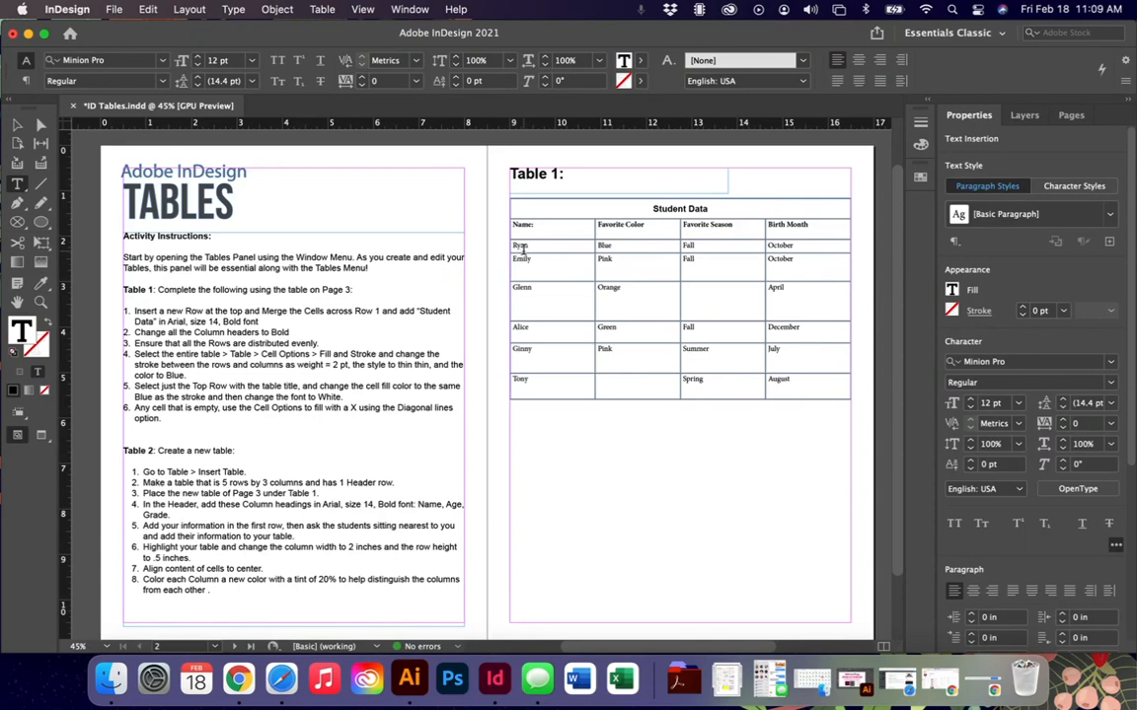
{"action": "key", "text": "super+equal"}
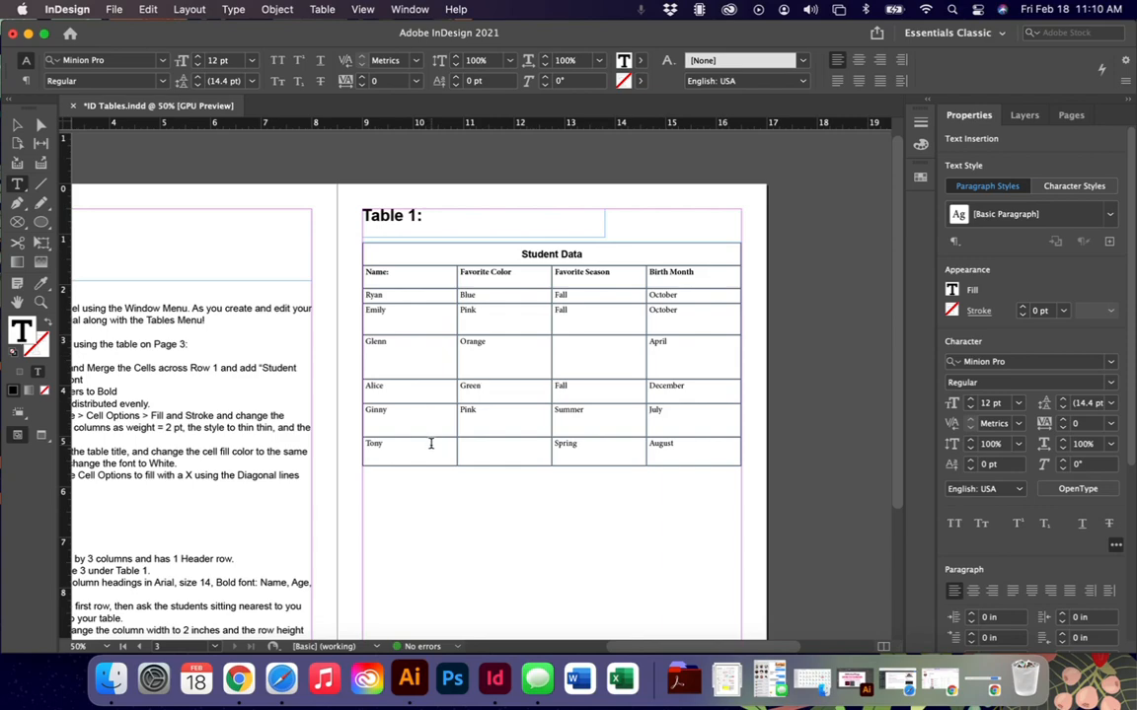
{"action": "right_click", "coordinate": [372, 318]}
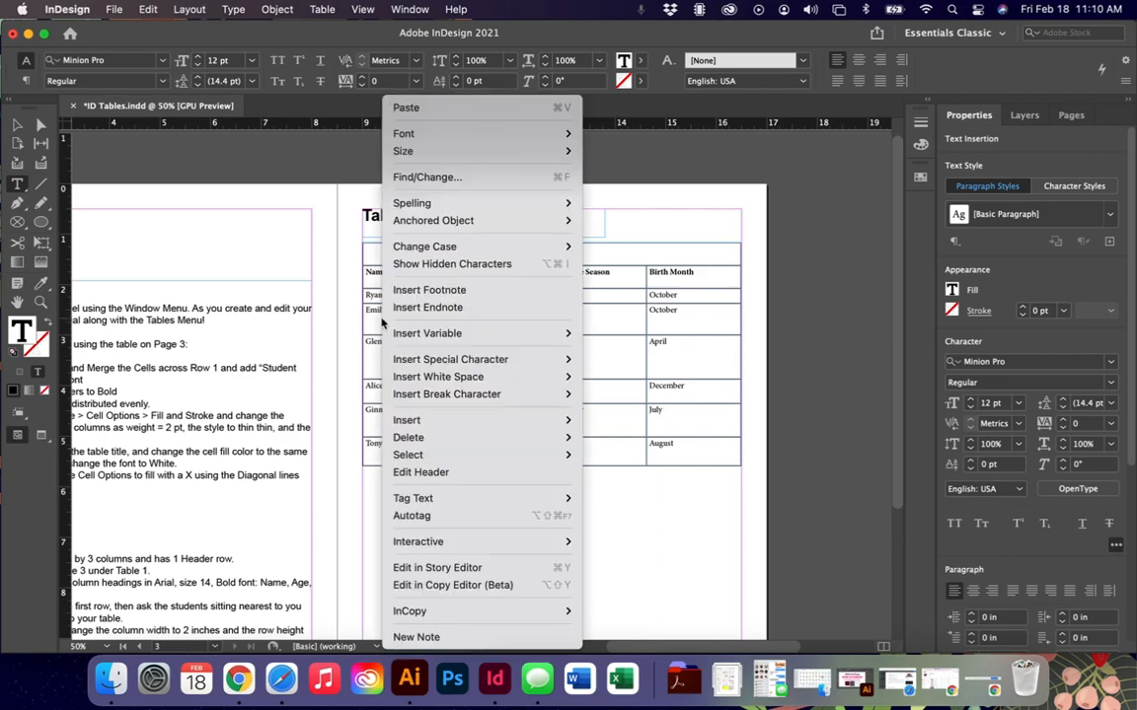
{"action": "left_click", "coordinate": [372, 323]}
{"action": "mouse_move", "coordinate": [380, 279]}
{"action": "left_mouse_down"}
{"action": "mouse_move", "coordinate": [690, 459]}
{"action": "mouse_move", "coordinate": [389, 289]}
{"action": "left_mouse_up"}
{"action": "right_click", "coordinate": [384, 313]}
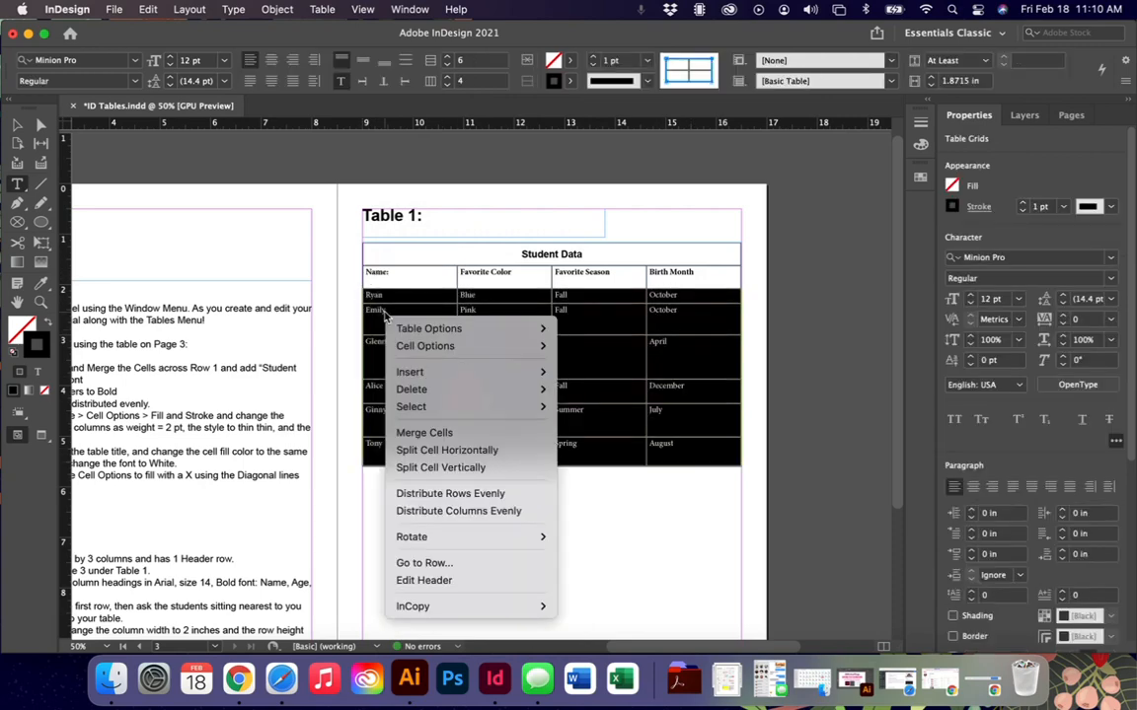
{"action": "left_click", "coordinate": [454, 513]}
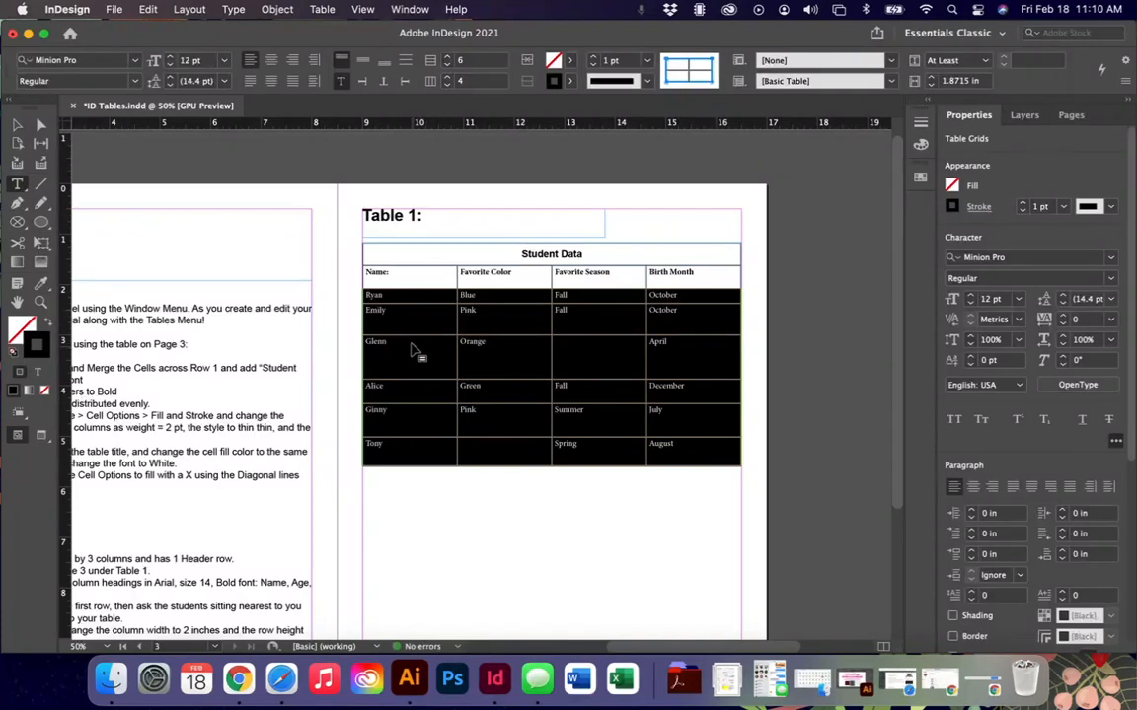
{"action": "left_click", "coordinate": [383, 311]}
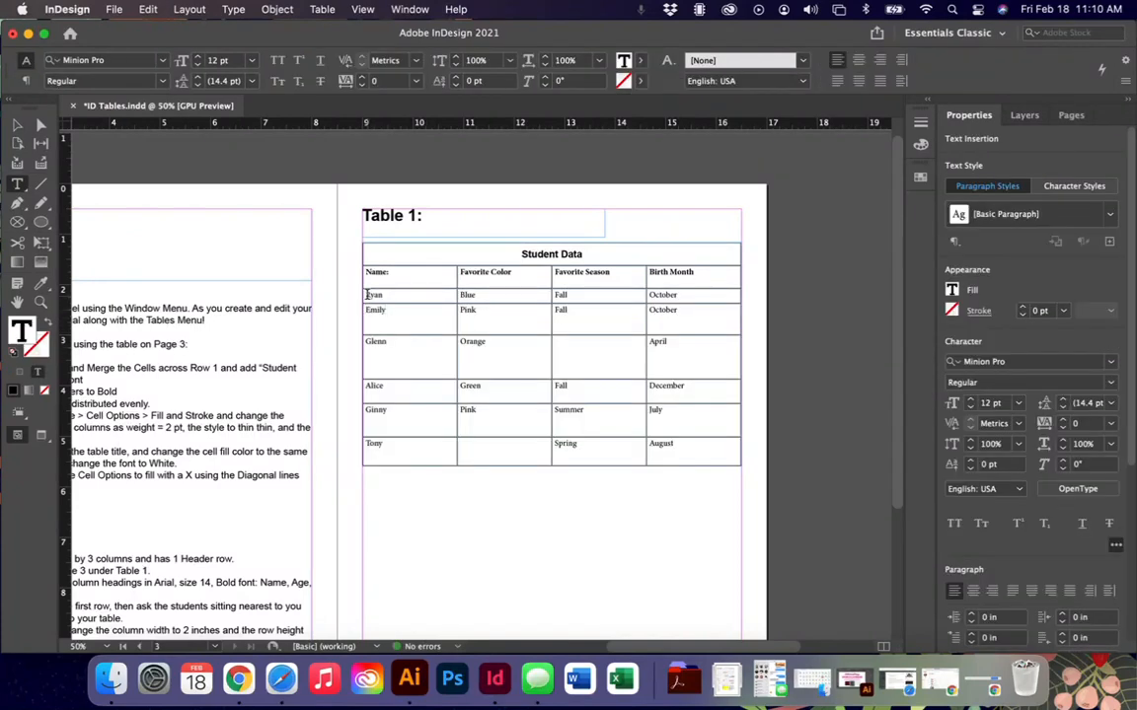
{"action": "left_click", "coordinate": [322, 8]}
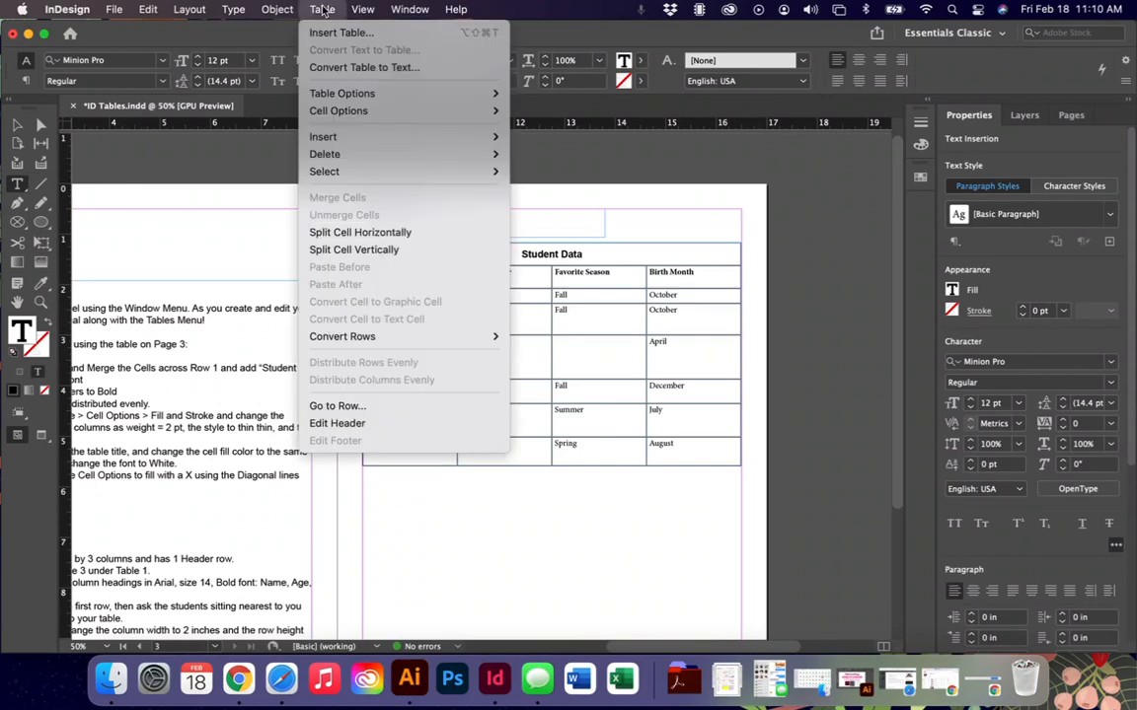
{"action": "left_click", "coordinate": [323, 9]}
- Distribute the six student rows of Table 1 evenly, from Ryan's row down to Tony's
{"action": "left_click_drag", "start_coordinate": [366, 294], "coordinate": [718, 464]}
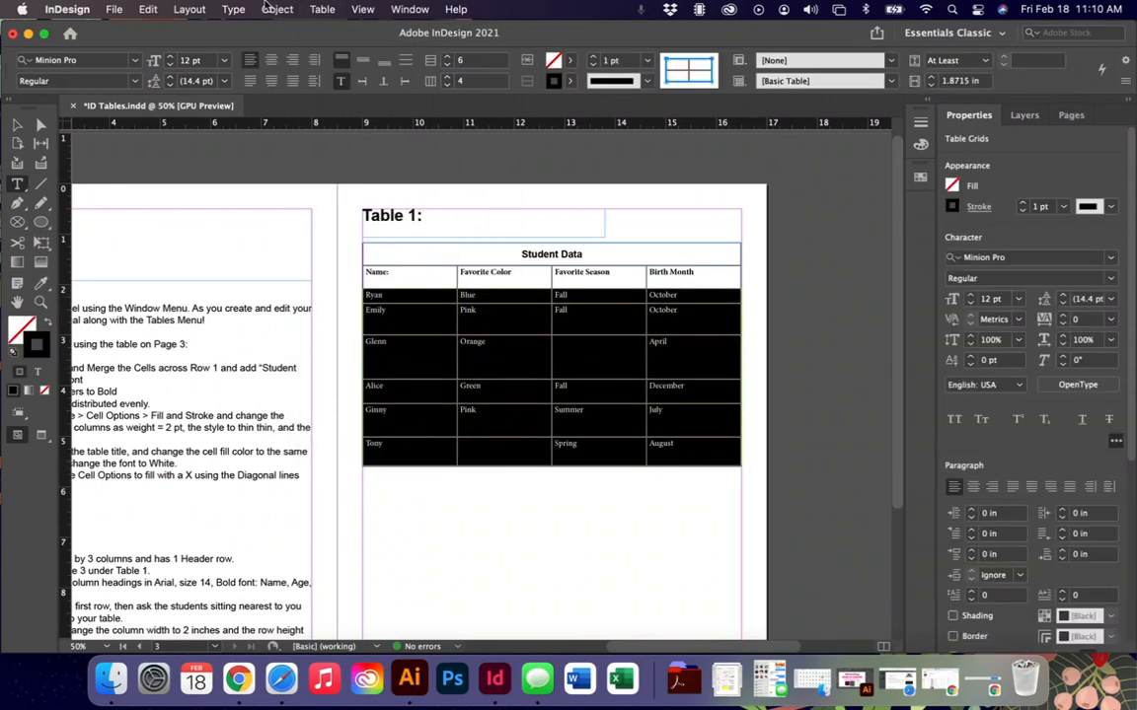
{"action": "left_click", "coordinate": [278, 9]}
{"action": "mouse_move", "coordinate": [323, 9]}
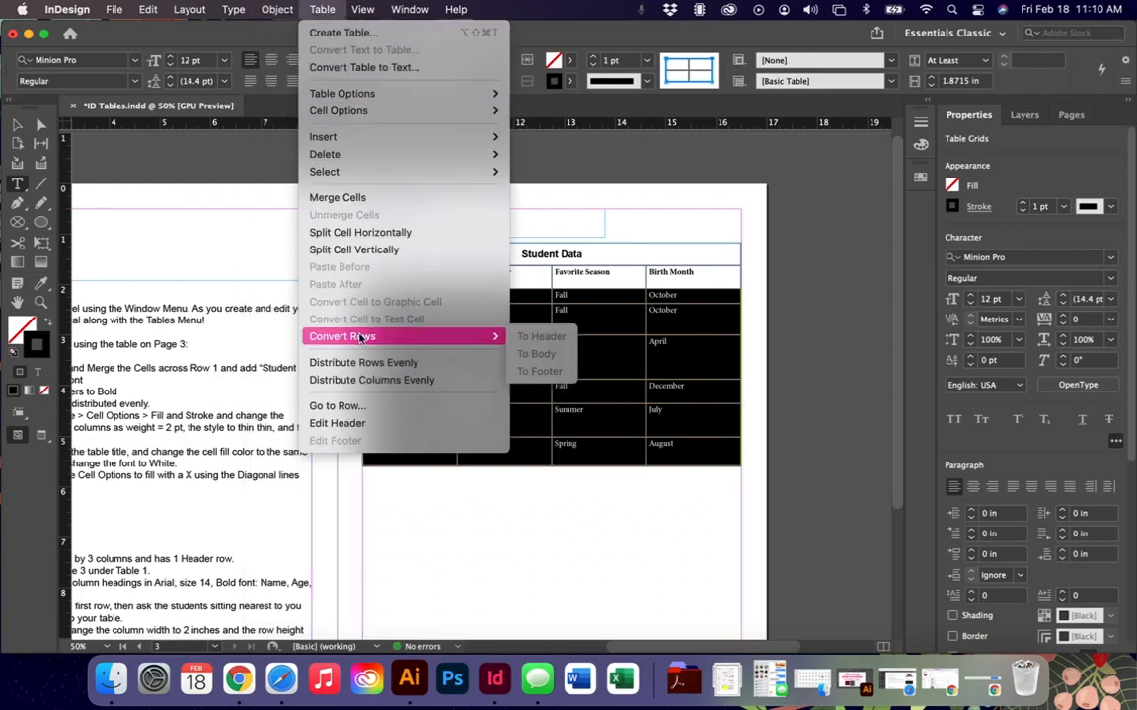
{"action": "left_click", "coordinate": [365, 363]}
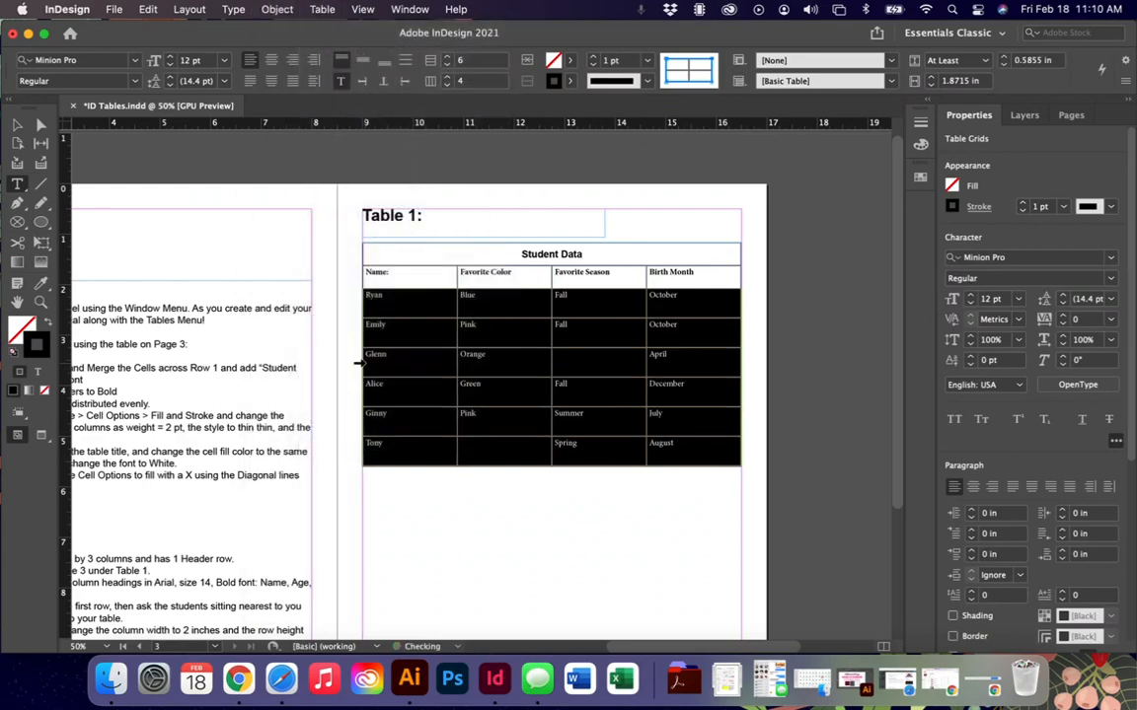
{"action": "left_click", "coordinate": [396, 284]}
{"action": "left_click", "coordinate": [395, 326]}
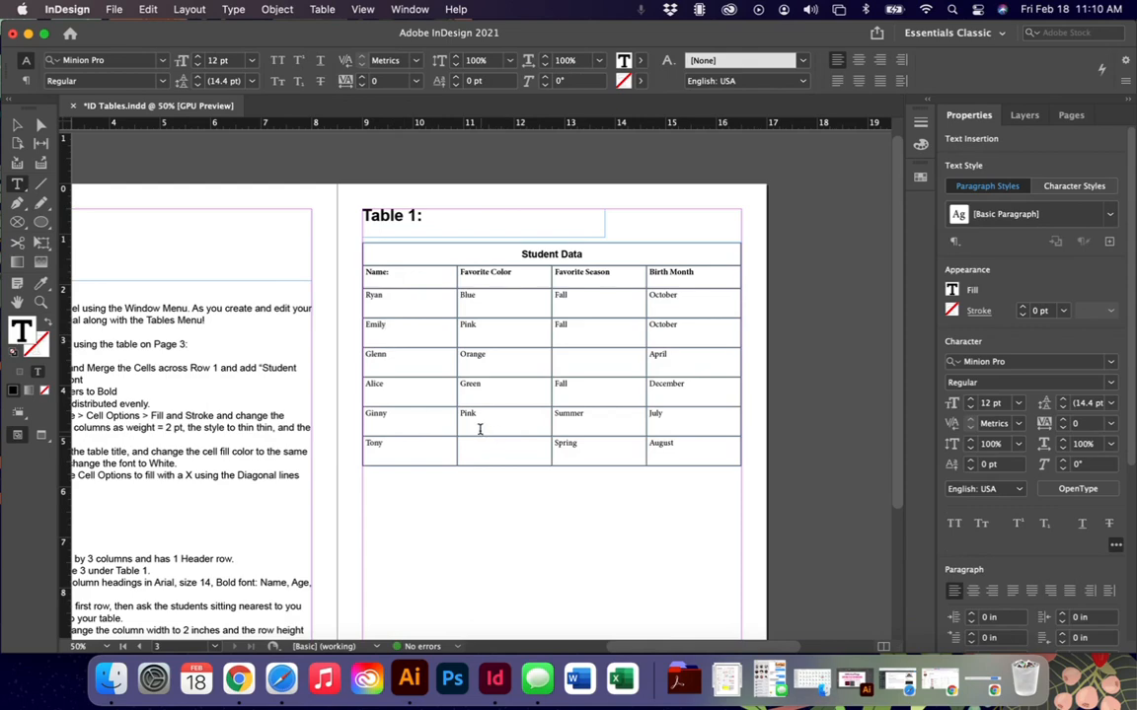
- Shorten Table 1 by moving its bottom border up about 0.55 in, and redistribute the six student rows evenly
{"action": "left_click_drag", "start_coordinate": [703, 466], "coordinate": [663, 422]}
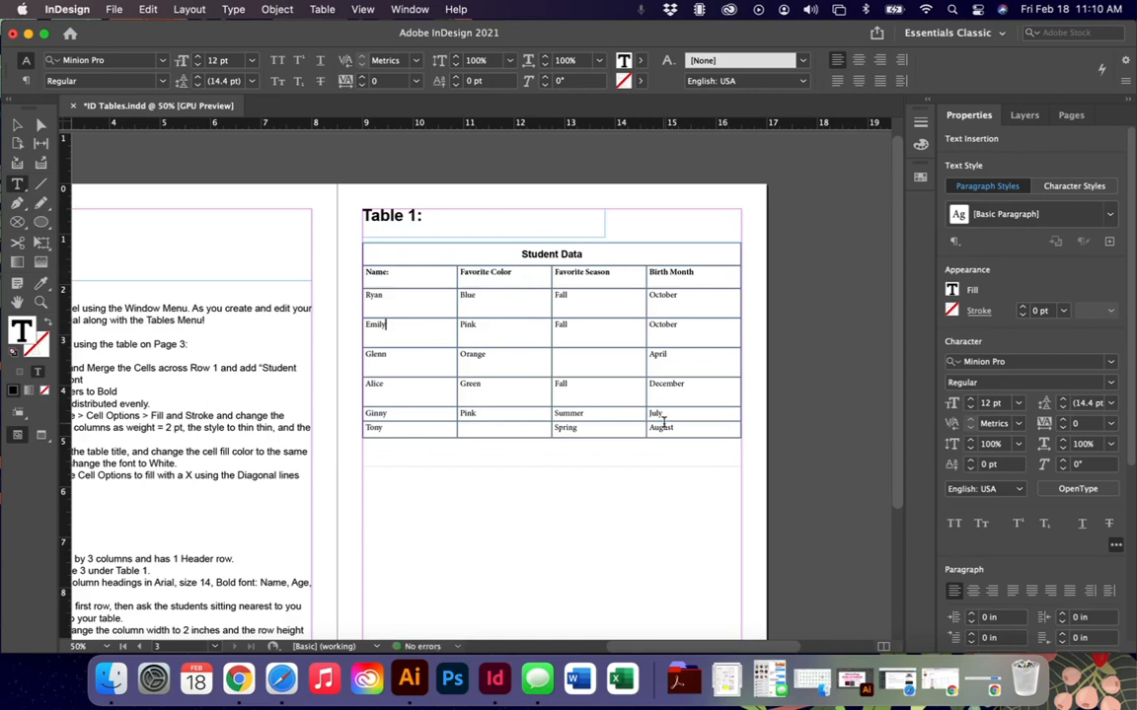
{"action": "left_click", "coordinate": [359, 302]}
{"action": "left_click", "coordinate": [369, 296]}
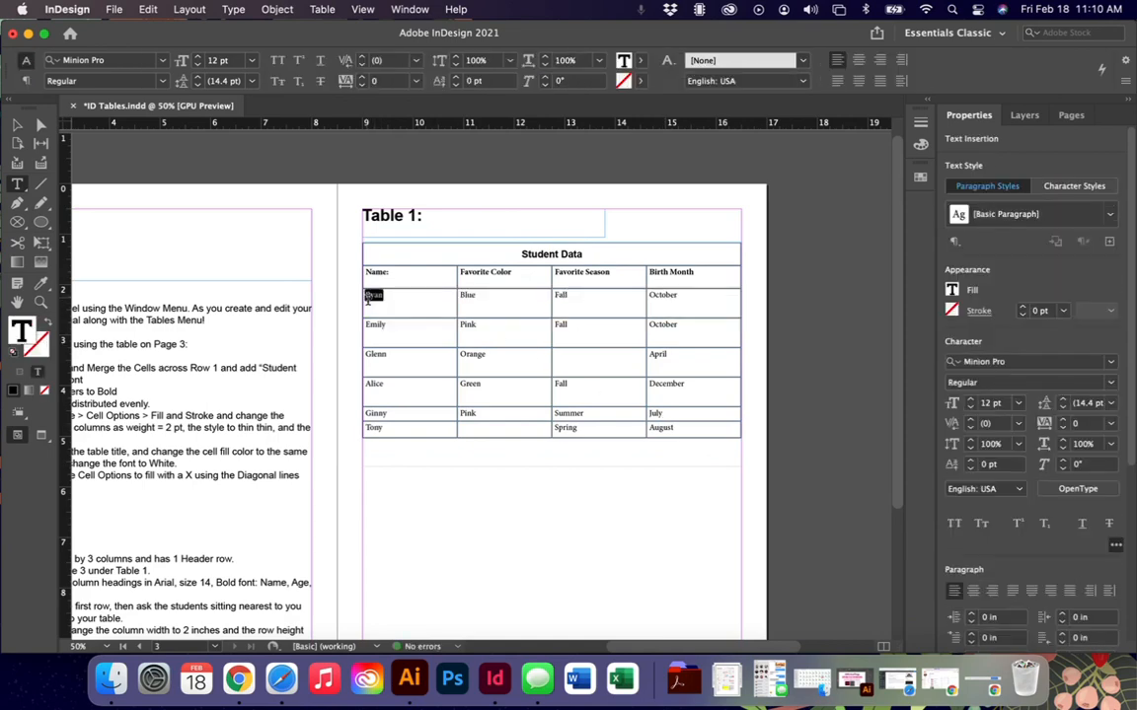
{"action": "mouse_move", "coordinate": [369, 296]}
{"action": "left_mouse_down"}
{"action": "mouse_move", "coordinate": [424, 428]}
{"action": "mouse_move", "coordinate": [505, 434]}
{"action": "mouse_move", "coordinate": [636, 412]}
{"action": "left_mouse_up"}
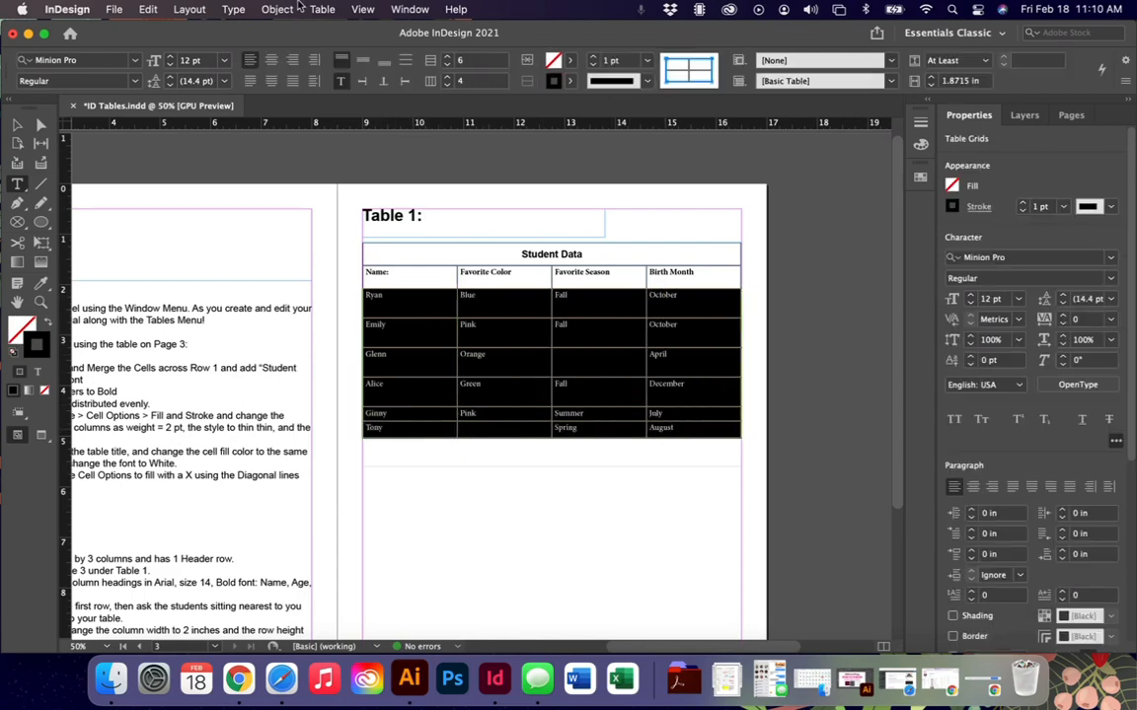
{"action": "left_click", "coordinate": [322, 9]}
{"action": "left_click", "coordinate": [368, 362]}
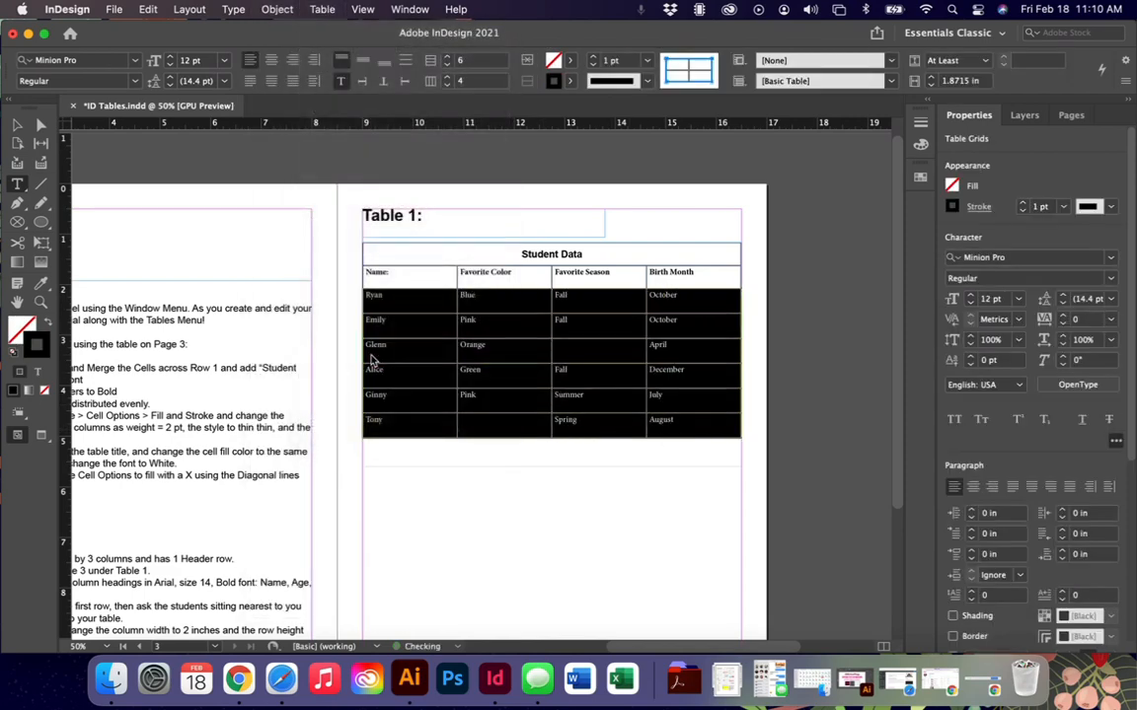
{"action": "left_click", "coordinate": [230, 280]}
{"action": "scroll", "coordinate": [260, 301], "scroll_direction": "left", "scroll_amount": 3}
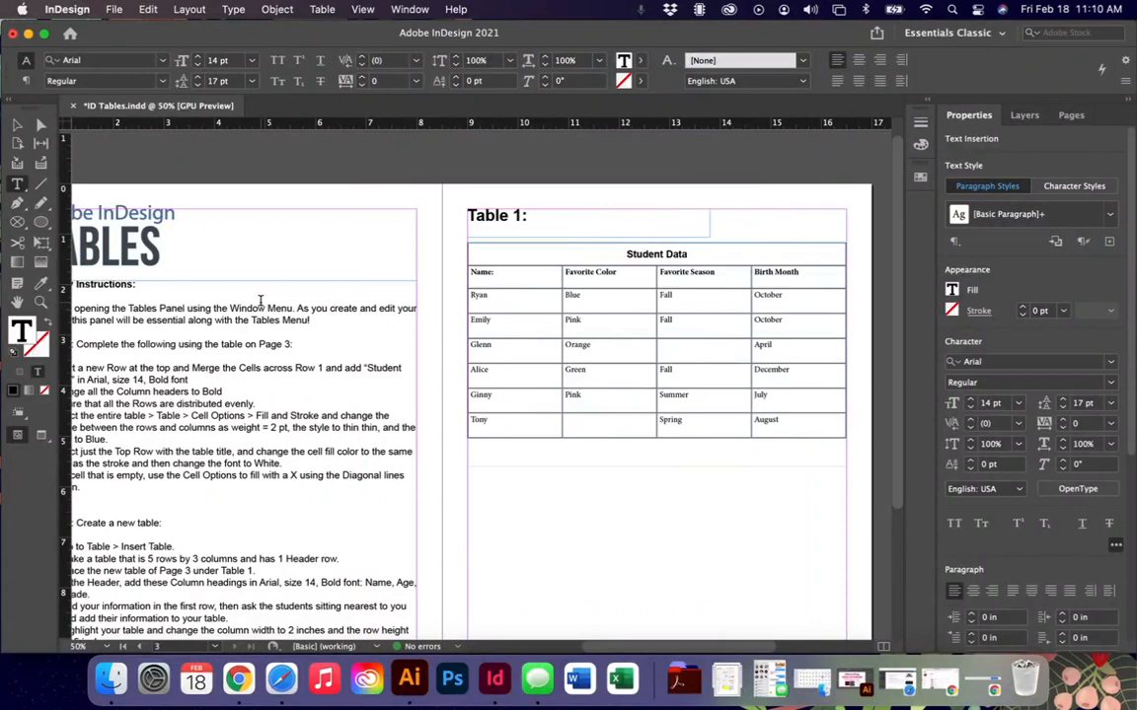
{"action": "left_click", "coordinate": [481, 295]}
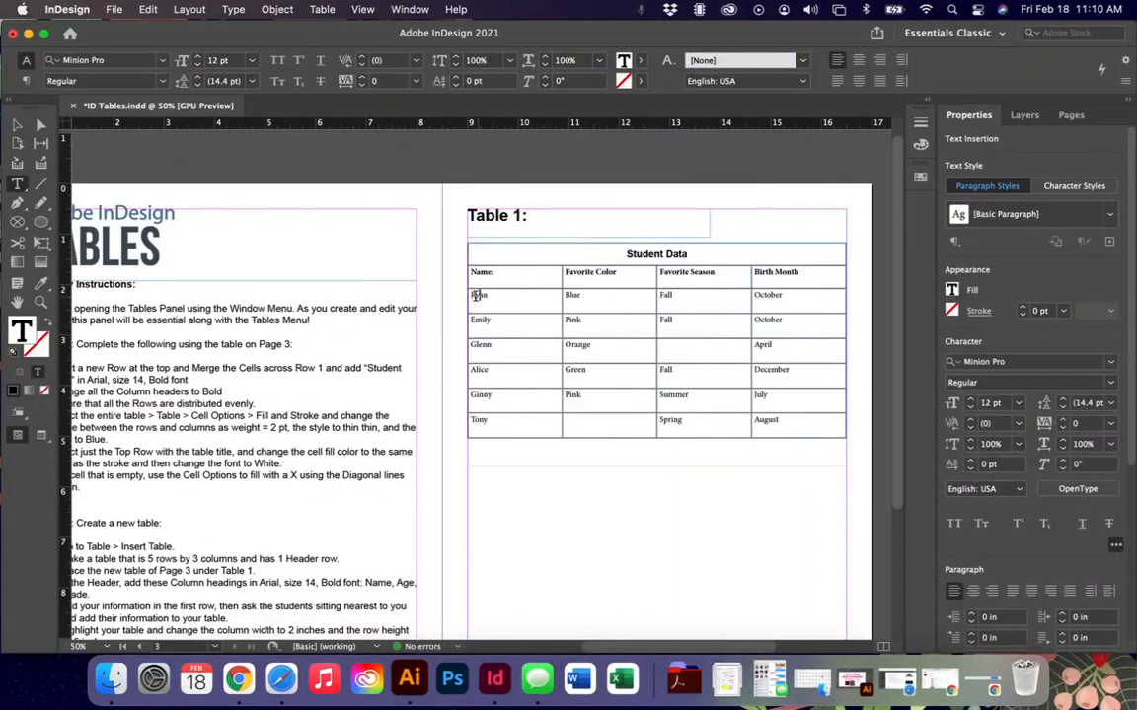
{"action": "left_click_drag", "start_coordinate": [473, 295], "coordinate": [790, 426]}
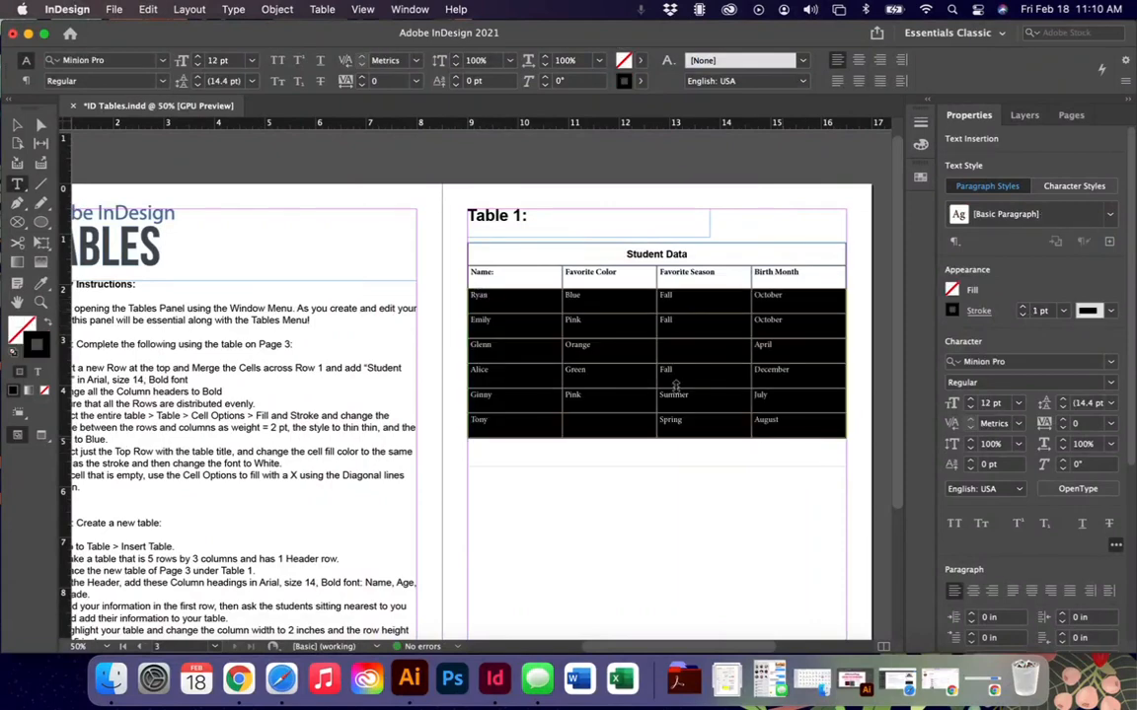
{"action": "right_click", "coordinate": [494, 285]}
{"action": "mouse_move", "coordinate": [498, 299]}
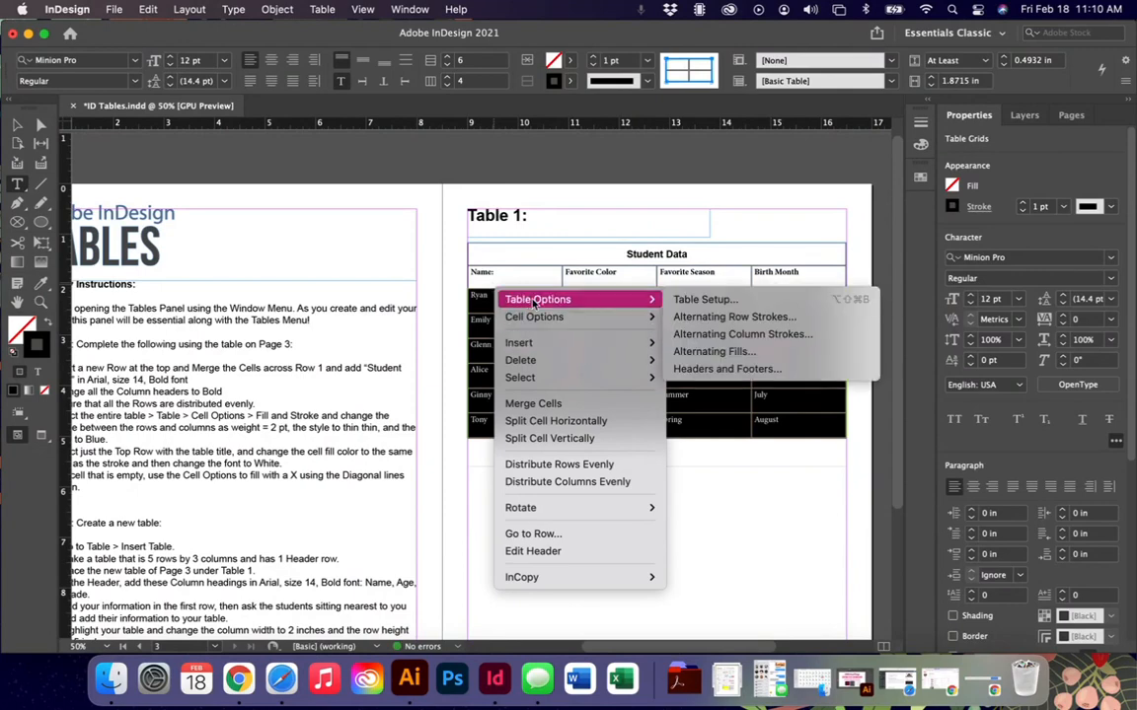
{"action": "left_click", "coordinate": [693, 308]}
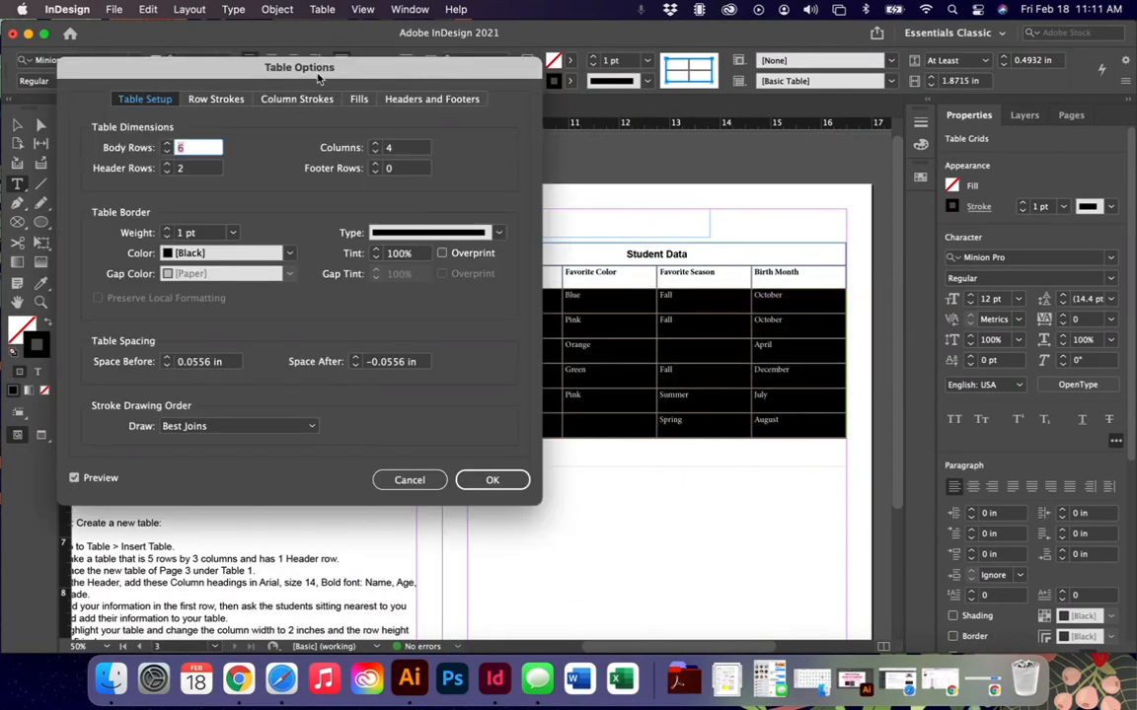
{"action": "left_click_drag", "start_coordinate": [320, 79], "coordinate": [491, 95]}
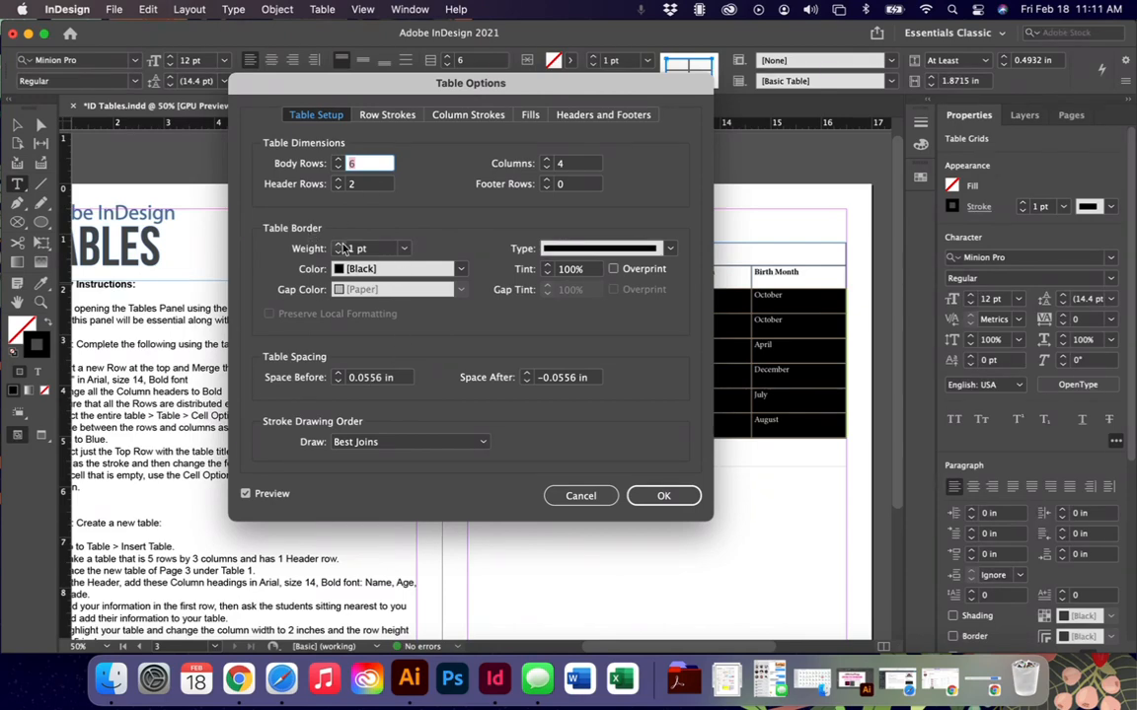
{"action": "left_click", "coordinate": [662, 498]}
{"action": "left_click", "coordinate": [502, 360]}
{"action": "scroll", "coordinate": [503, 362], "scroll_direction": "left", "scroll_amount": 2}
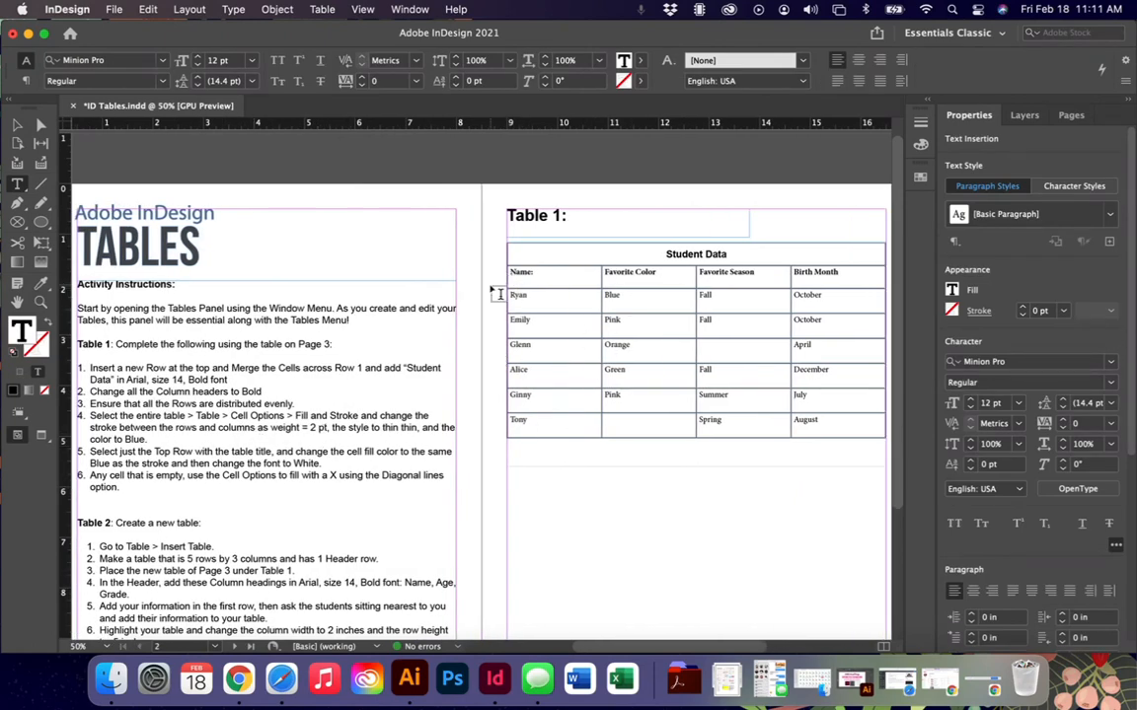
{"action": "left_click", "coordinate": [103, 418]}
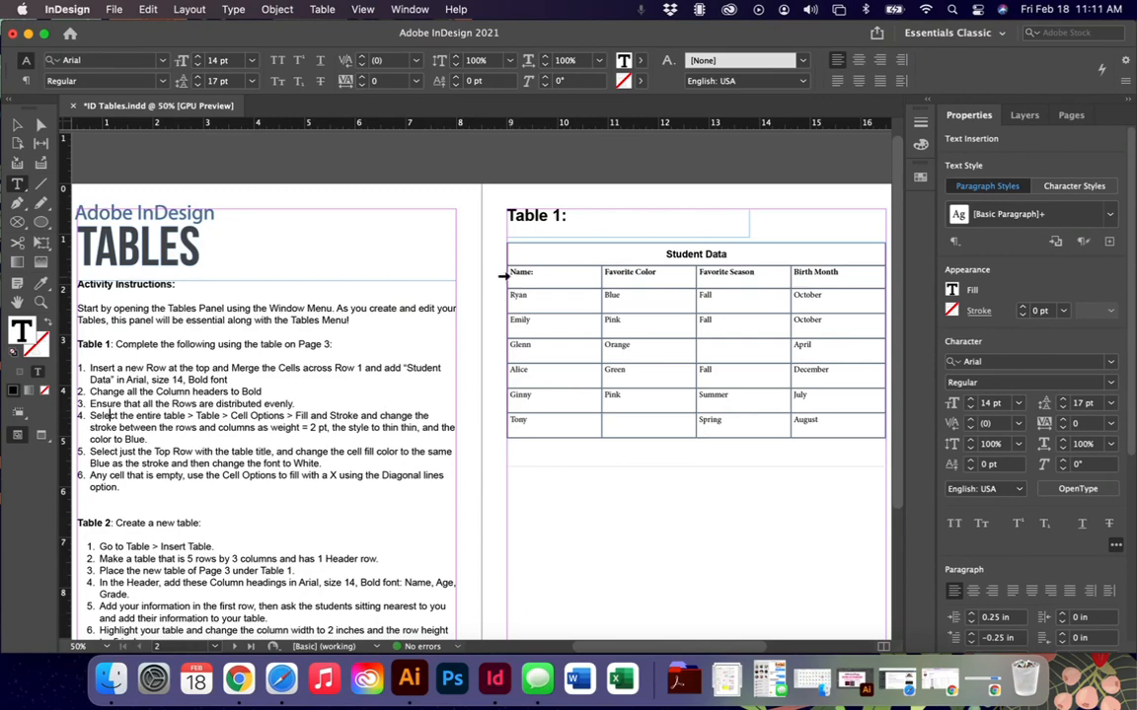
- Set the cell stroke weight of all six student rows in Table 1 to 2 pt
{"action": "left_click_drag", "start_coordinate": [510, 294], "coordinate": [819, 424]}
{"action": "left_click", "coordinate": [234, 9]}
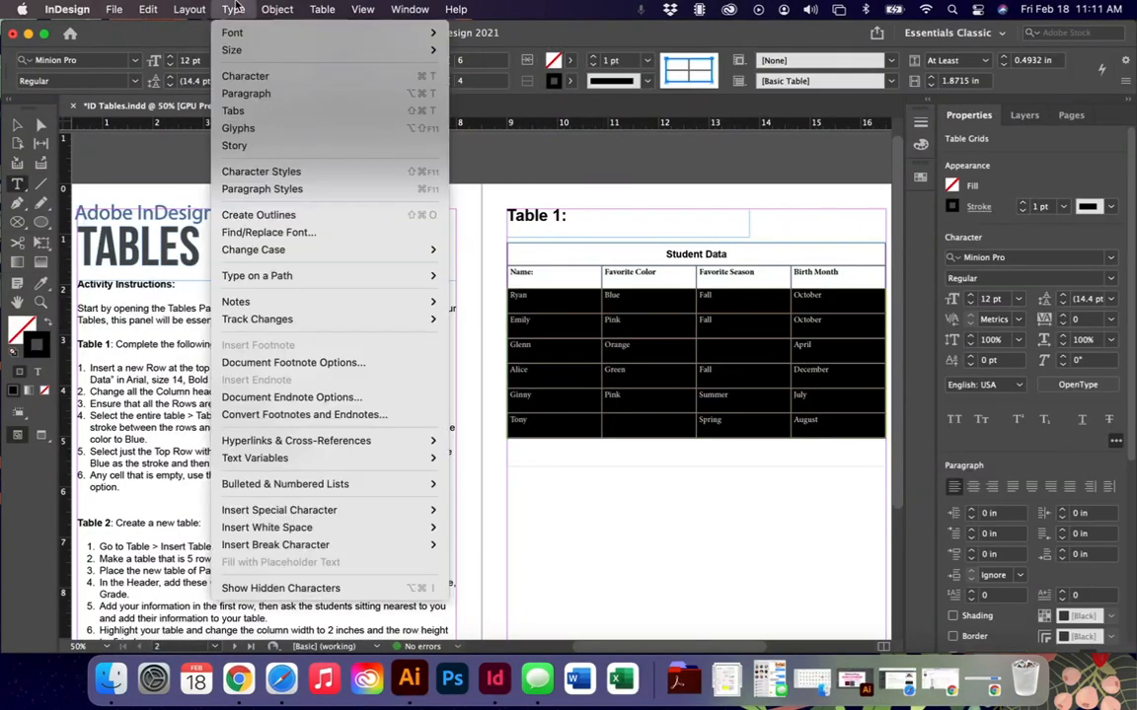
{"action": "mouse_move", "coordinate": [322, 9]}
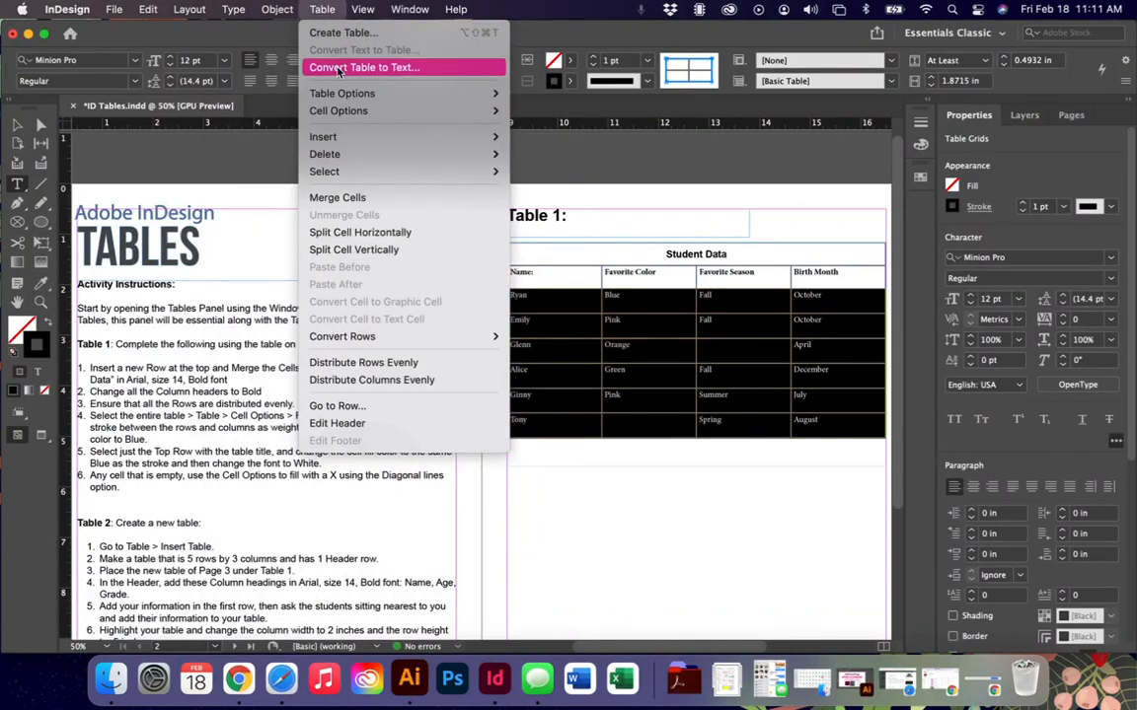
{"action": "mouse_move", "coordinate": [326, 109]}
{"action": "left_click", "coordinate": [531, 146]}
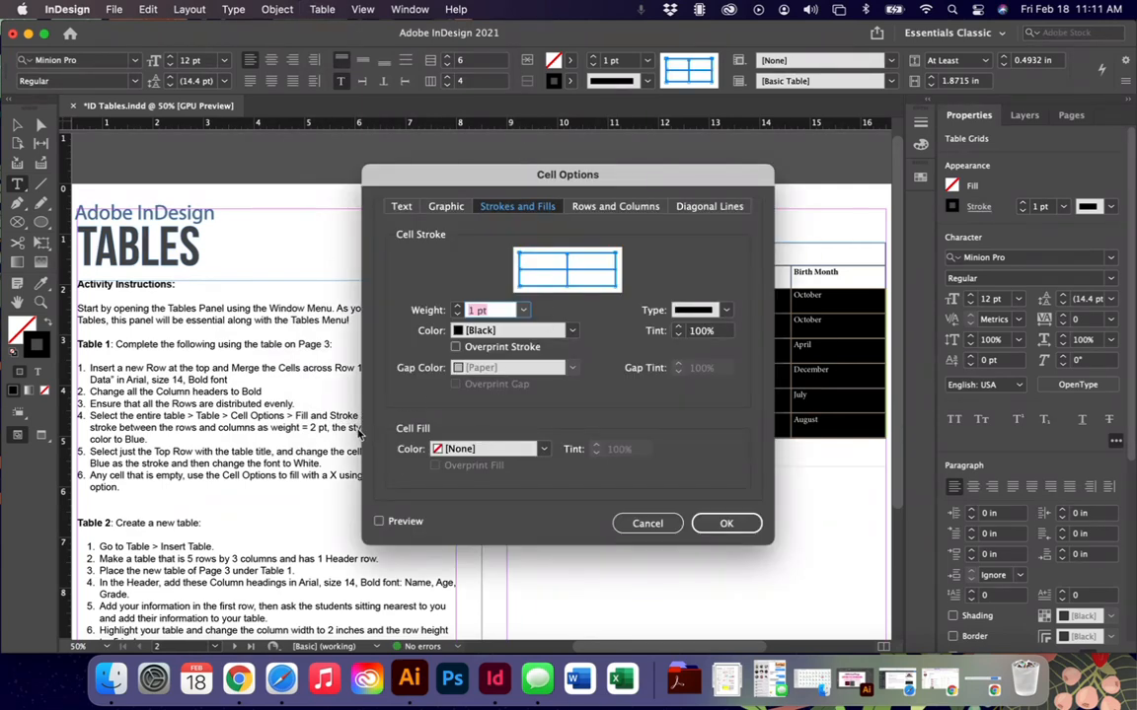
{"action": "type", "text": "2 pt"}
{"action": "left_click_drag", "start_coordinate": [452, 183], "coordinate": [555, 169]}
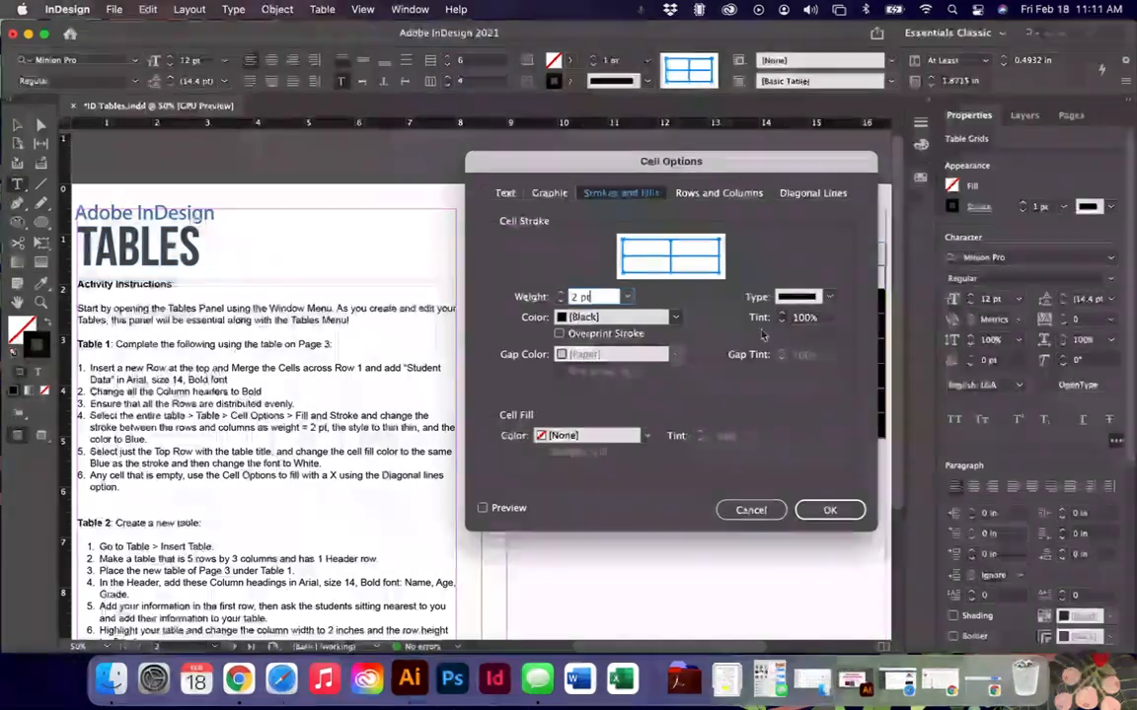
- Give the student rows' cell strokes the Thin - Thin type and the dark blue C=100 M=90 Y=10 K=0, and apply the cell options
{"action": "left_click", "coordinate": [804, 296]}
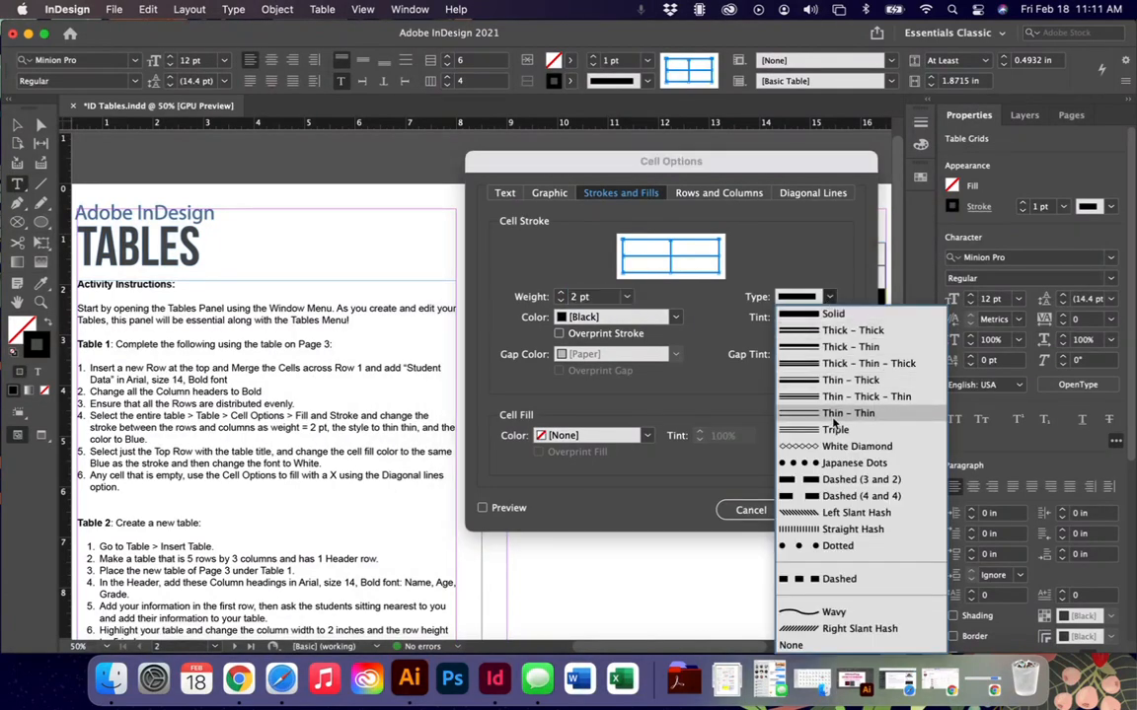
{"action": "left_click", "coordinate": [835, 413]}
{"action": "left_click", "coordinate": [622, 317]}
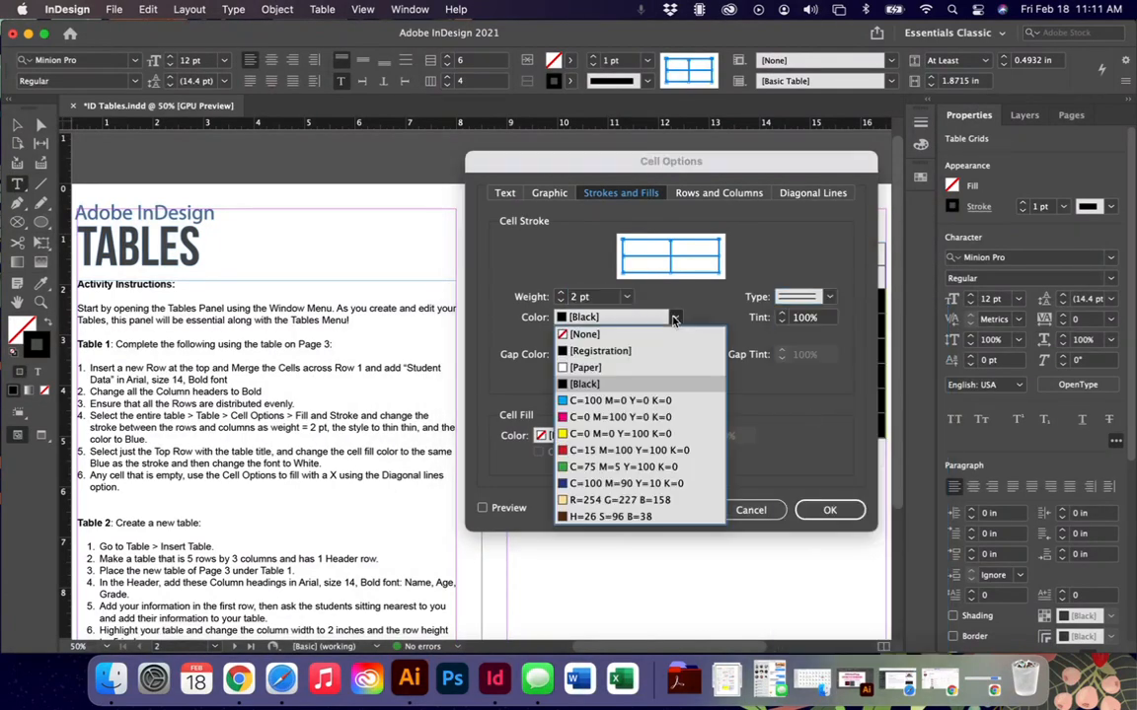
{"action": "left_click", "coordinate": [641, 483]}
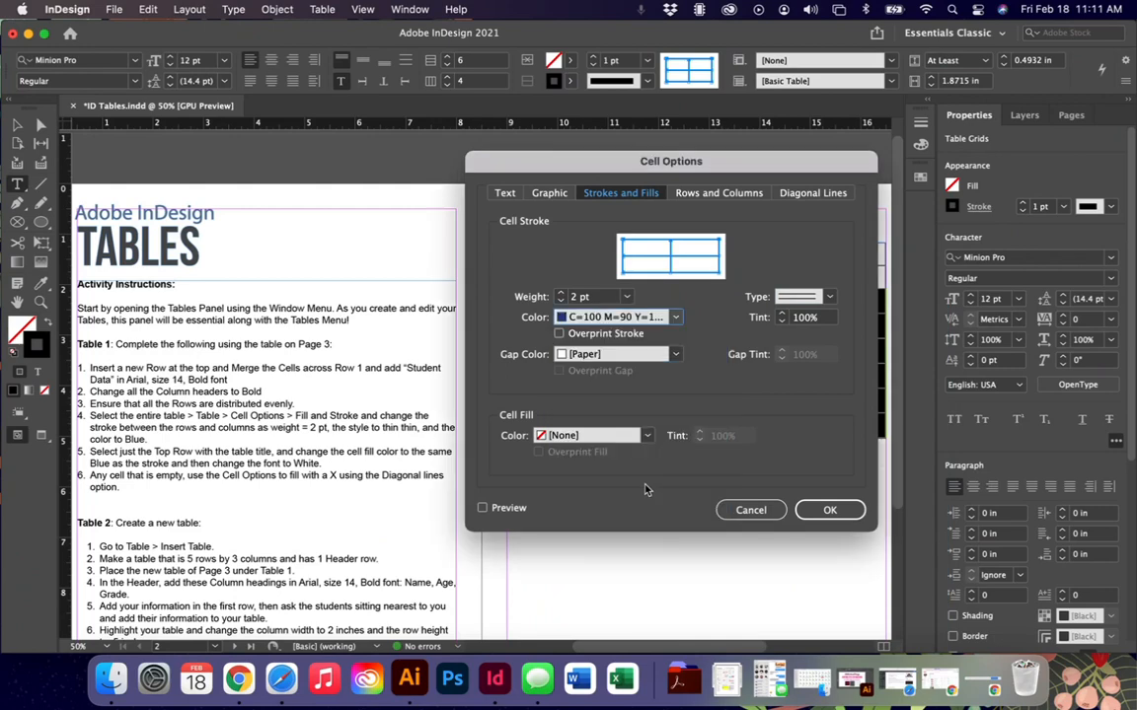
{"action": "left_click", "coordinate": [830, 510]}
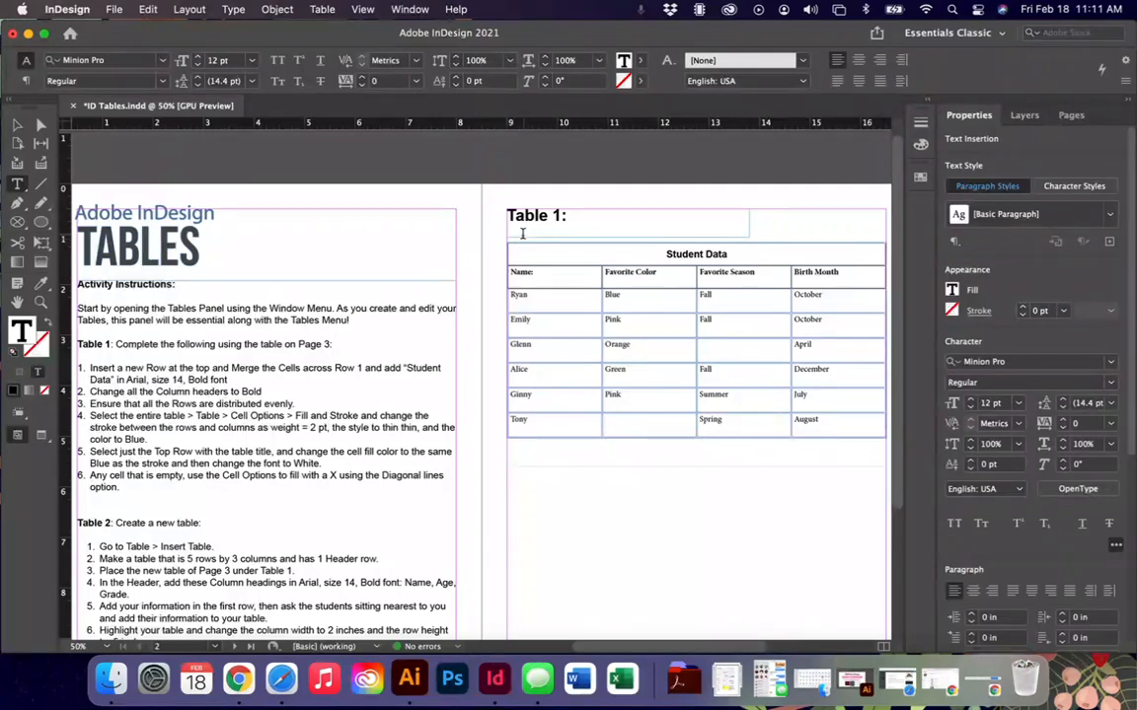
- Fill the "Student Data" title cell of Table 1 with the light blue swatch C=100 M=0 Y=0 K=0
{"action": "left_click_drag", "start_coordinate": [519, 250], "coordinate": [738, 259]}
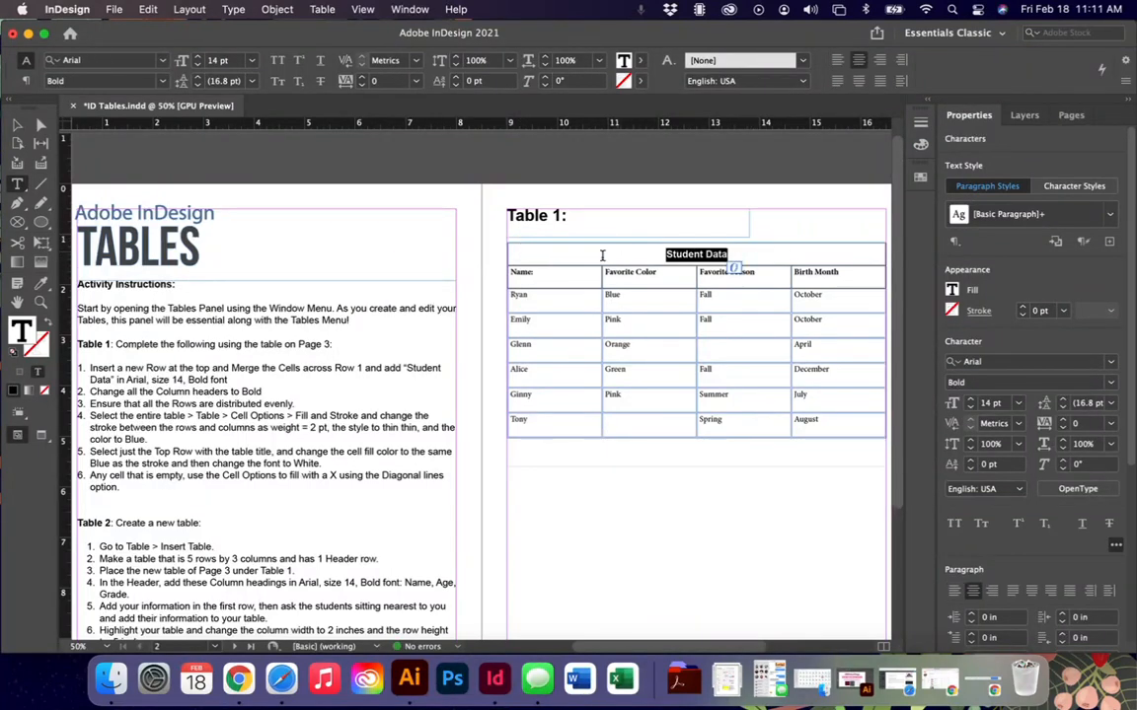
{"action": "left_click", "coordinate": [322, 10]}
{"action": "mouse_move", "coordinate": [395, 111]}
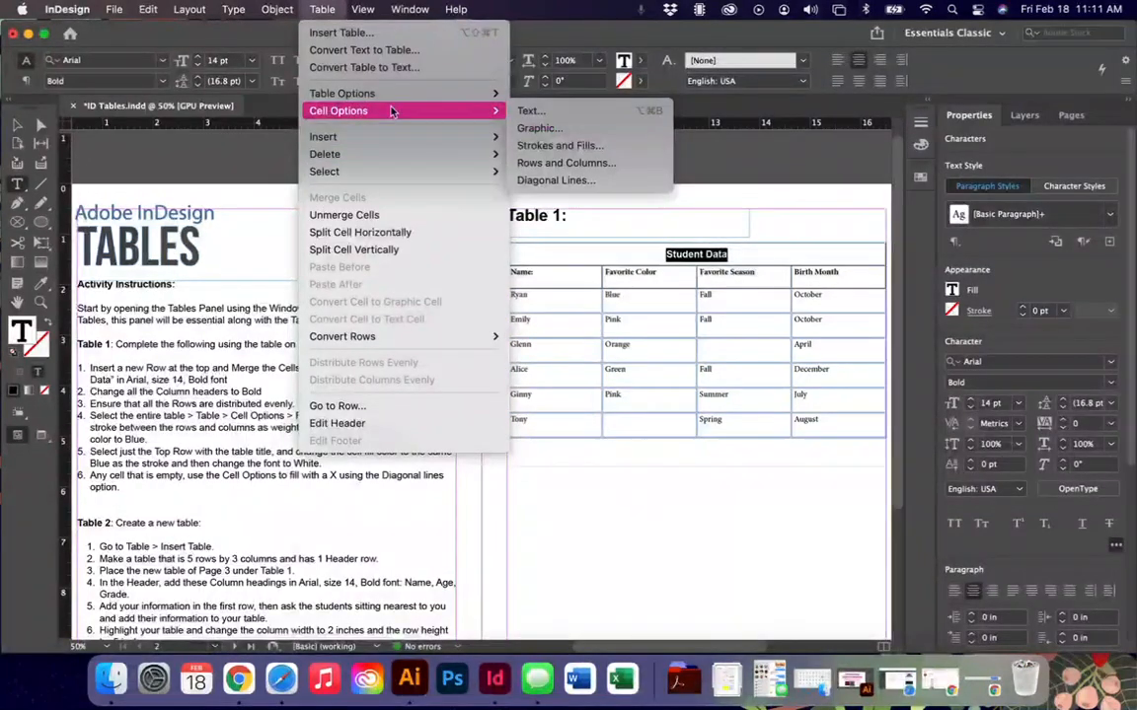
{"action": "left_click", "coordinate": [596, 147]}
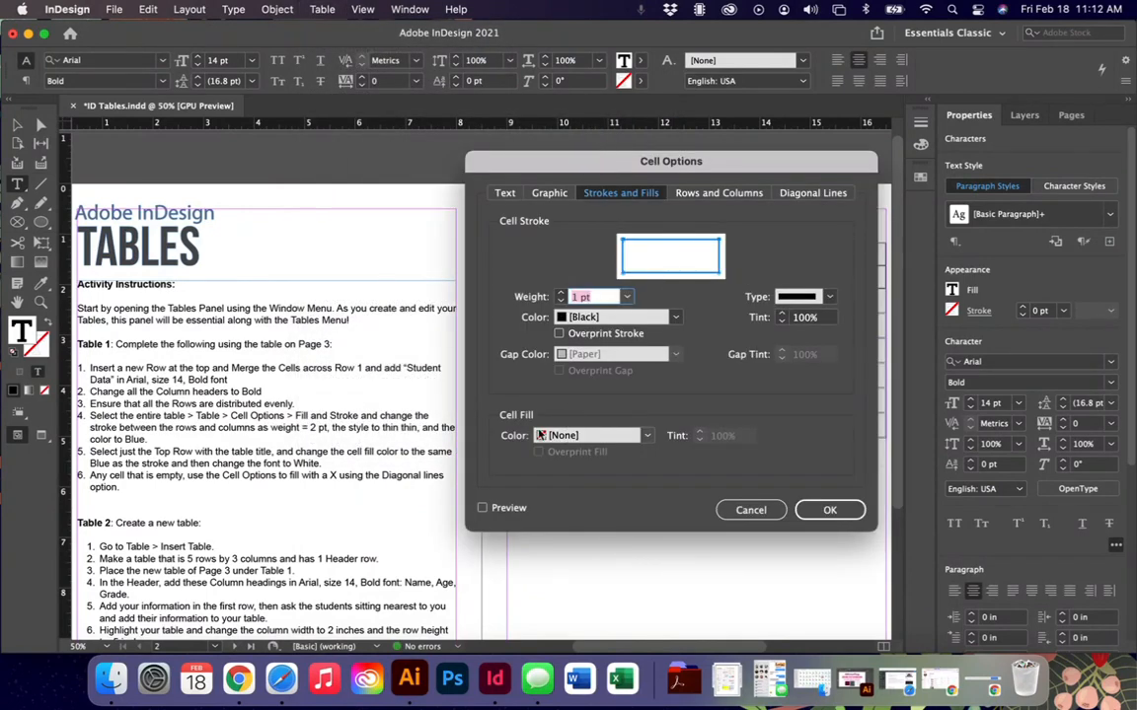
{"action": "left_click", "coordinate": [543, 435]}
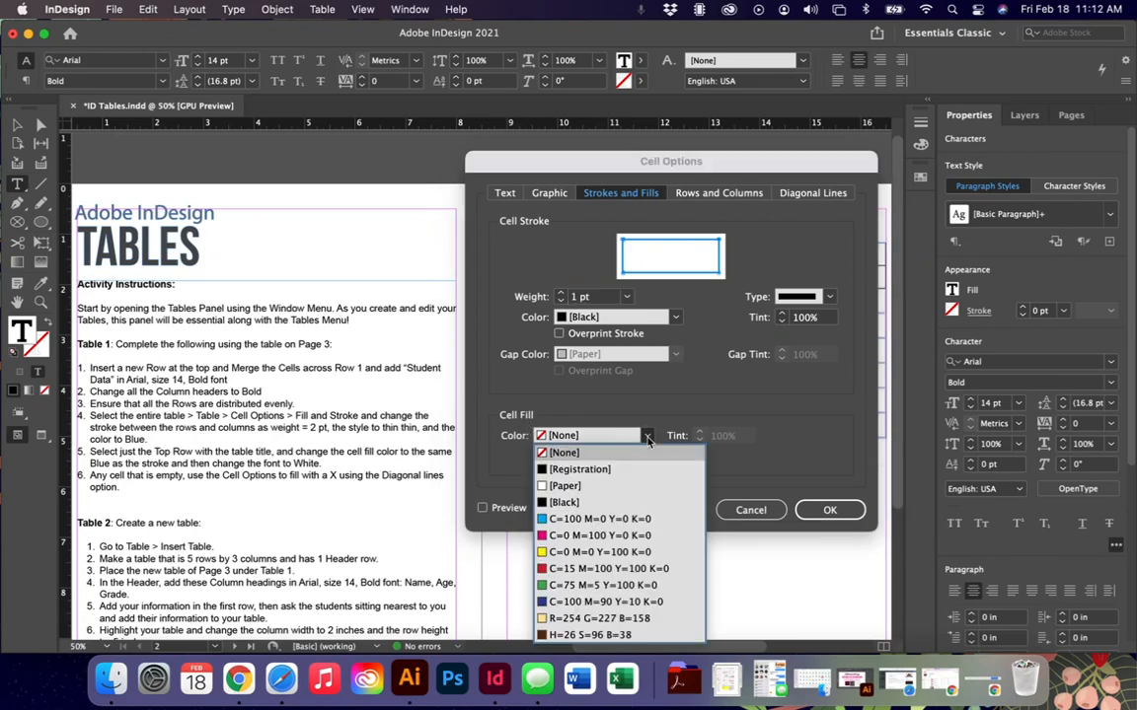
{"action": "left_click", "coordinate": [601, 519]}
{"action": "key", "text": "Return"}
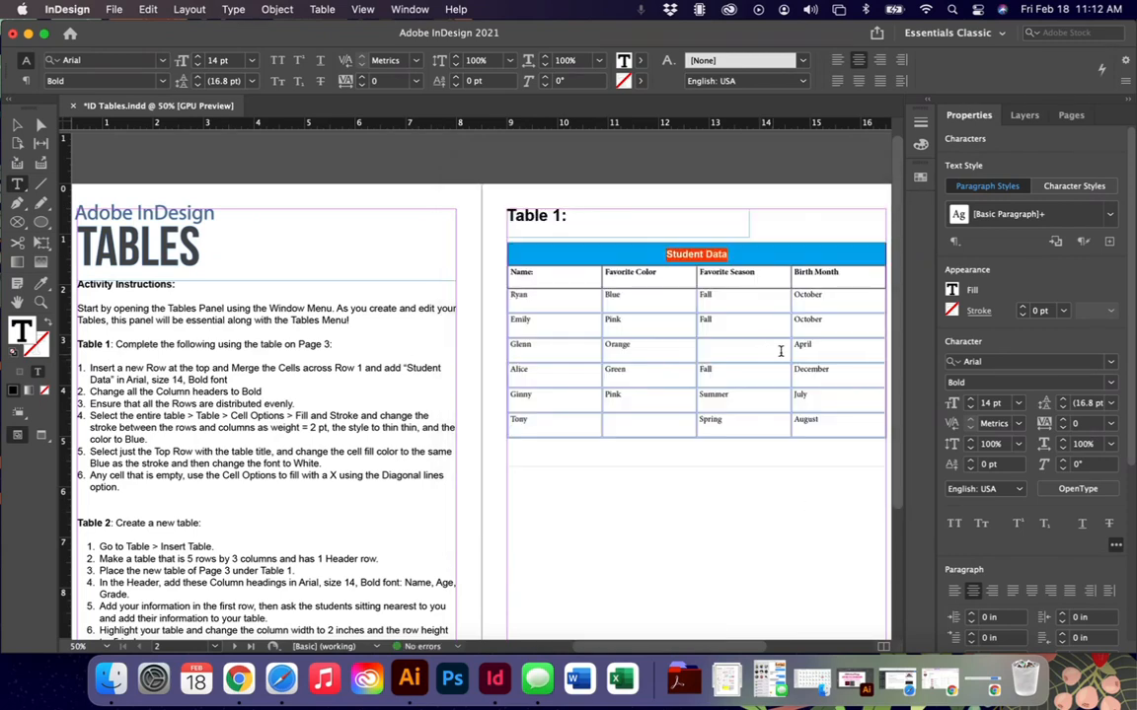
- Change the "Student Data" title text colour in Table 1 to the white [Paper] swatch
{"action": "left_click", "coordinate": [954, 290]}
{"action": "left_click", "coordinate": [815, 426]}
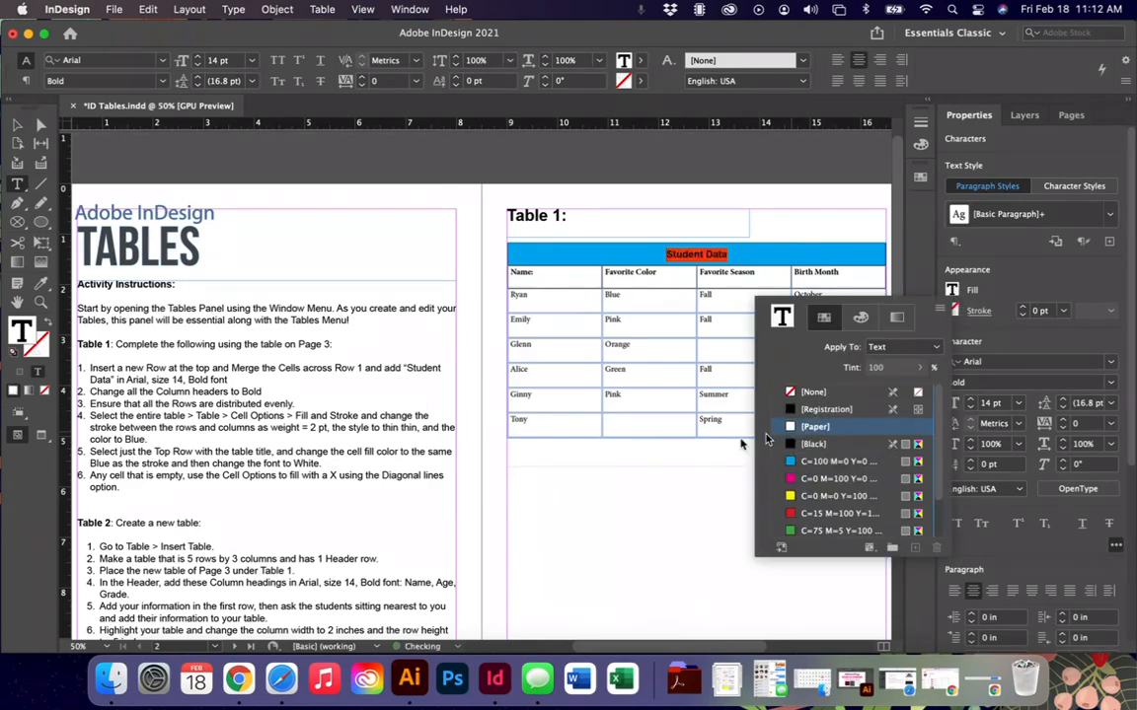
{"action": "left_click", "coordinate": [688, 436]}
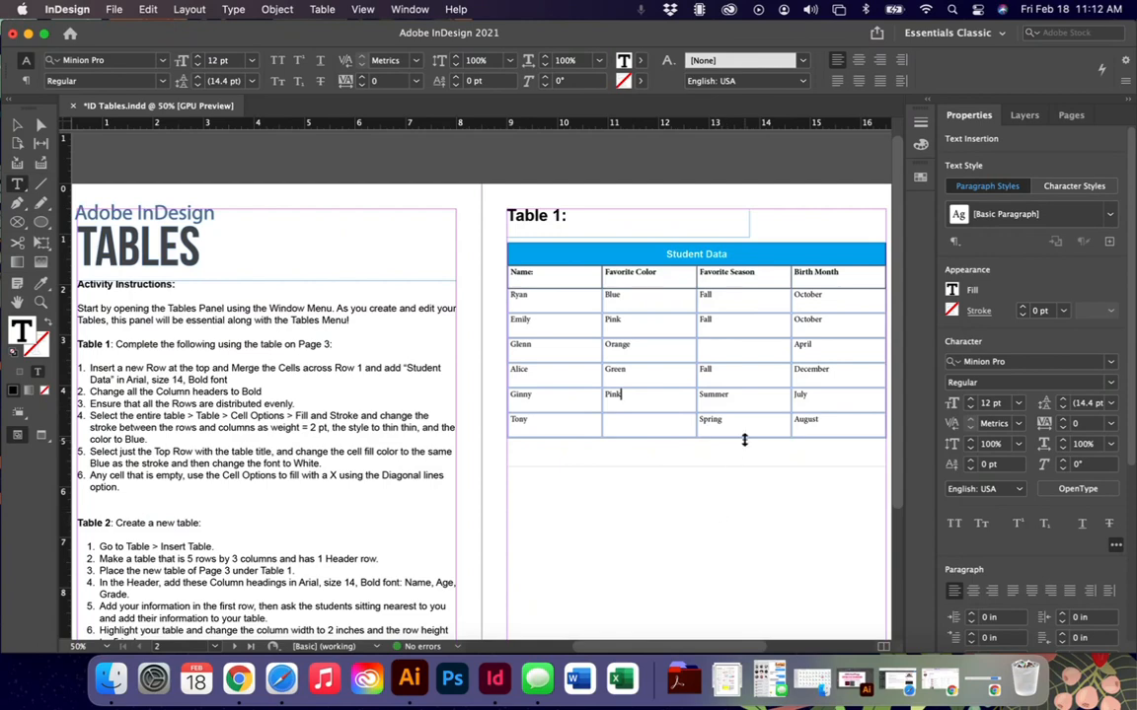
- Mark the empty Favorite Season cell in the third student row with crossed diagonal lines, 1 pt in black
{"action": "left_click", "coordinate": [718, 348]}
{"action": "left_click", "coordinate": [242, 9]}
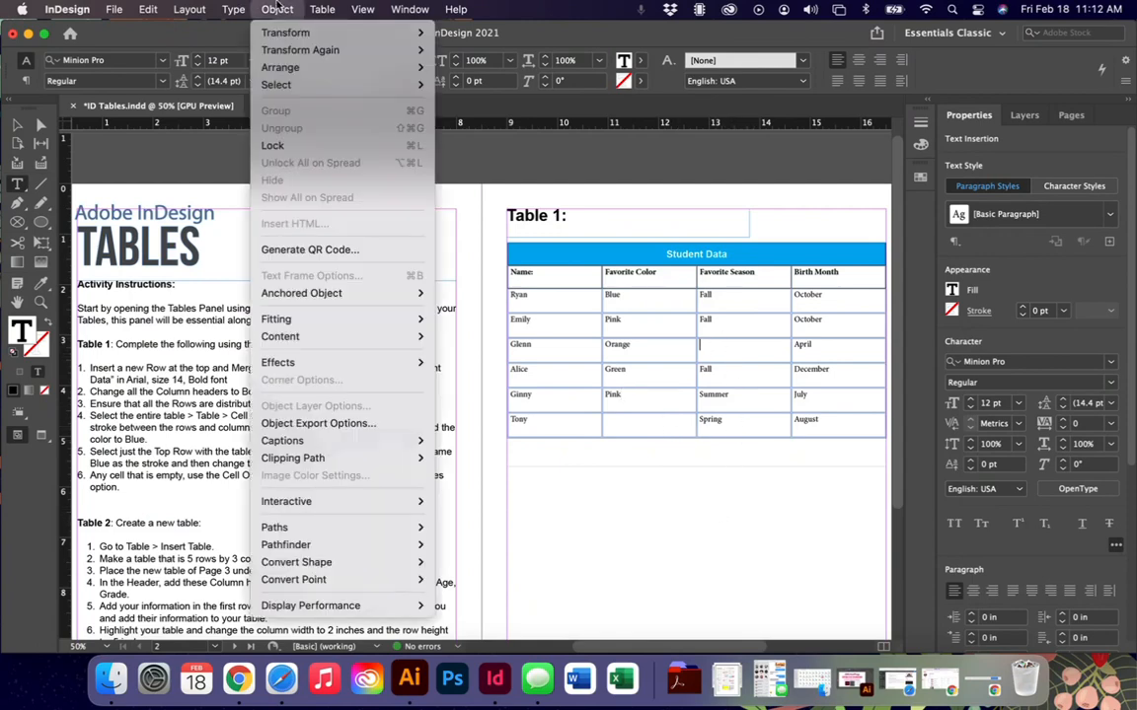
{"action": "mouse_move", "coordinate": [469, 109]}
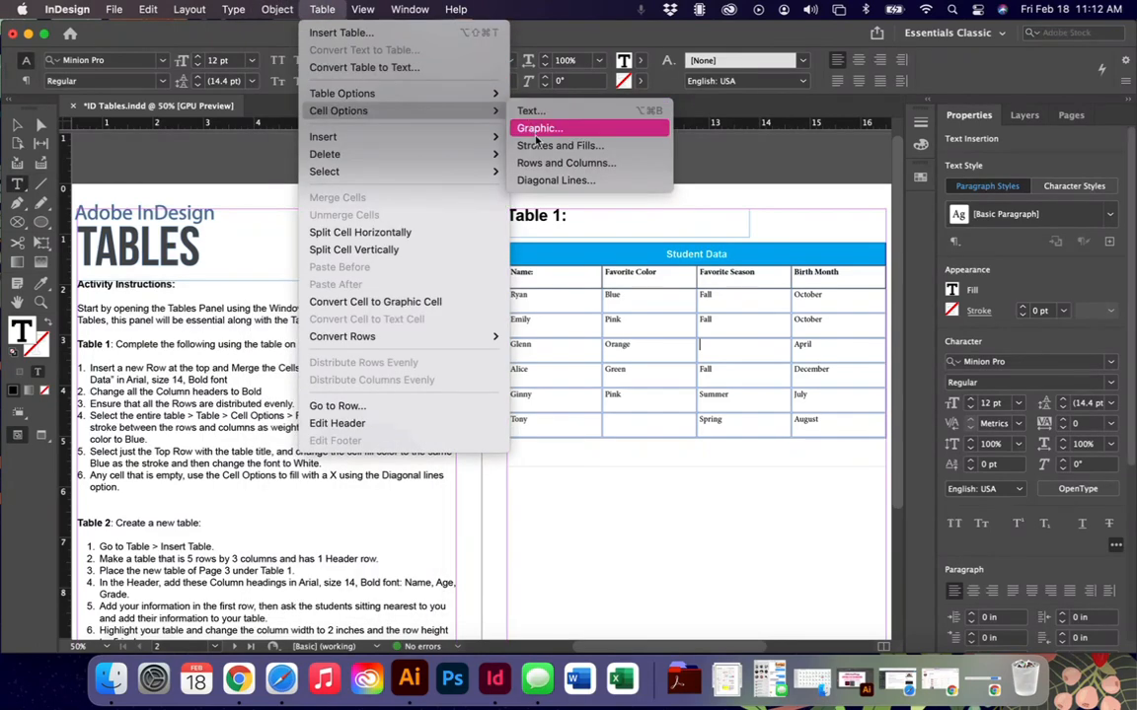
{"action": "left_click", "coordinate": [542, 181]}
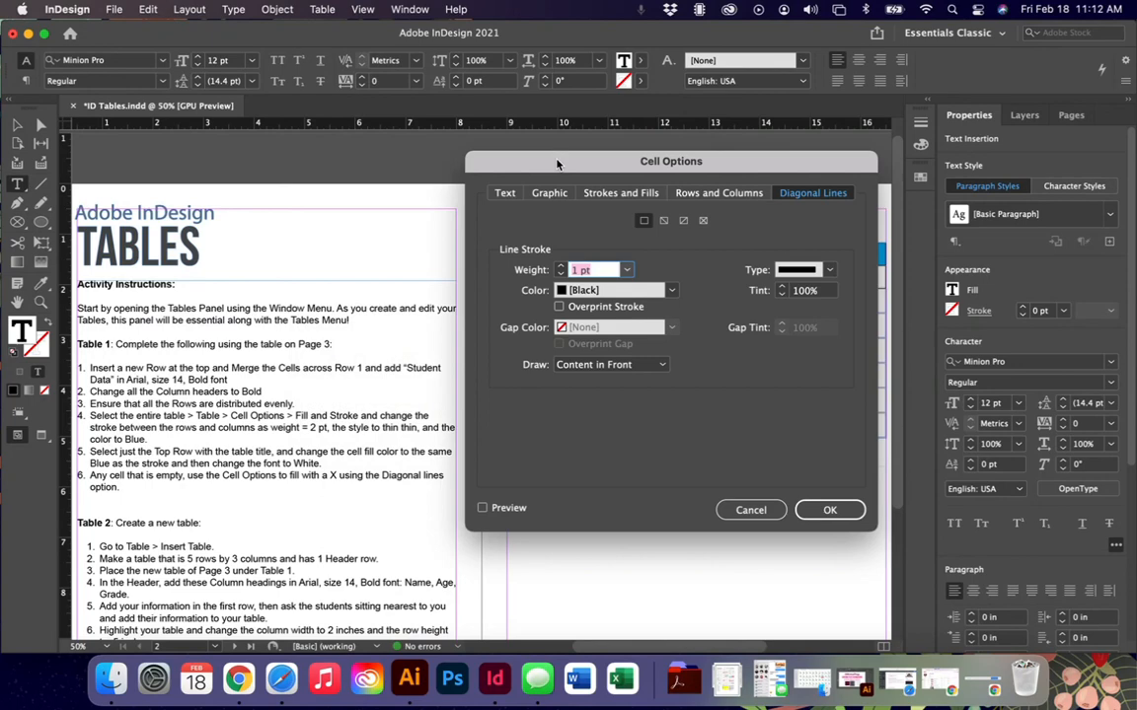
{"action": "left_click_drag", "start_coordinate": [556, 164], "coordinate": [452, 136]}
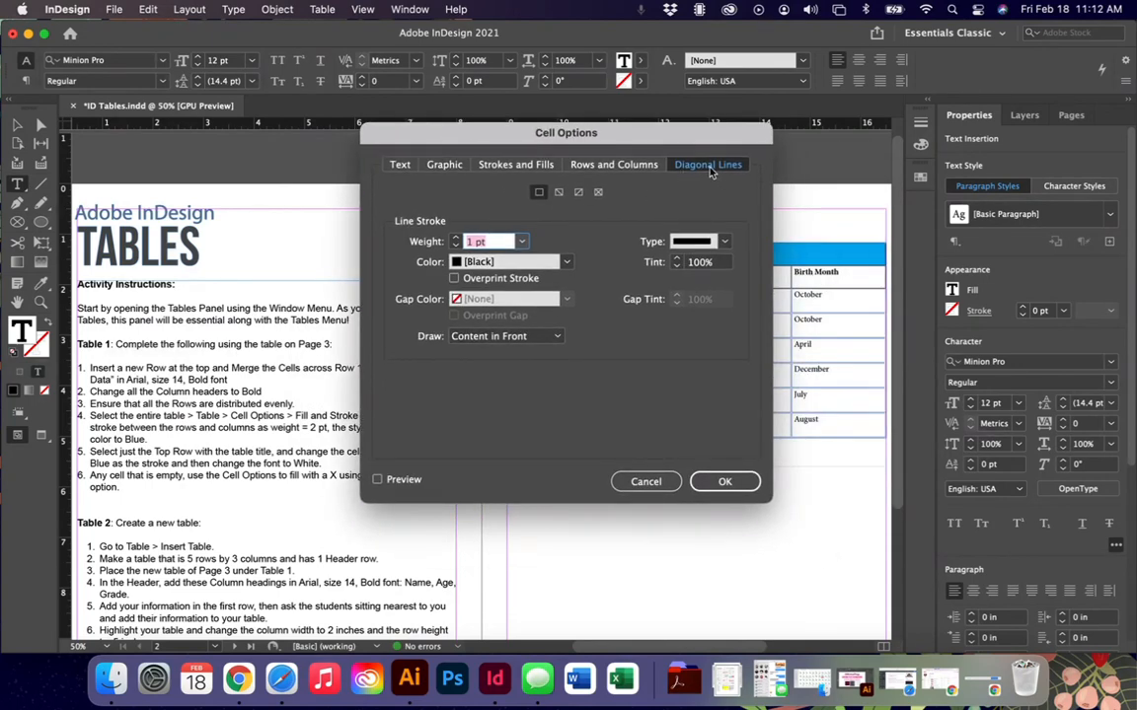
{"action": "left_click", "coordinate": [597, 192]}
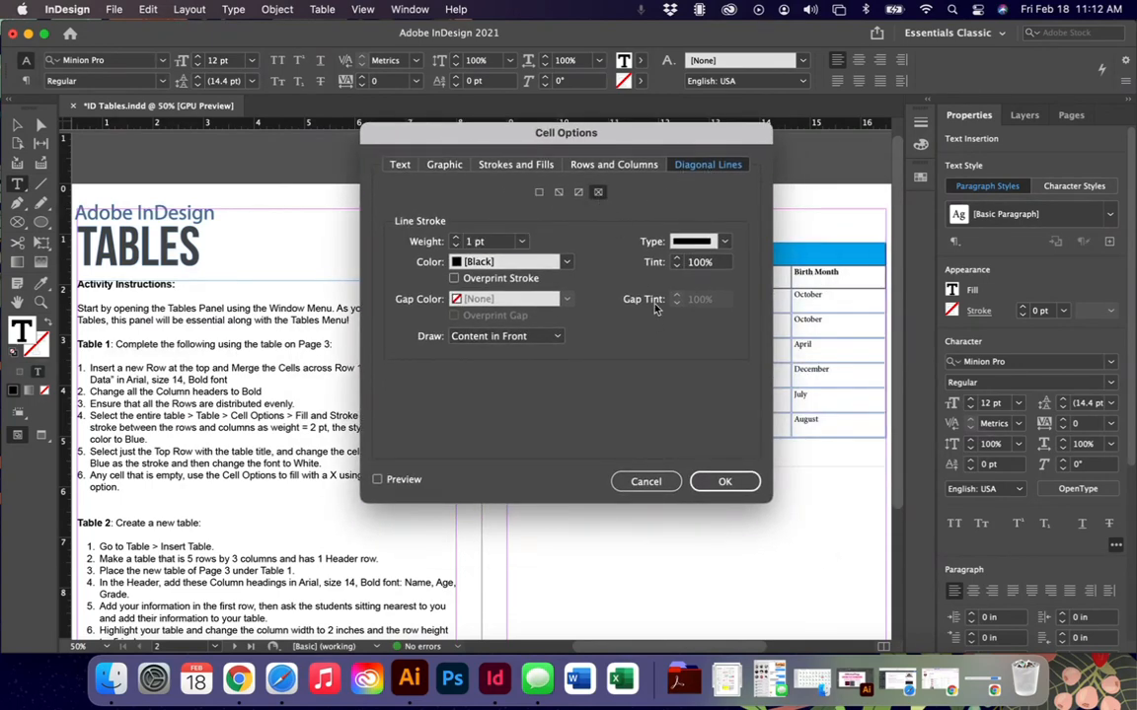
{"action": "left_click", "coordinate": [724, 481]}
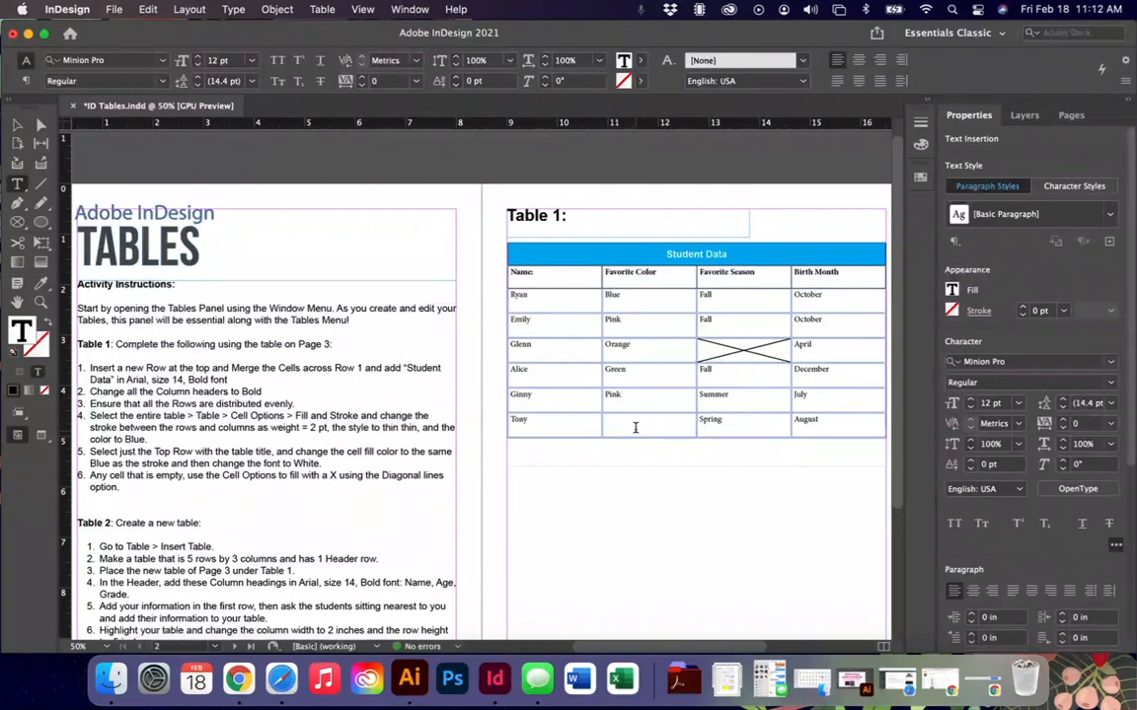
- Mark the empty Favorite Color cell in the last student row with crossed diagonal lines, 1 pt in black
{"action": "left_click", "coordinate": [334, 8]}
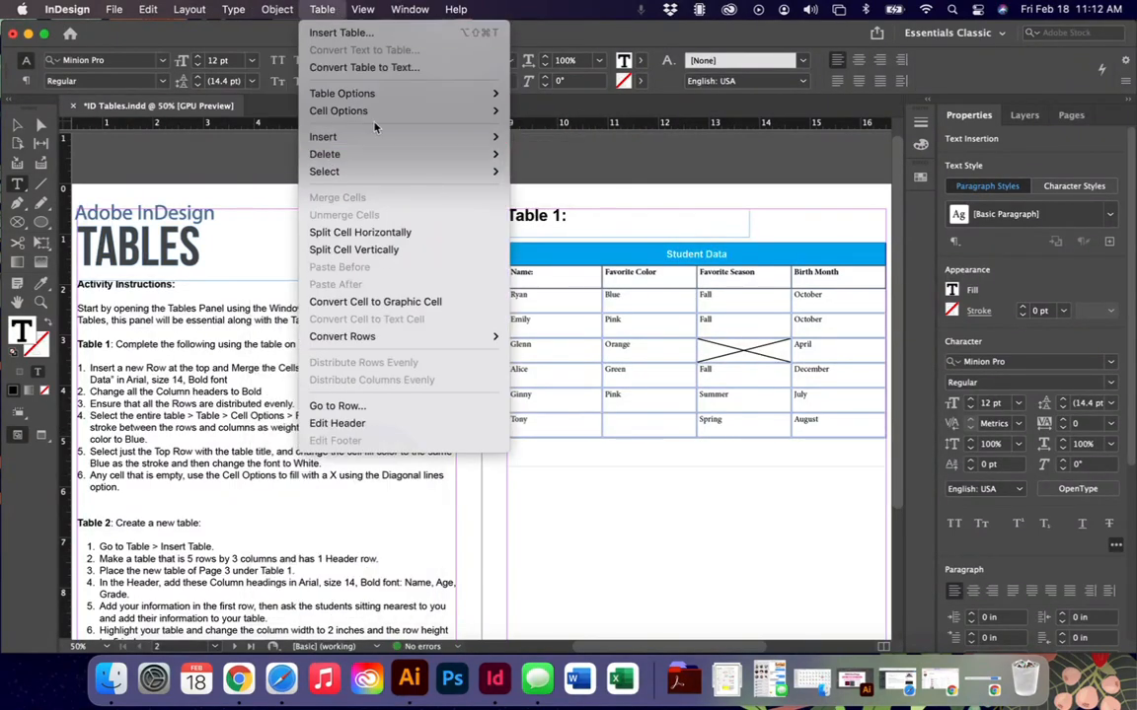
{"action": "mouse_move", "coordinate": [335, 110]}
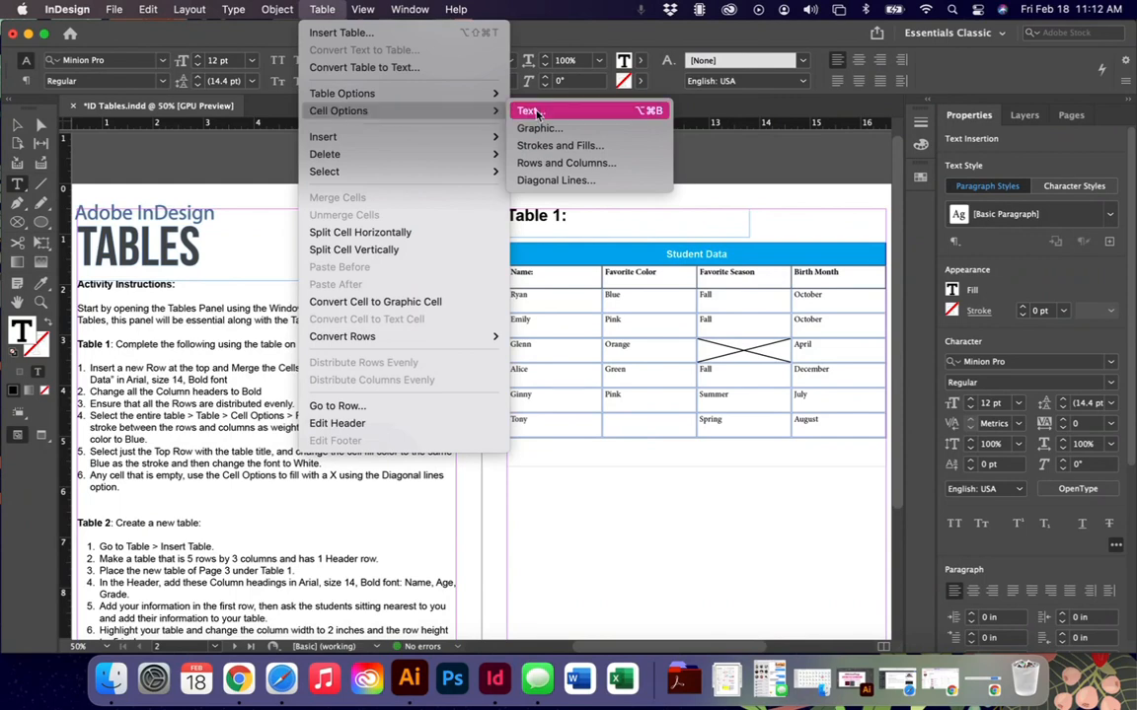
{"action": "left_click", "coordinate": [553, 180]}
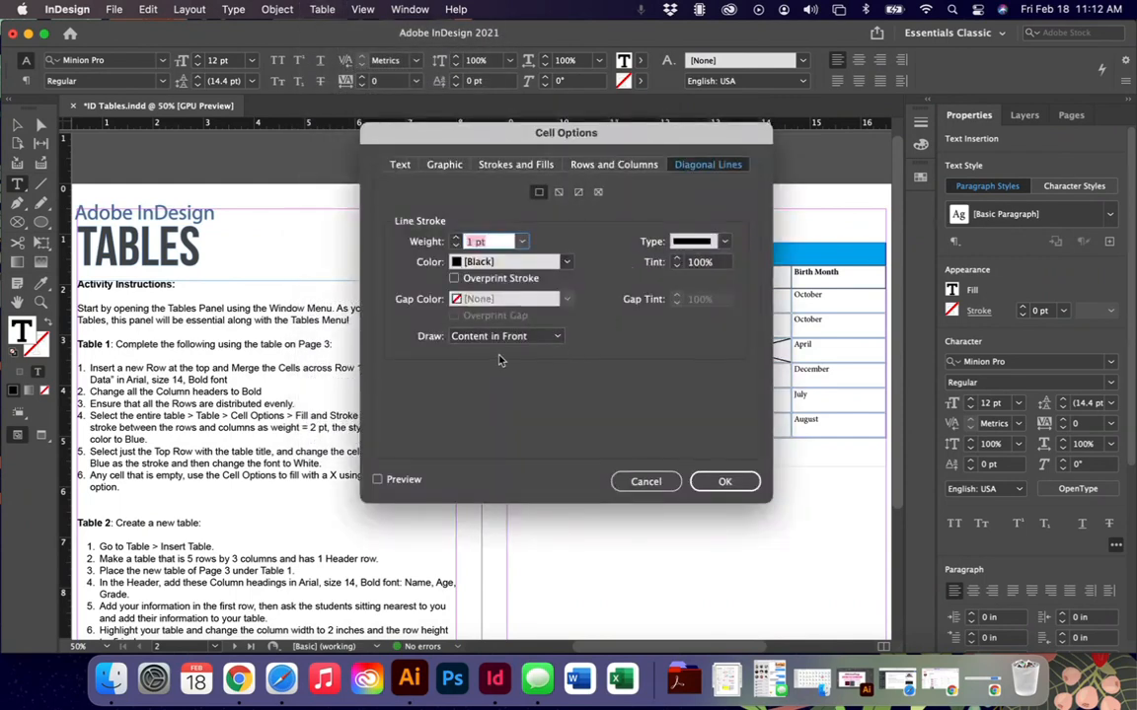
{"action": "left_click", "coordinate": [598, 193]}
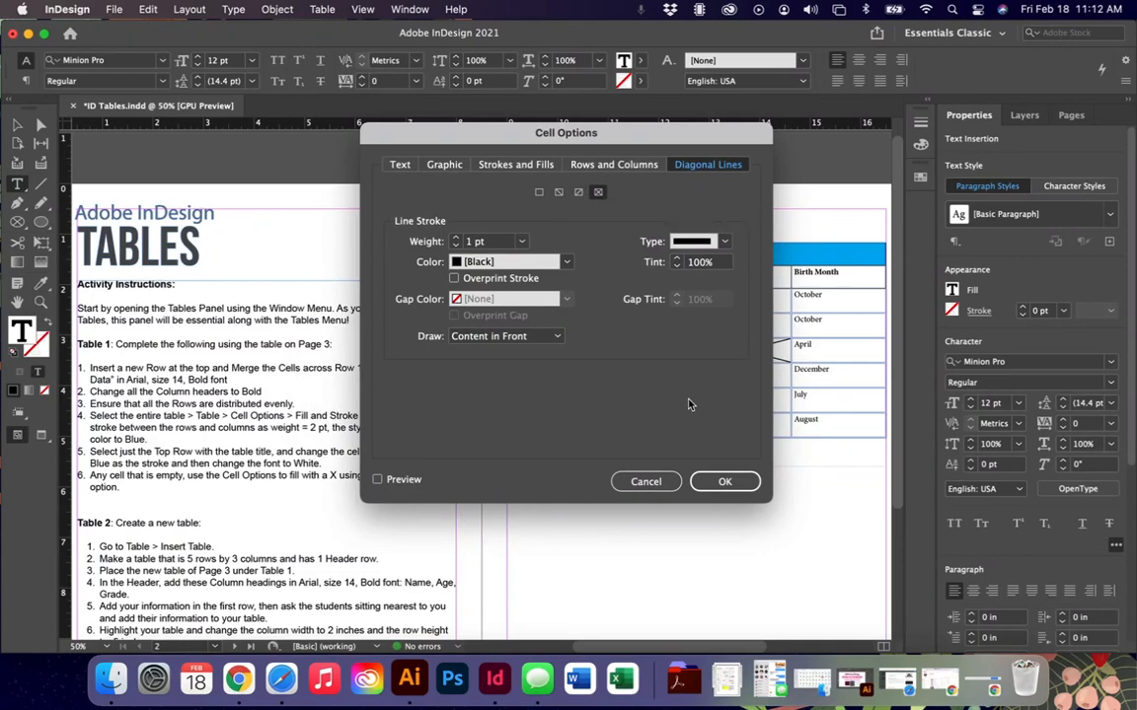
{"action": "left_click", "coordinate": [727, 482]}
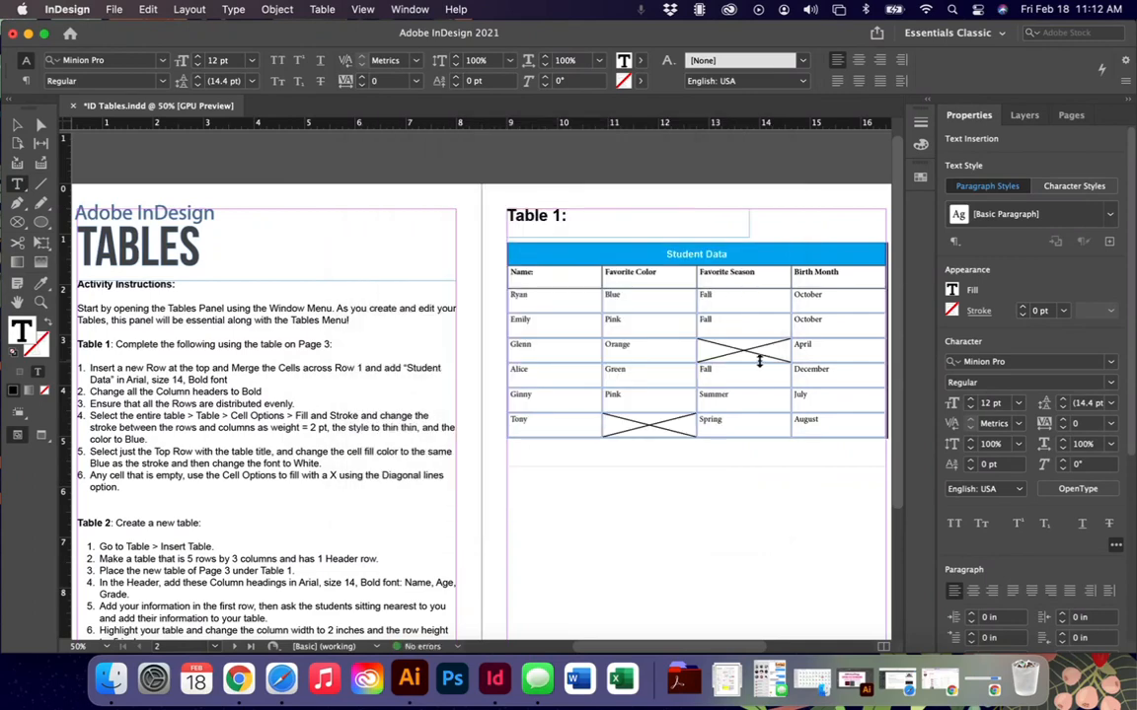
- Try vertical centering on the text of the six student rows, and set it back to top alignment
{"action": "scroll", "coordinate": [759, 362], "scroll_direction": "down", "scroll_amount": 5}
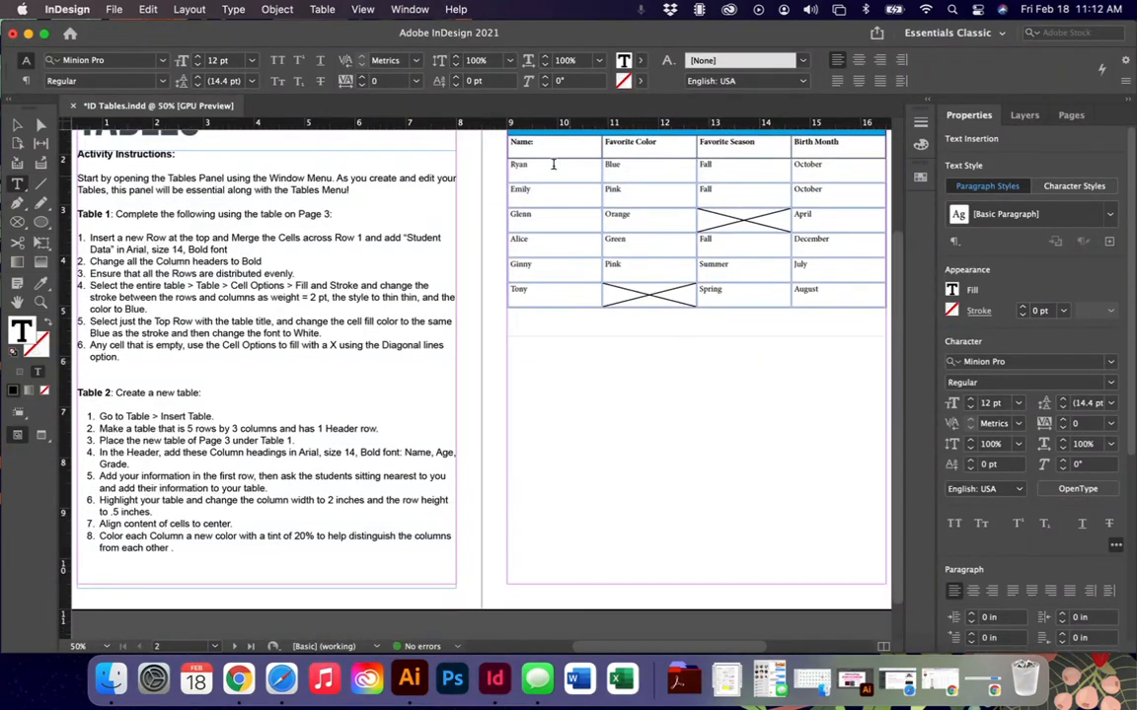
{"action": "left_click_drag", "start_coordinate": [511, 164], "coordinate": [862, 295]}
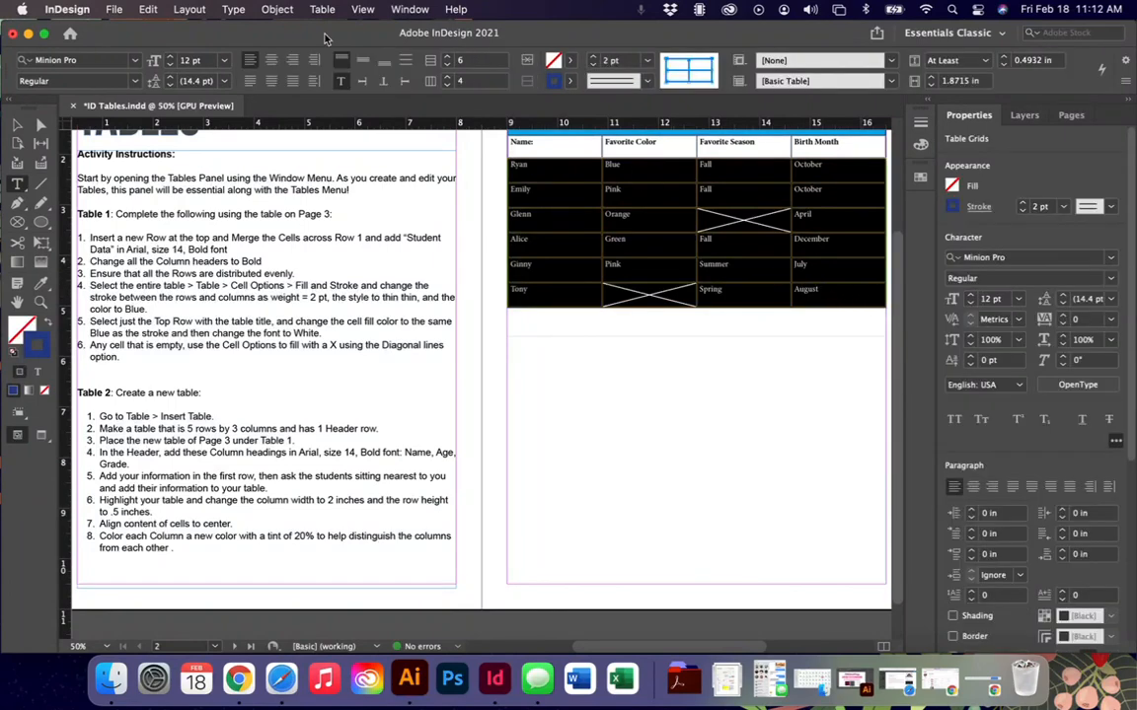
{"action": "left_click", "coordinate": [361, 61]}
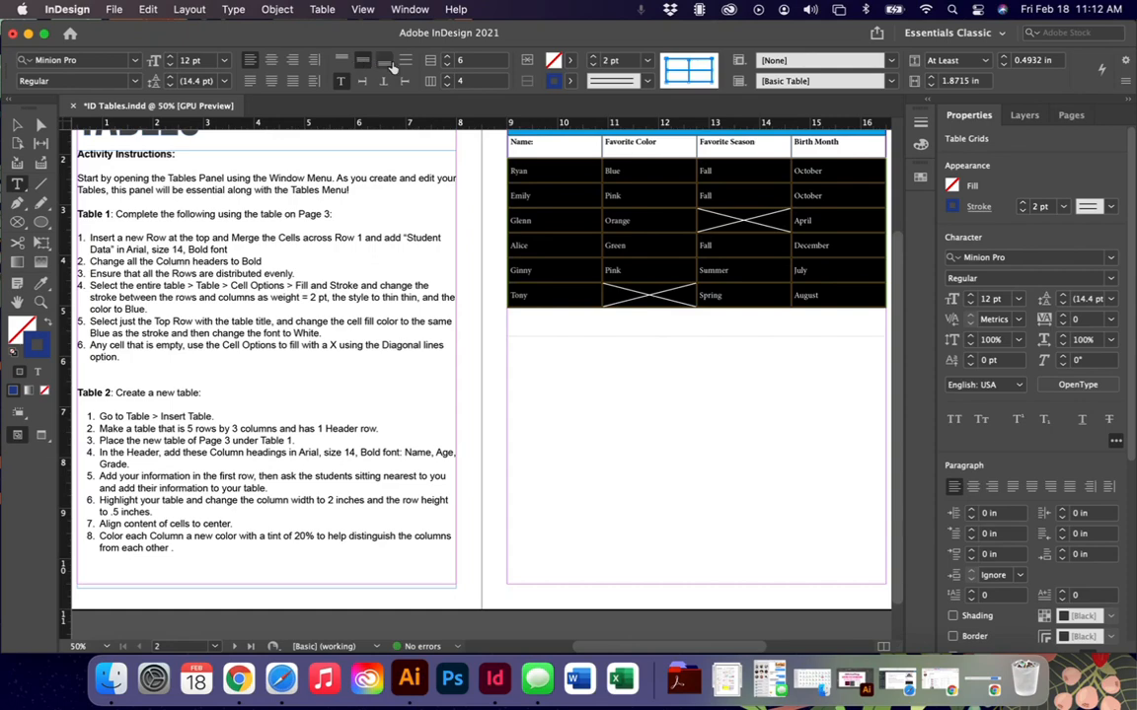
{"action": "left_click", "coordinate": [341, 61]}
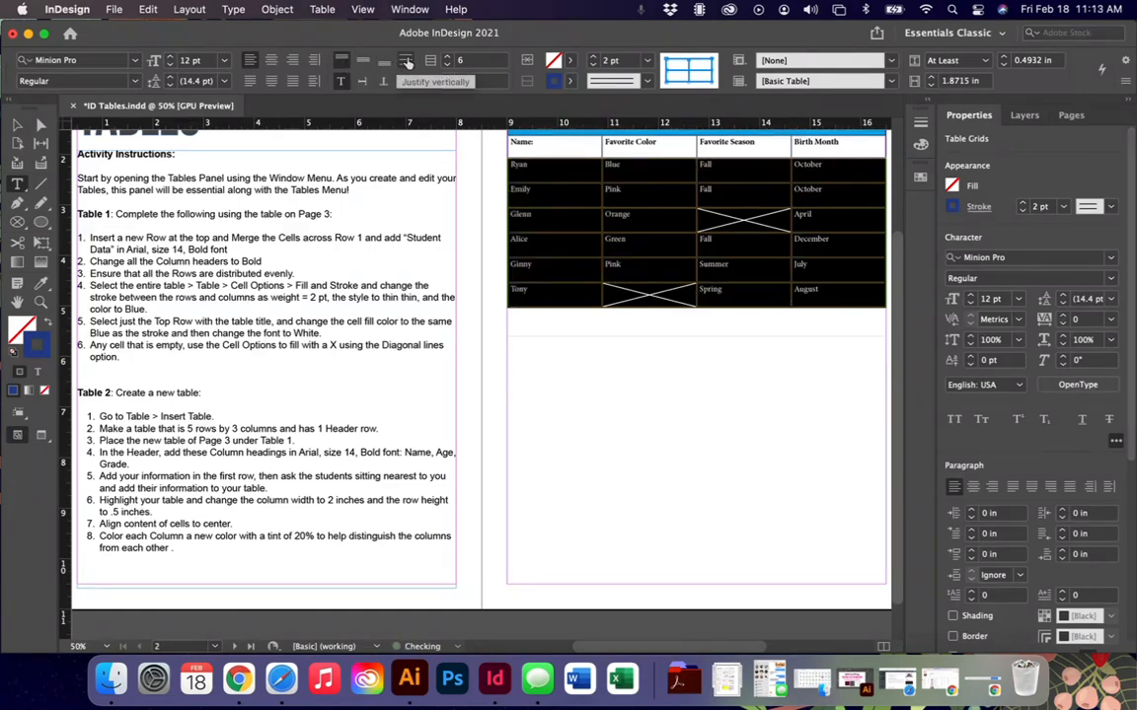
{"action": "left_click", "coordinate": [620, 264]}
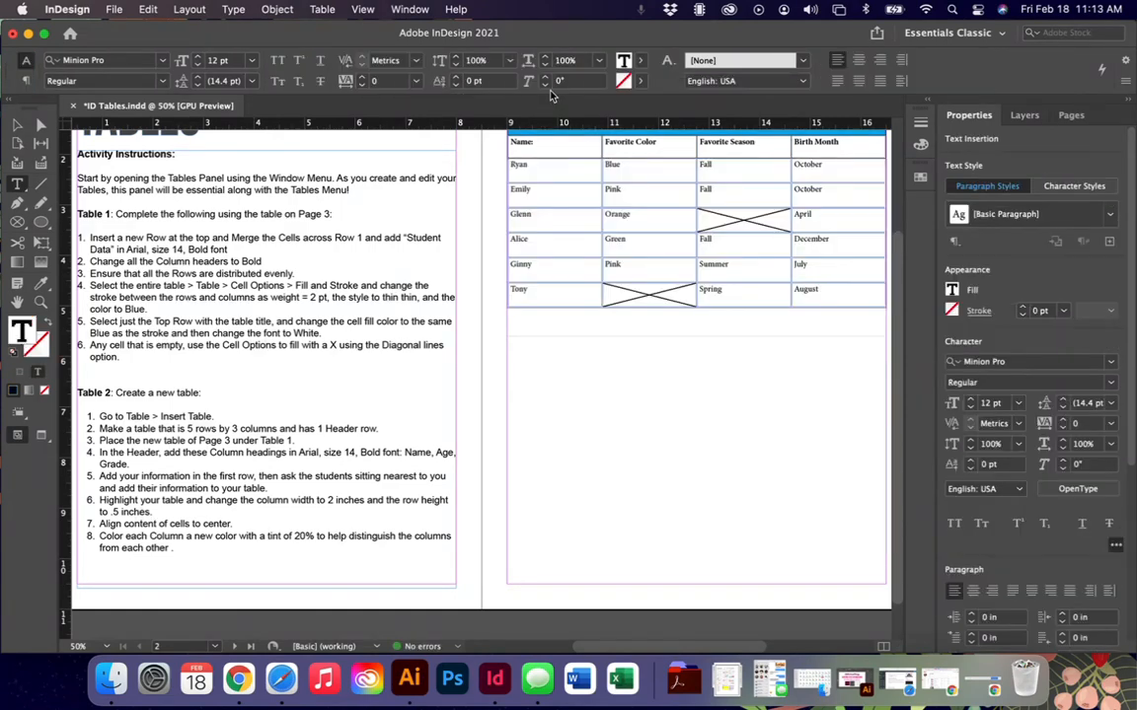
{"action": "left_click", "coordinate": [510, 145]}
{"action": "key", "text": "Escape"}
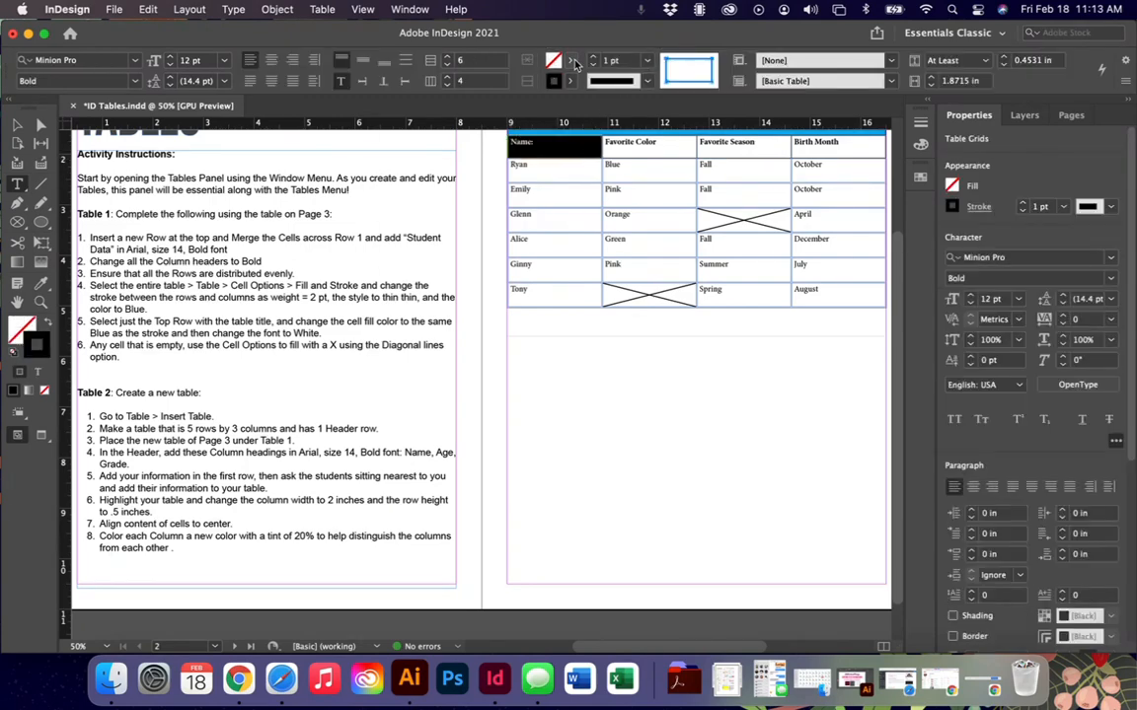
{"action": "left_click", "coordinate": [571, 61]}
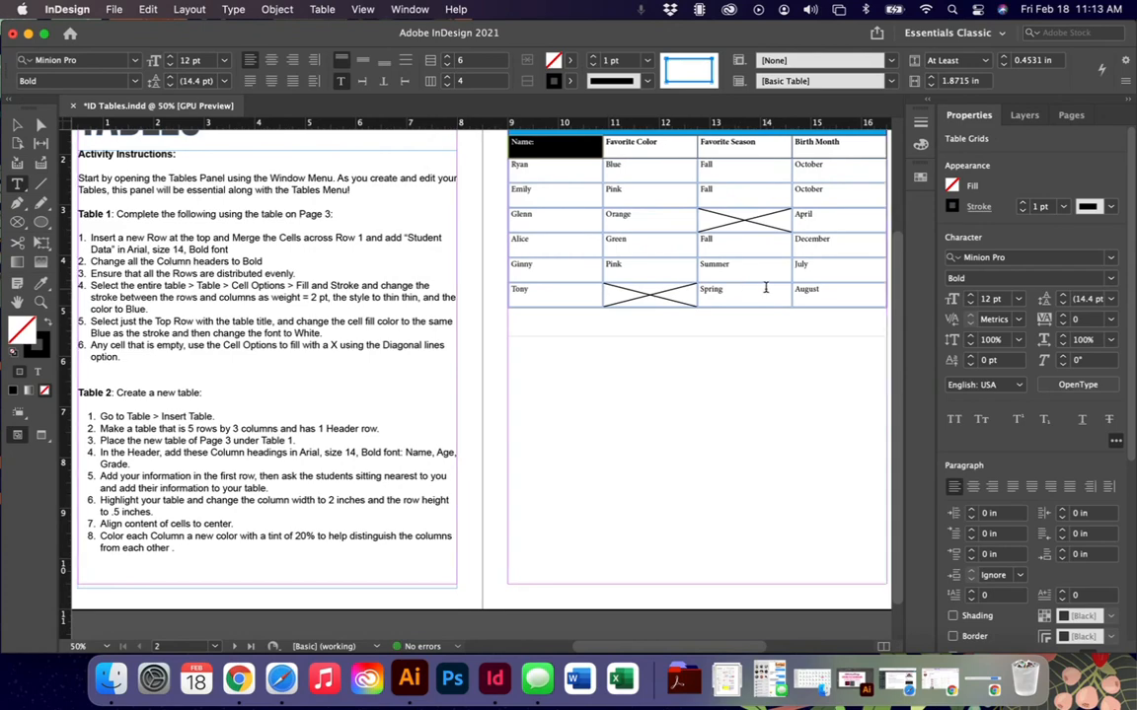
- Insert a table with 5 body rows, 3 columns and 1 header row below Table 1 in the same text frame
{"action": "left_click", "coordinate": [573, 347]}
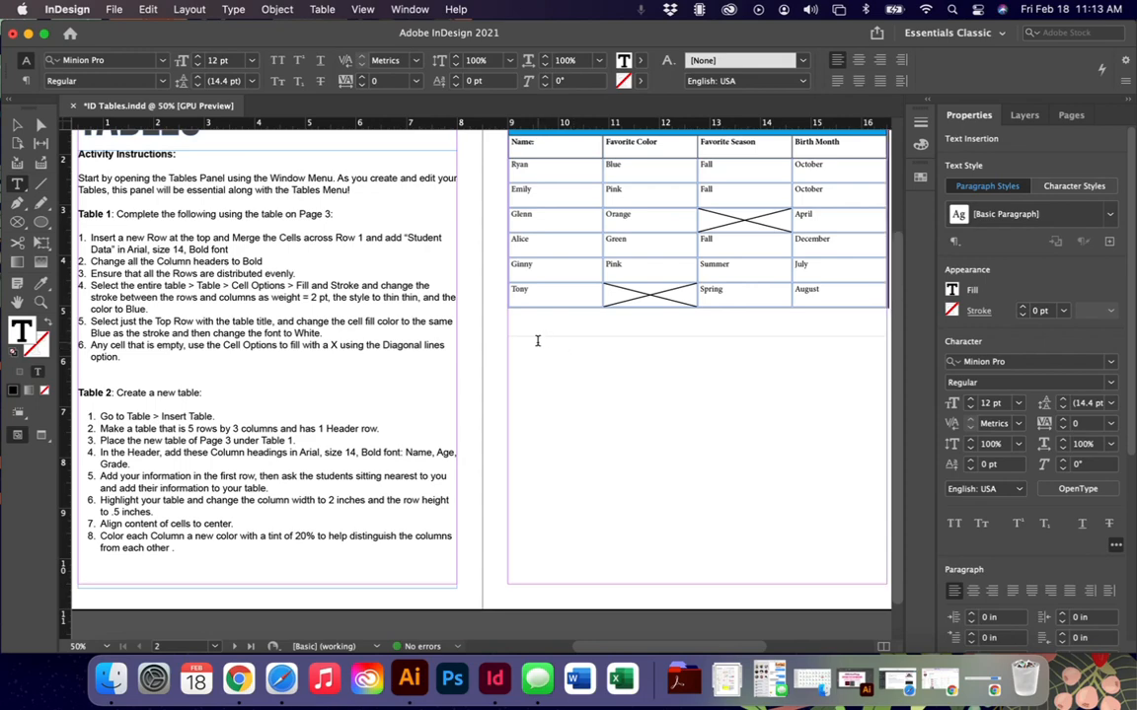
{"action": "left_click", "coordinate": [324, 9]}
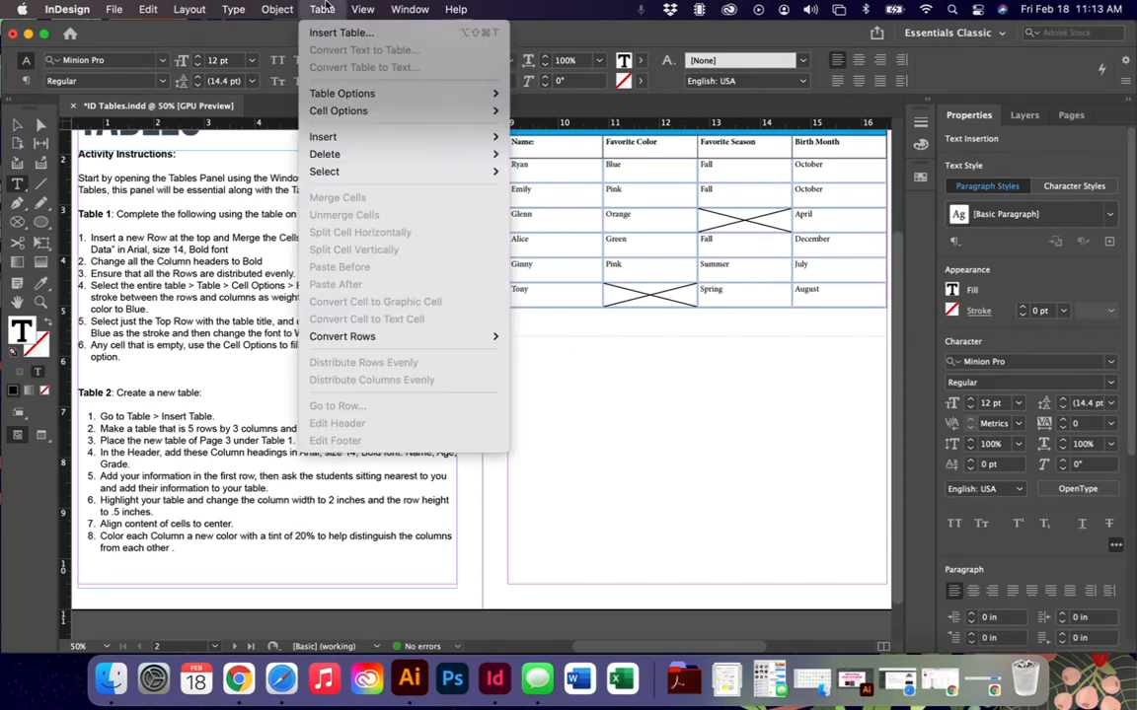
{"action": "left_click", "coordinate": [331, 32]}
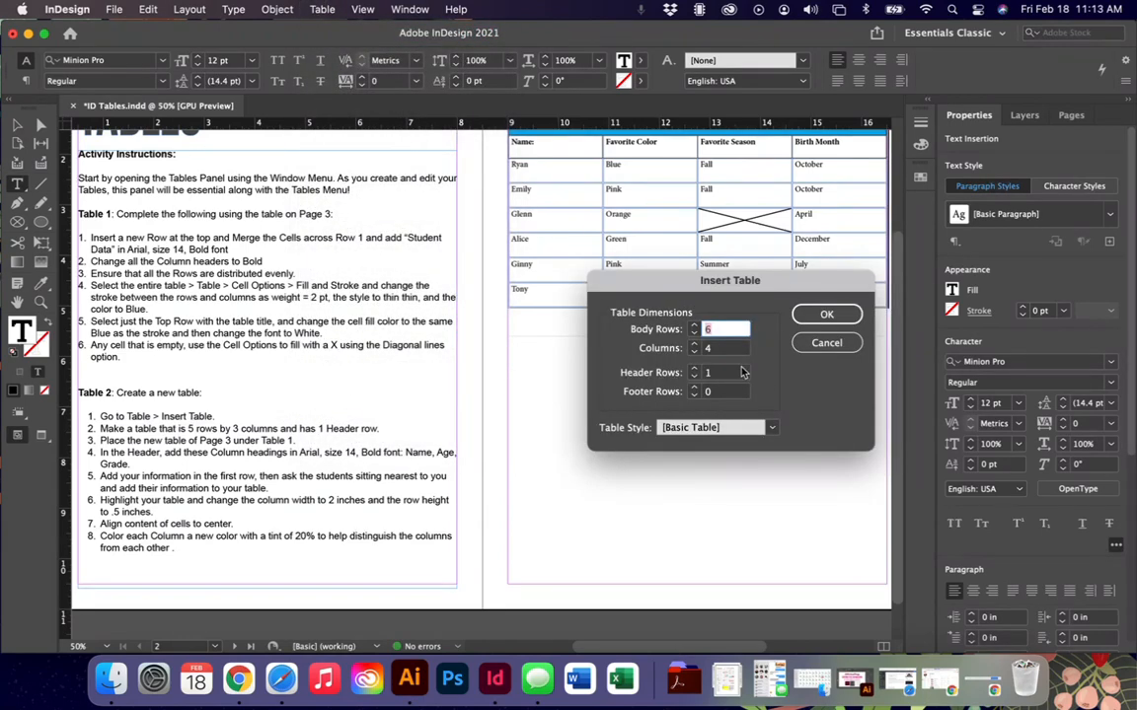
{"action": "left_click", "coordinate": [694, 333]}
{"action": "left_click", "coordinate": [693, 344]}
{"action": "left_click", "coordinate": [693, 354]}
{"action": "left_click", "coordinate": [829, 315]}
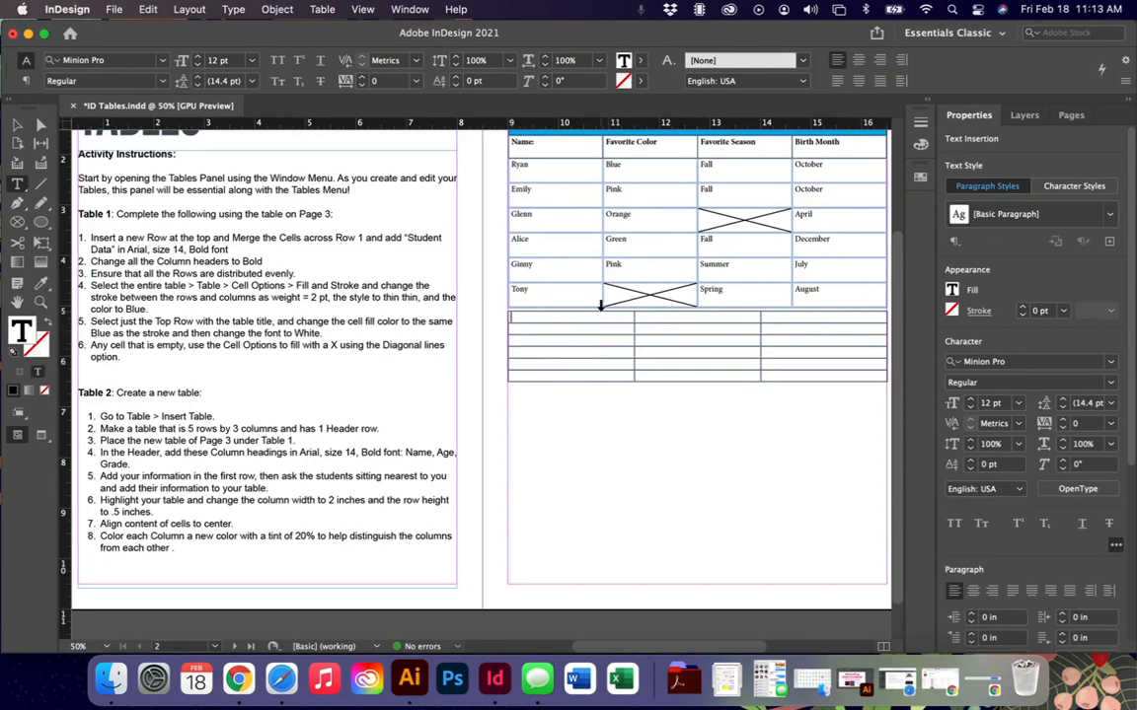
- Separate the inserted three-column table from Table 1 by adding blank space above it
{"action": "scroll", "coordinate": [581, 317], "scroll_direction": "right", "scroll_amount": 1}
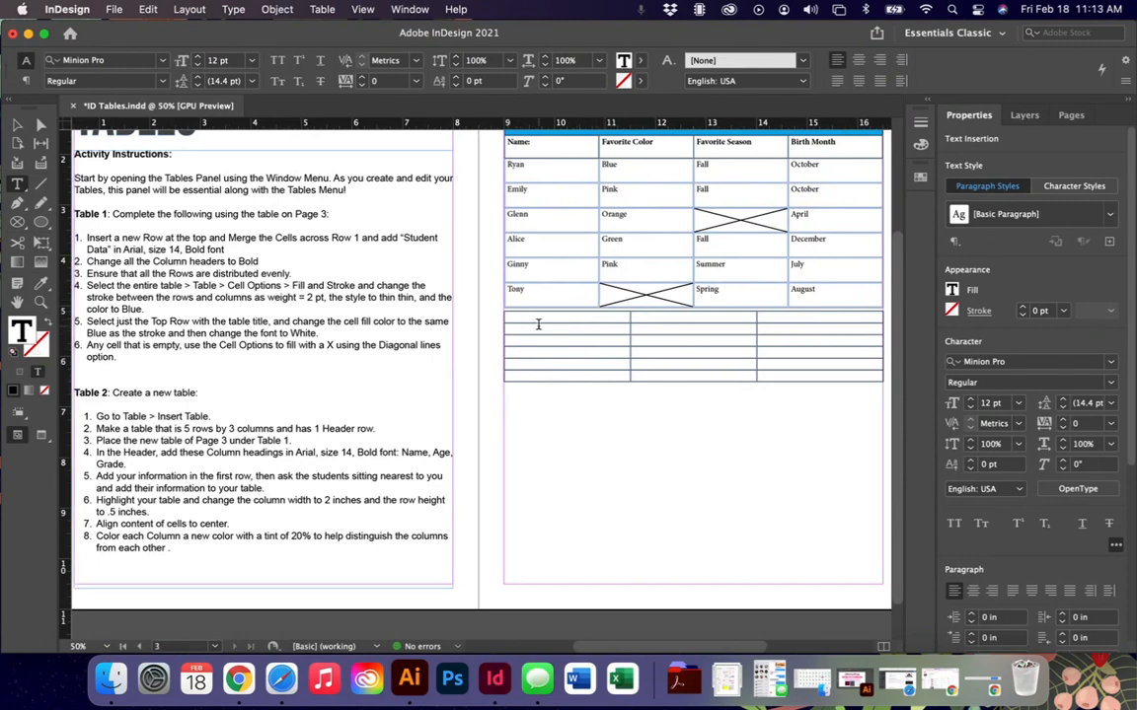
{"action": "left_click", "coordinate": [500, 311]}
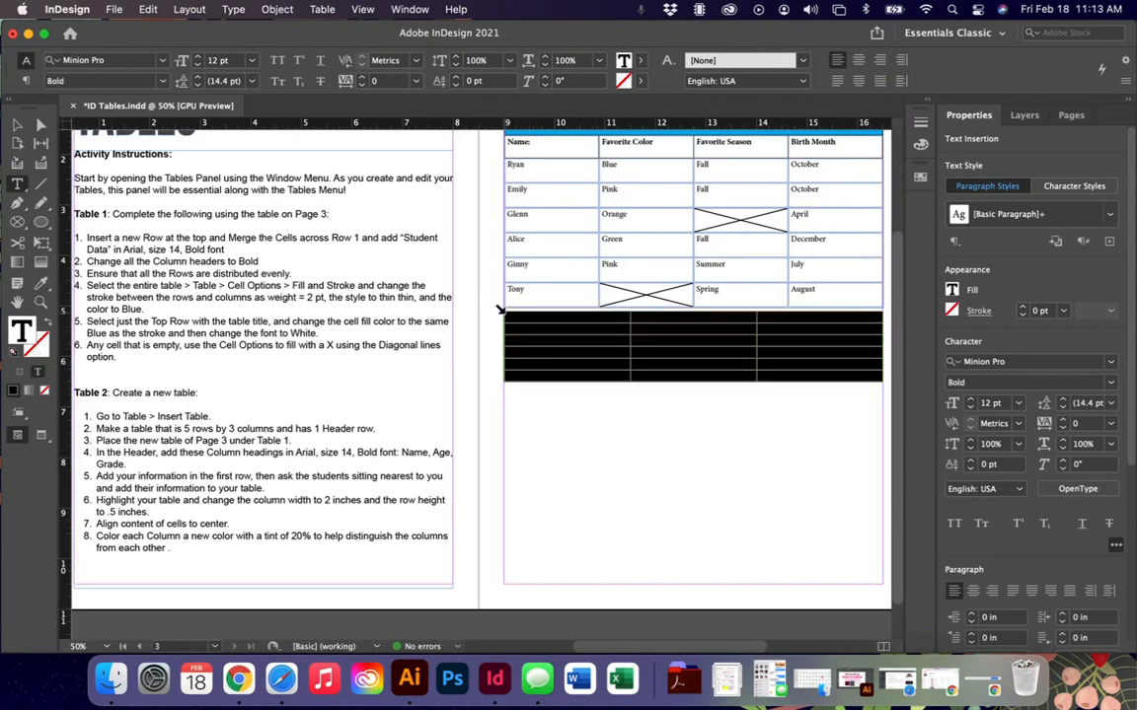
{"action": "left_click", "coordinate": [513, 309]}
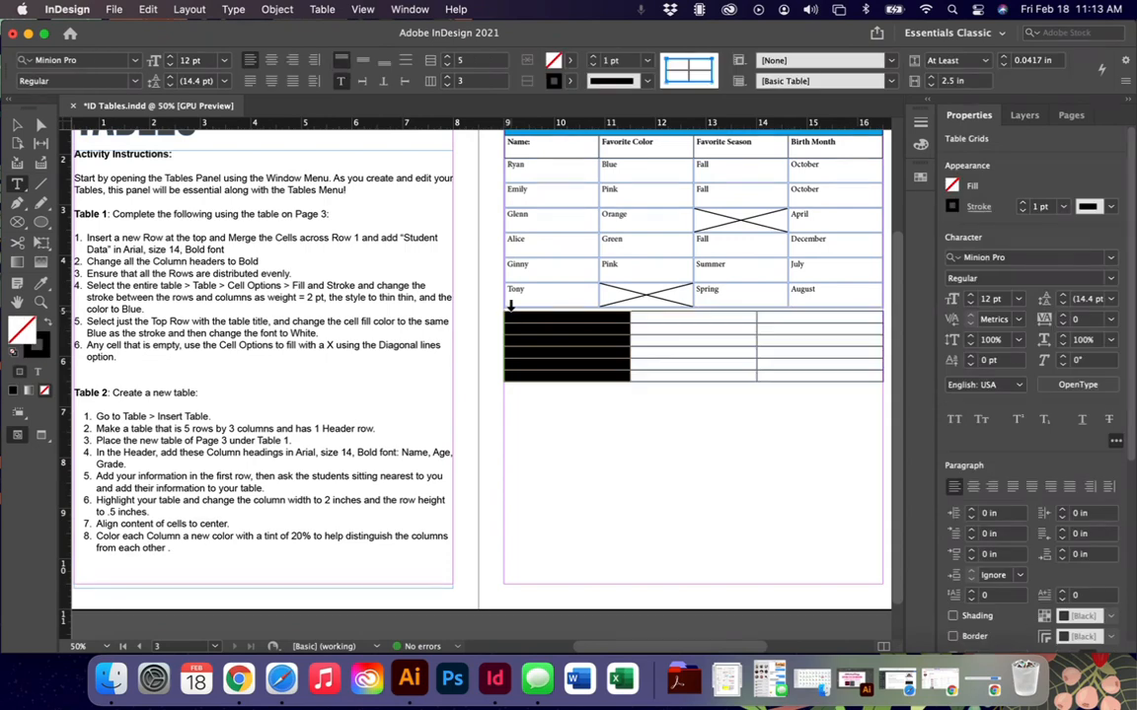
{"action": "left_click", "coordinate": [556, 405]}
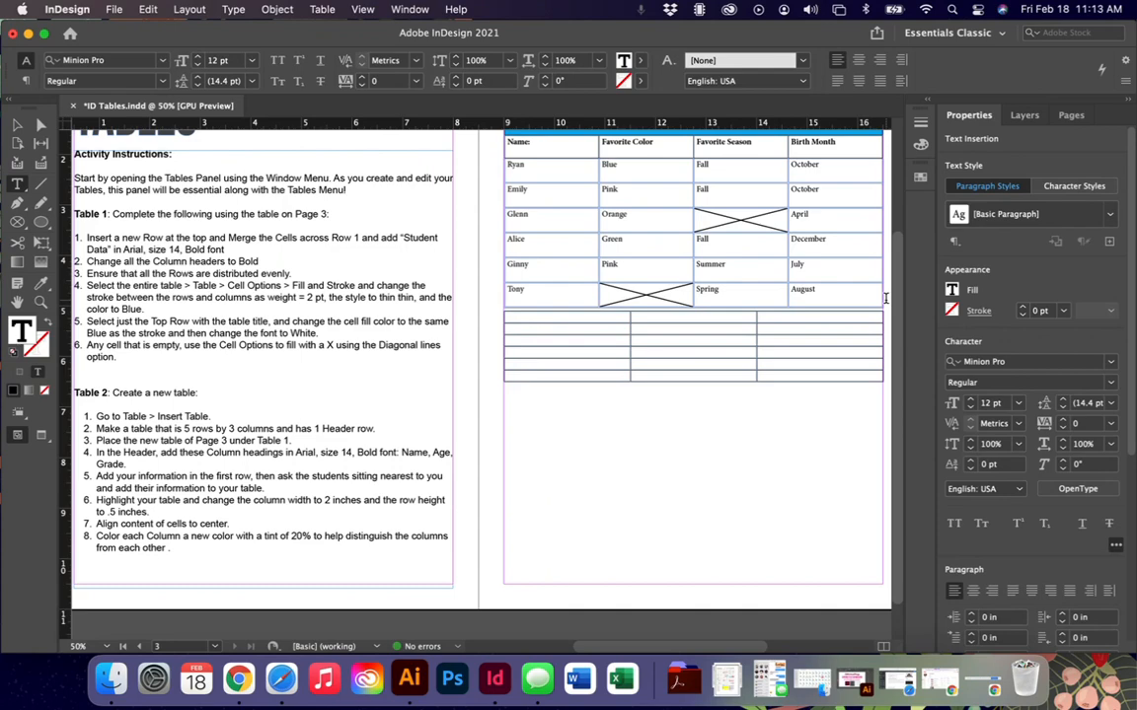
{"action": "key", "text": "Return"}
{"action": "key", "text": "Return"}
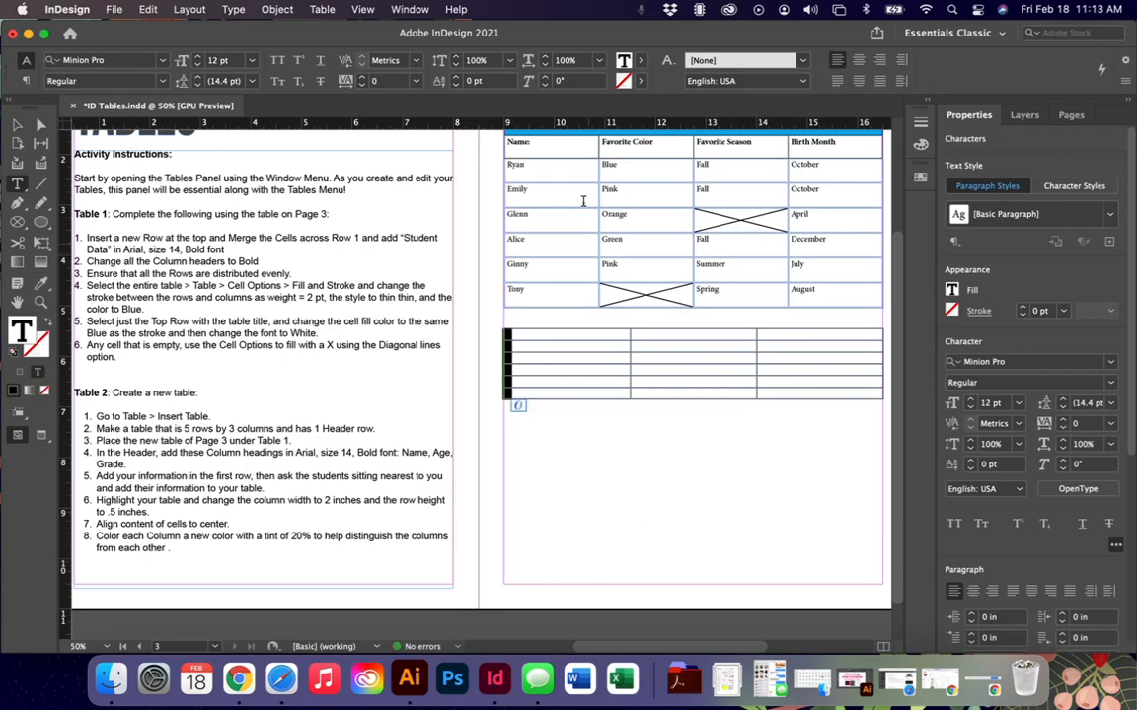
- Remove the inserted three-column table from below Table 1
{"action": "key", "text": "Escape"}
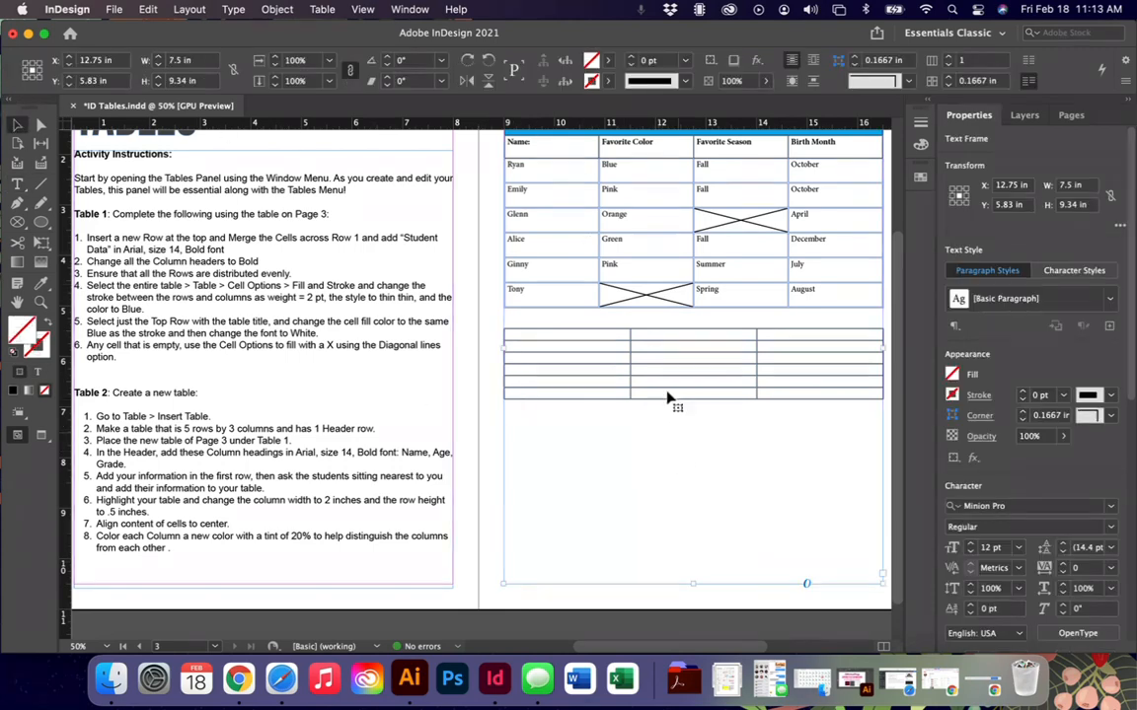
{"action": "scroll", "coordinate": [694, 593], "scroll_direction": "left", "scroll_amount": 1}
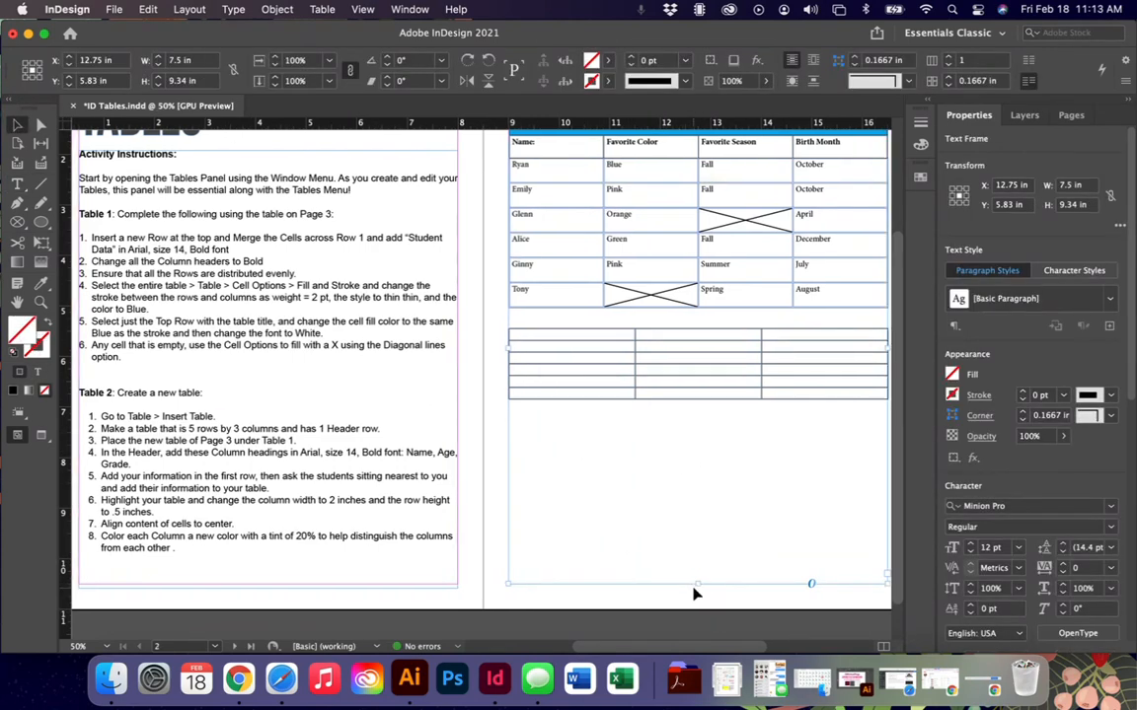
{"action": "key", "text": "Delete"}
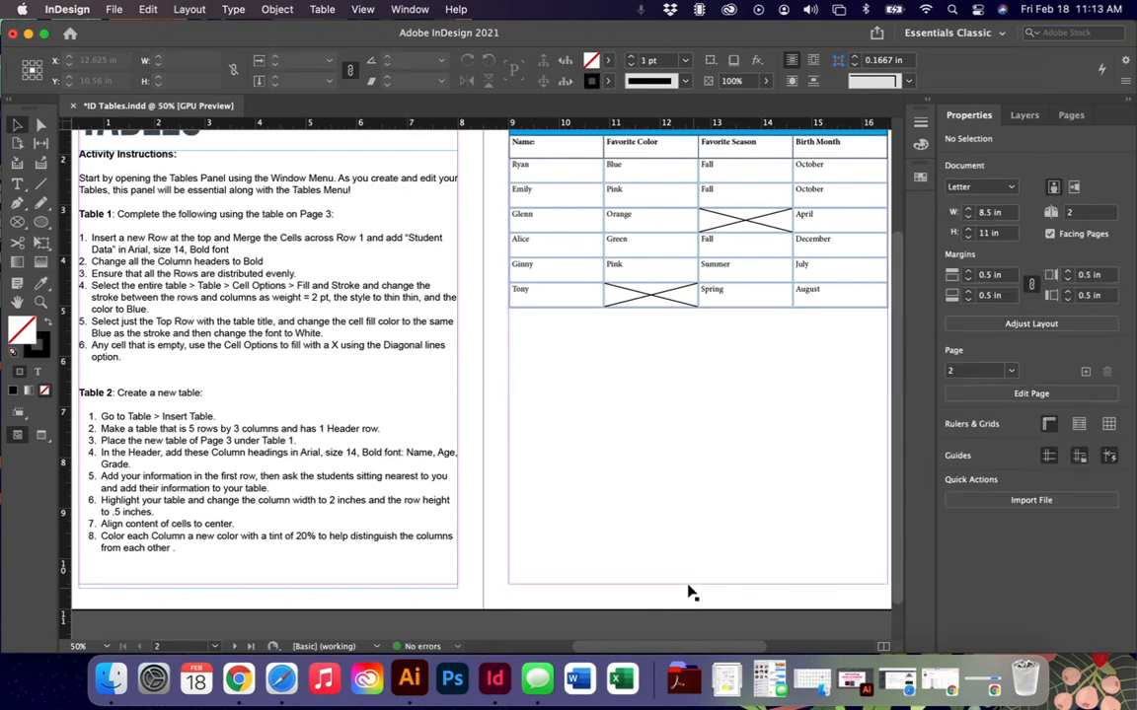
- Shorten Table 1's text frame to about 3.98 in high so it ends just below the table, and deselect it
{"action": "left_click", "coordinate": [674, 544]}
{"action": "left_click_drag", "start_coordinate": [697, 586], "coordinate": [632, 313]}
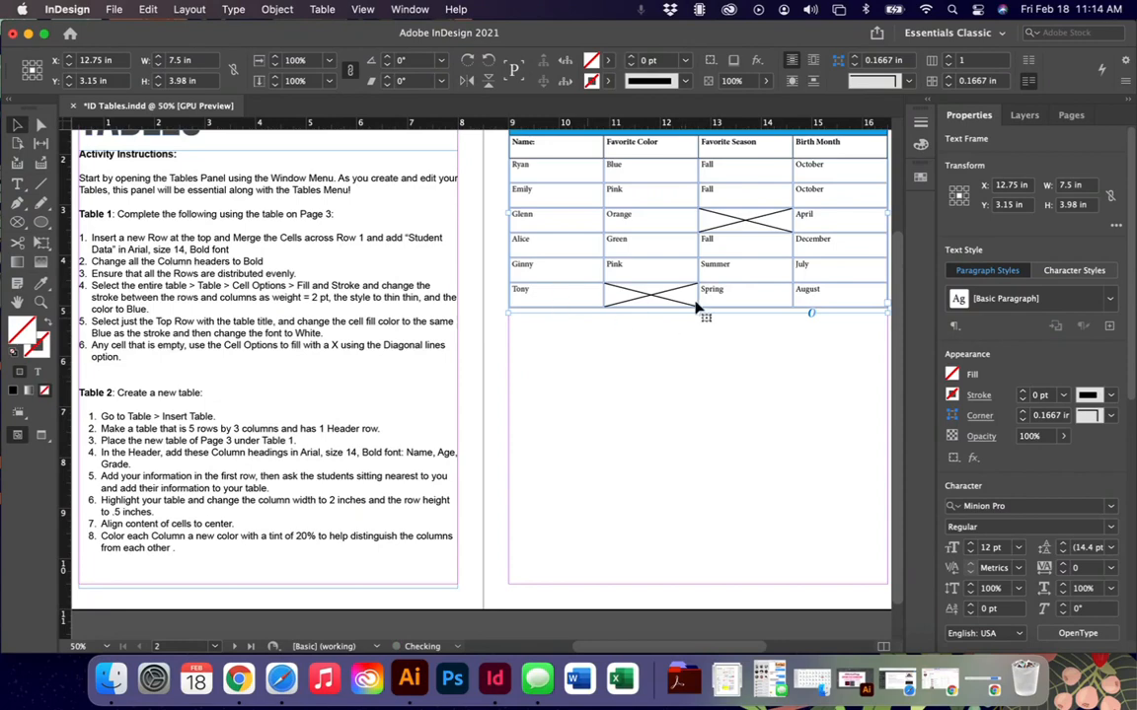
{"action": "left_click", "coordinate": [654, 376]}
- Create a table with 5 body rows, 3 columns and 1 header row, placed across the margin width in the blank area below Table 1
{"action": "left_click", "coordinate": [322, 9]}
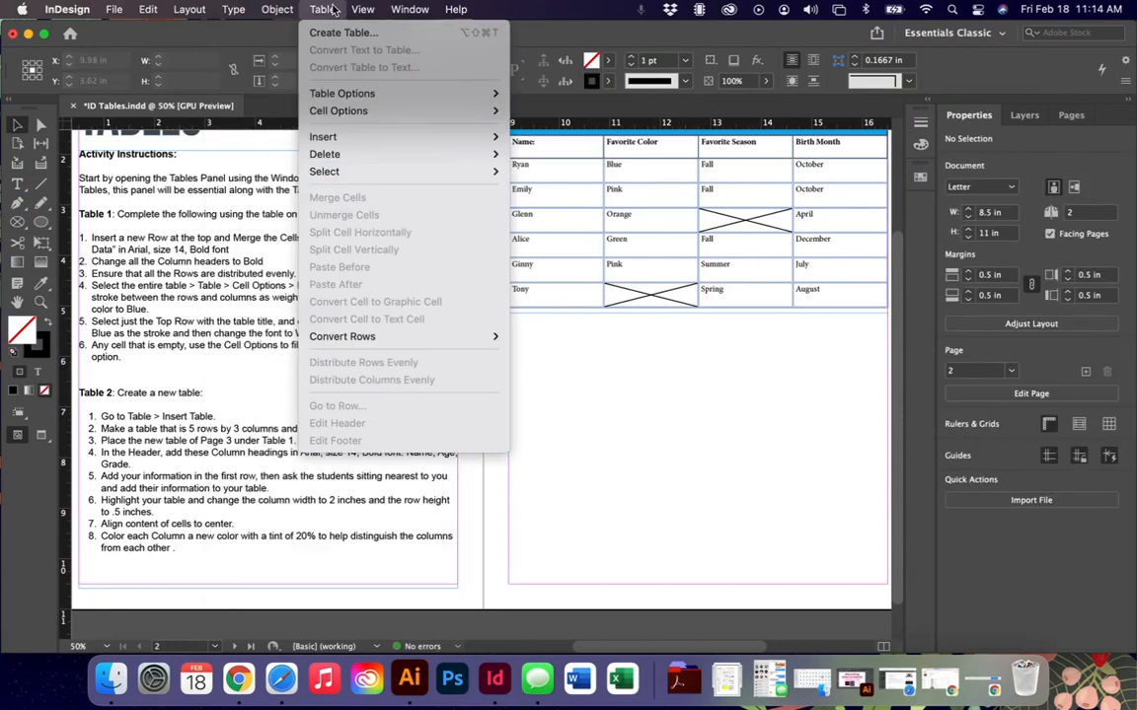
{"action": "left_click", "coordinate": [342, 30]}
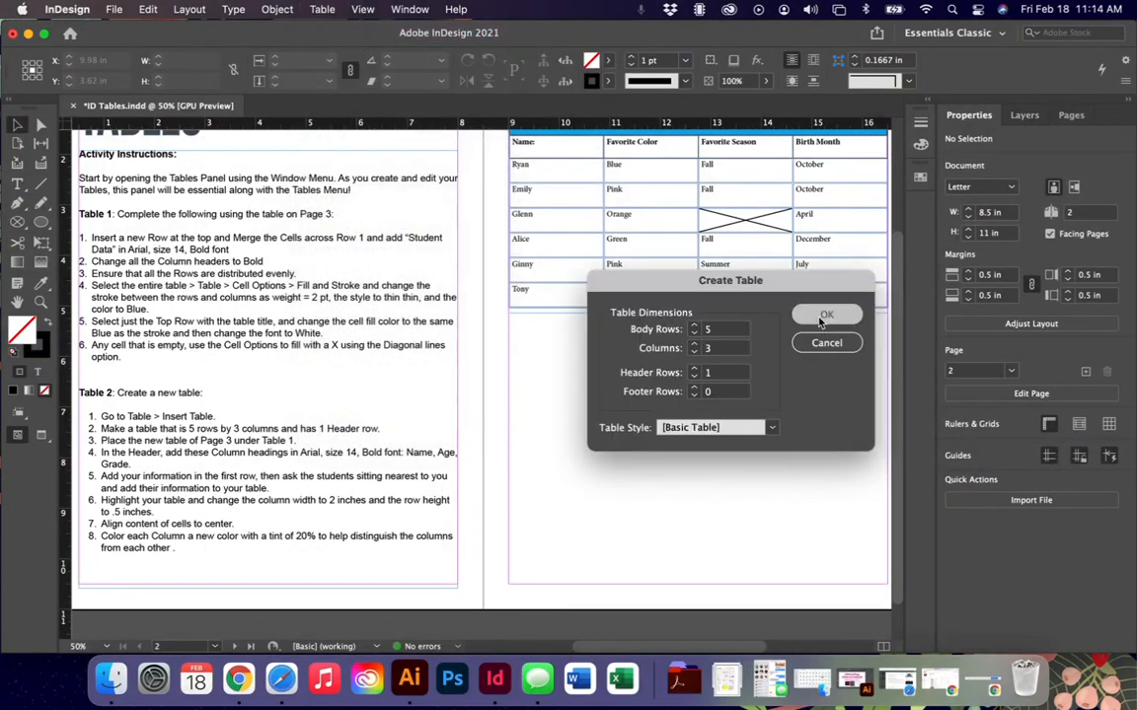
{"action": "left_click", "coordinate": [821, 314]}
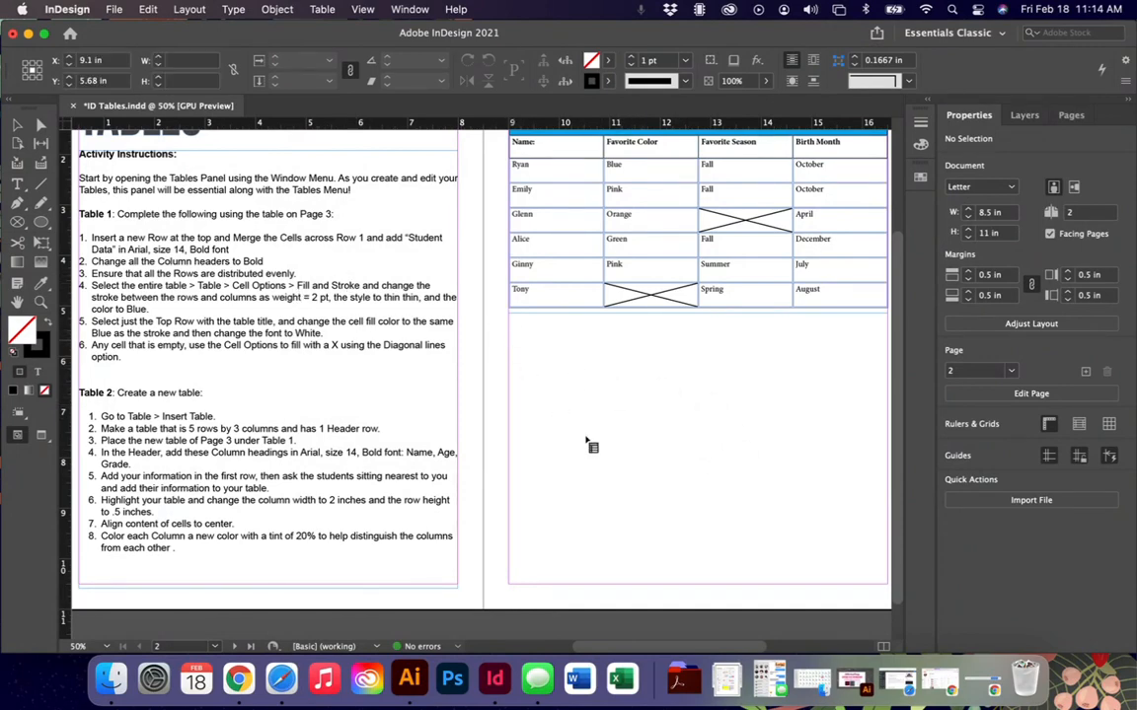
{"action": "left_click_drag", "start_coordinate": [510, 342], "coordinate": [886, 582]}
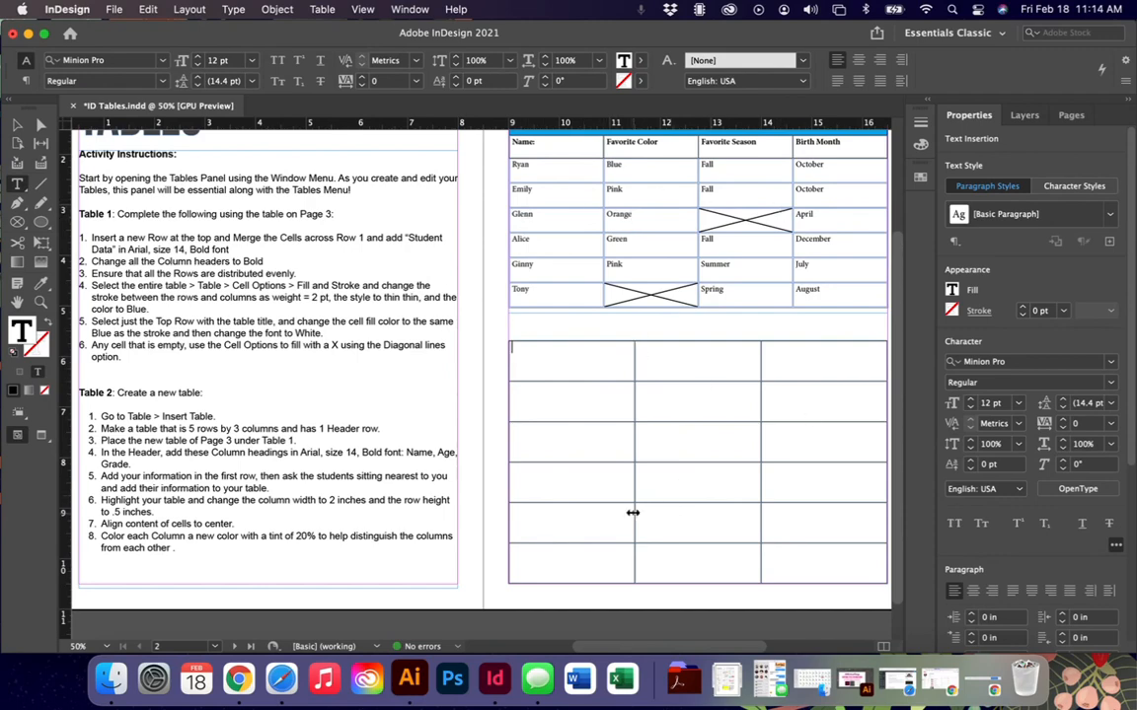
- Select the new table's five body rows and open the table settings beside them
{"action": "left_click_drag", "start_coordinate": [520, 343], "coordinate": [863, 362]}
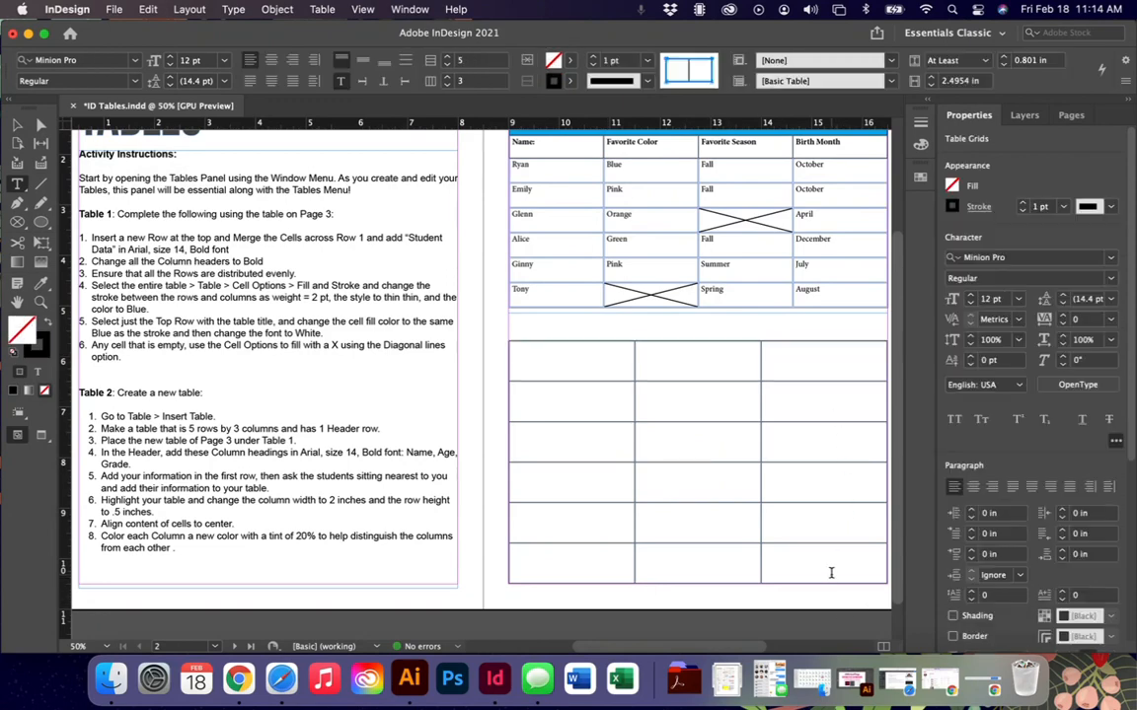
{"action": "left_click_drag", "start_coordinate": [830, 573], "coordinate": [550, 370]}
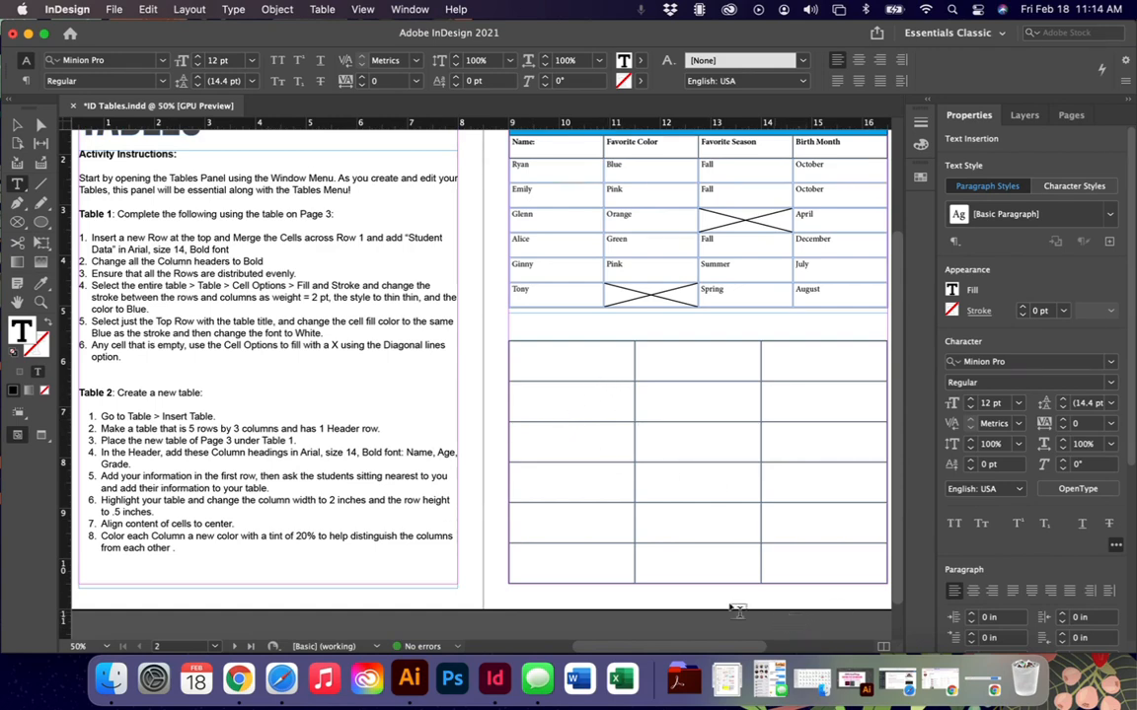
{"action": "scroll", "coordinate": [503, 456], "scroll_direction": "up", "scroll_amount": 1}
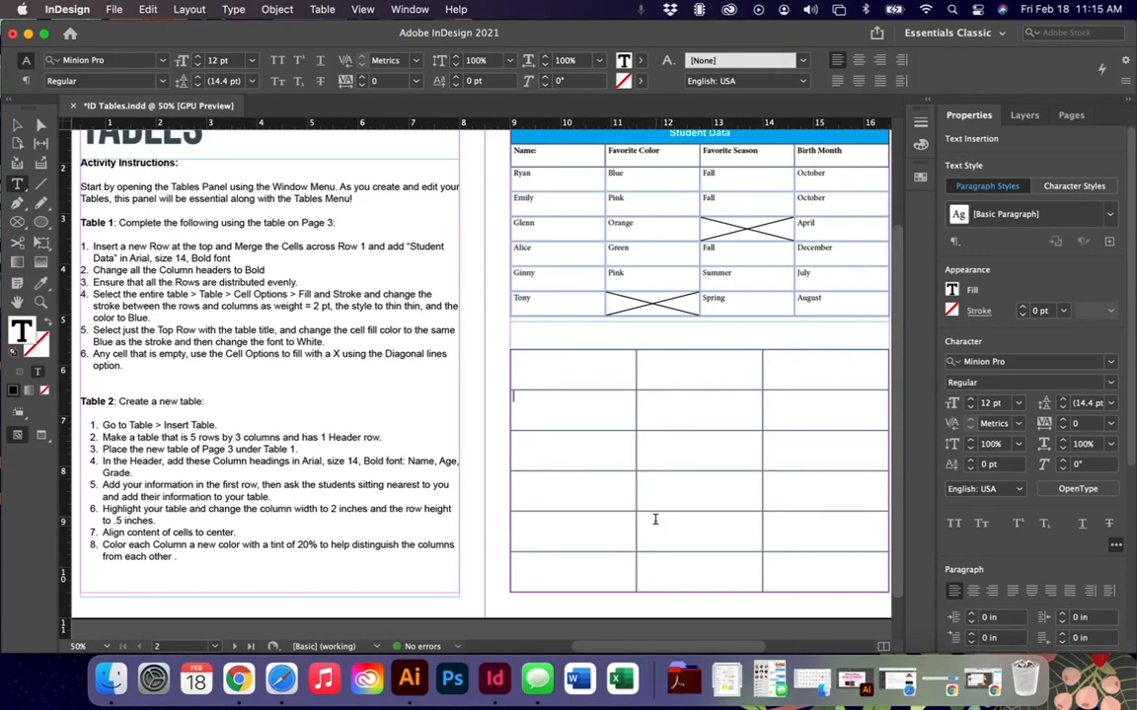
{"action": "left_click_drag", "start_coordinate": [533, 403], "coordinate": [822, 563]}
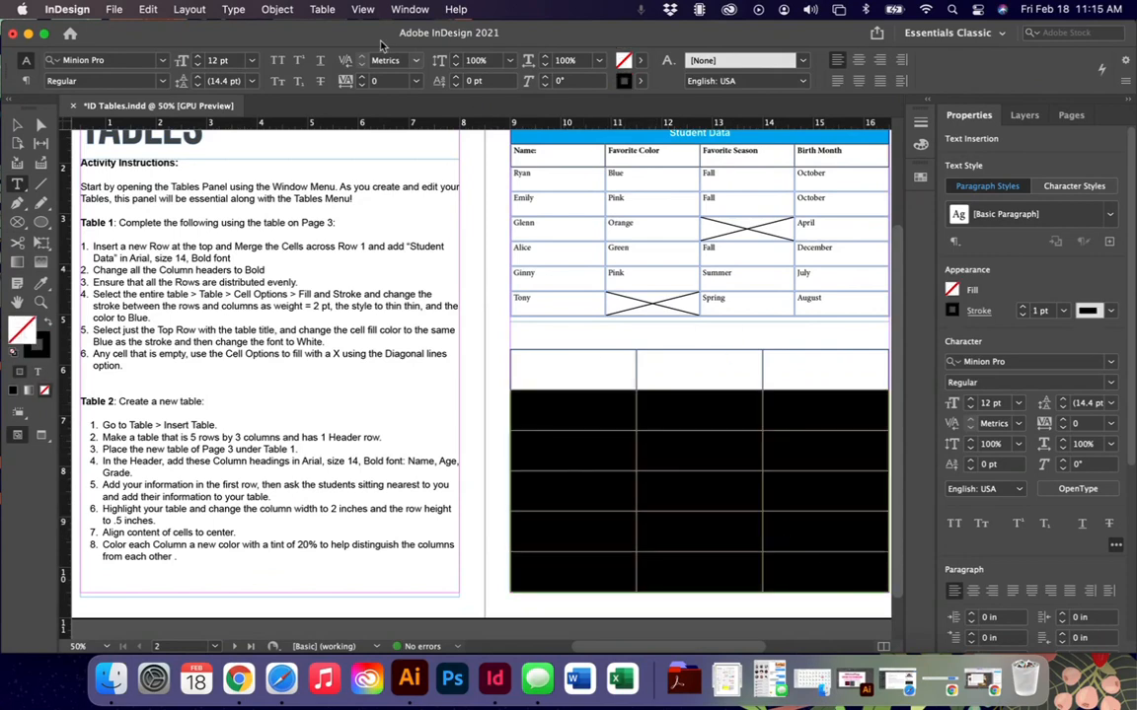
{"action": "left_click", "coordinate": [410, 9]}
{"action": "mouse_move", "coordinate": [400, 462]}
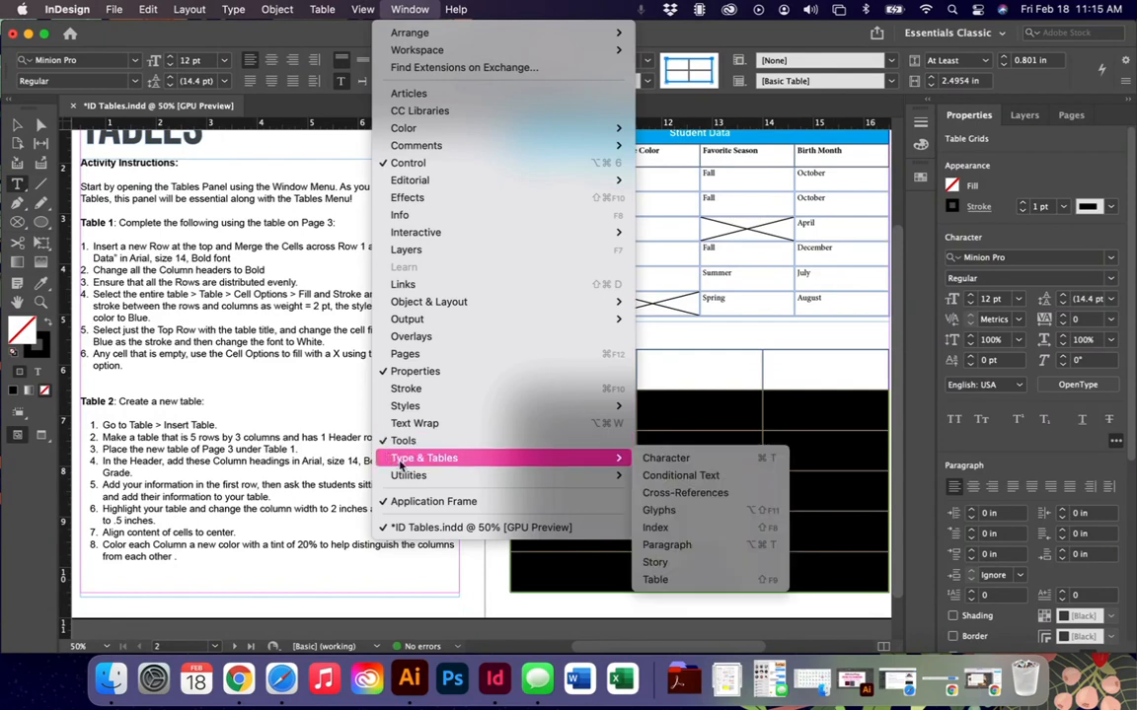
{"action": "left_click", "coordinate": [676, 580]}
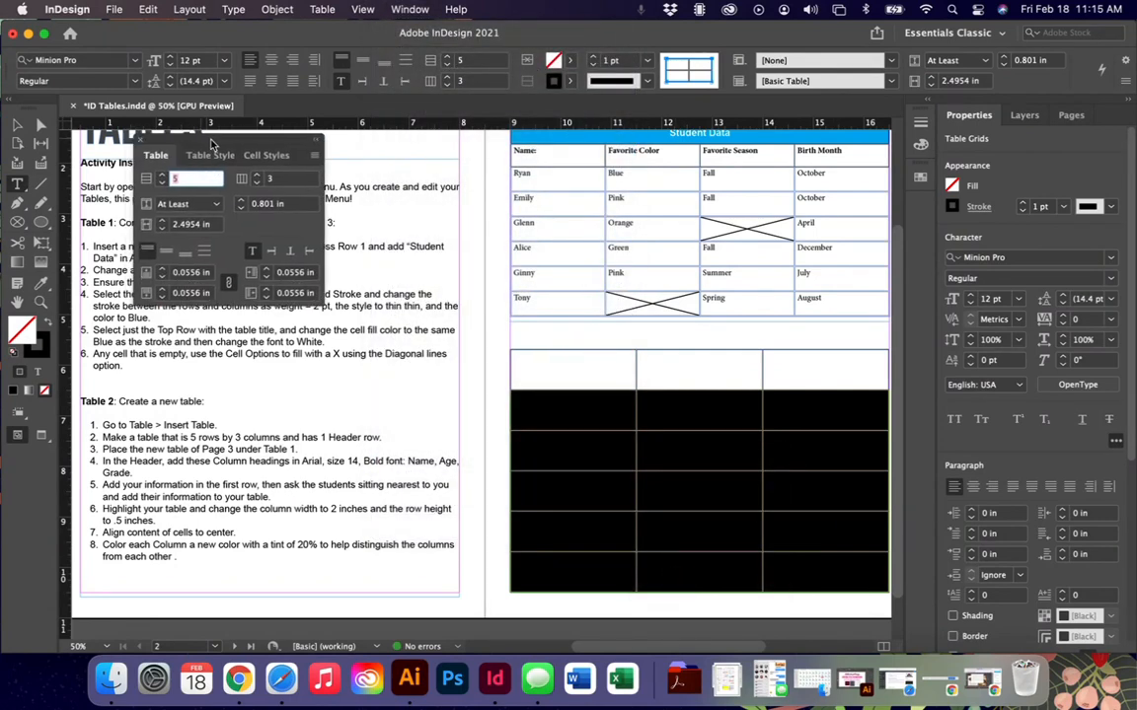
{"action": "left_click_drag", "start_coordinate": [212, 145], "coordinate": [438, 180]}
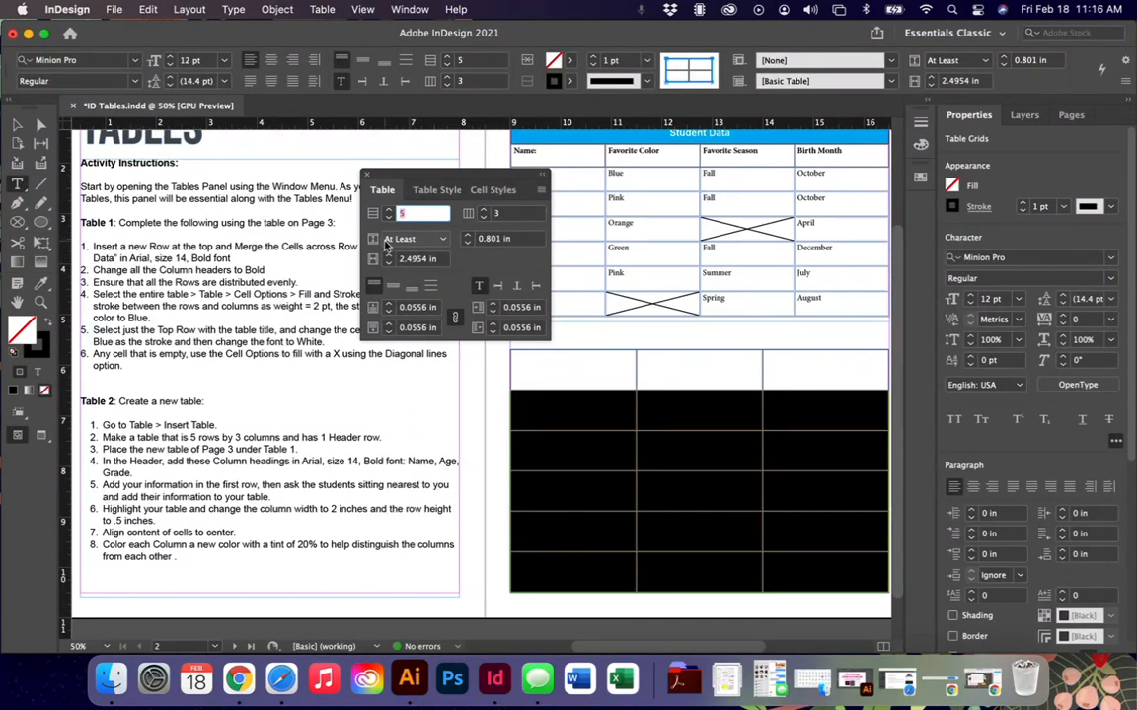
- Set the selected body rows to a height of 0.5 in and the columns to a width of 2 in
{"action": "left_click", "coordinate": [515, 240]}
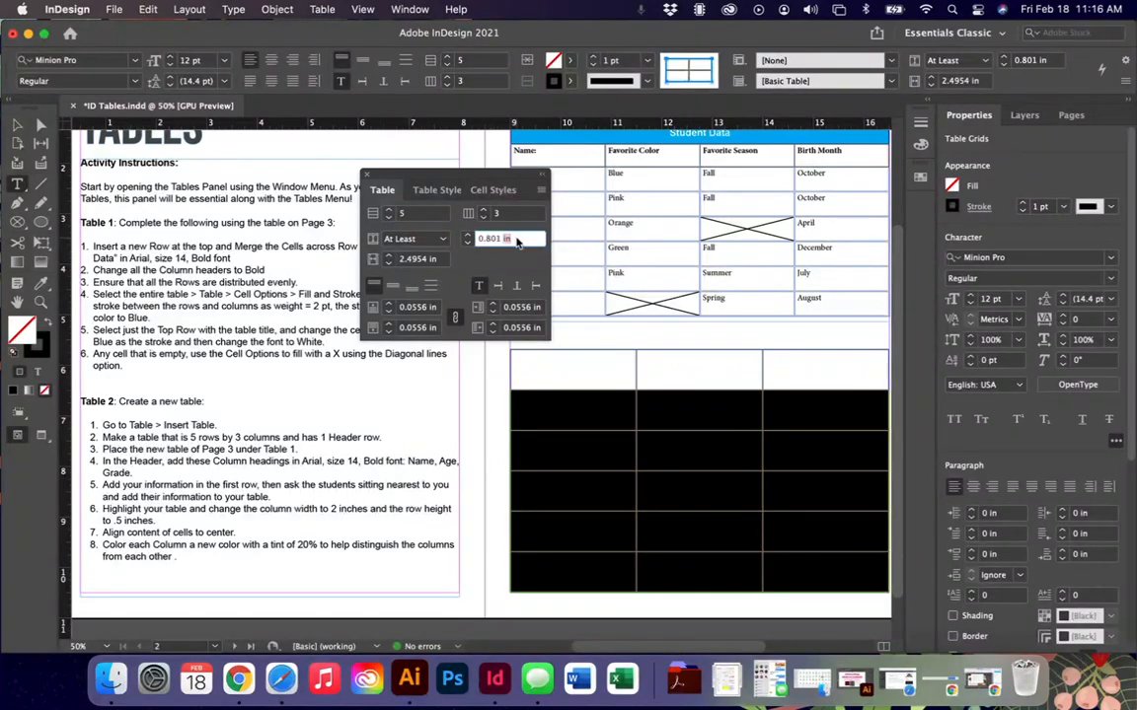
{"action": "left_click", "coordinate": [515, 239]}
{"action": "type", "text": ".5"}
{"action": "left_click", "coordinate": [431, 260]}
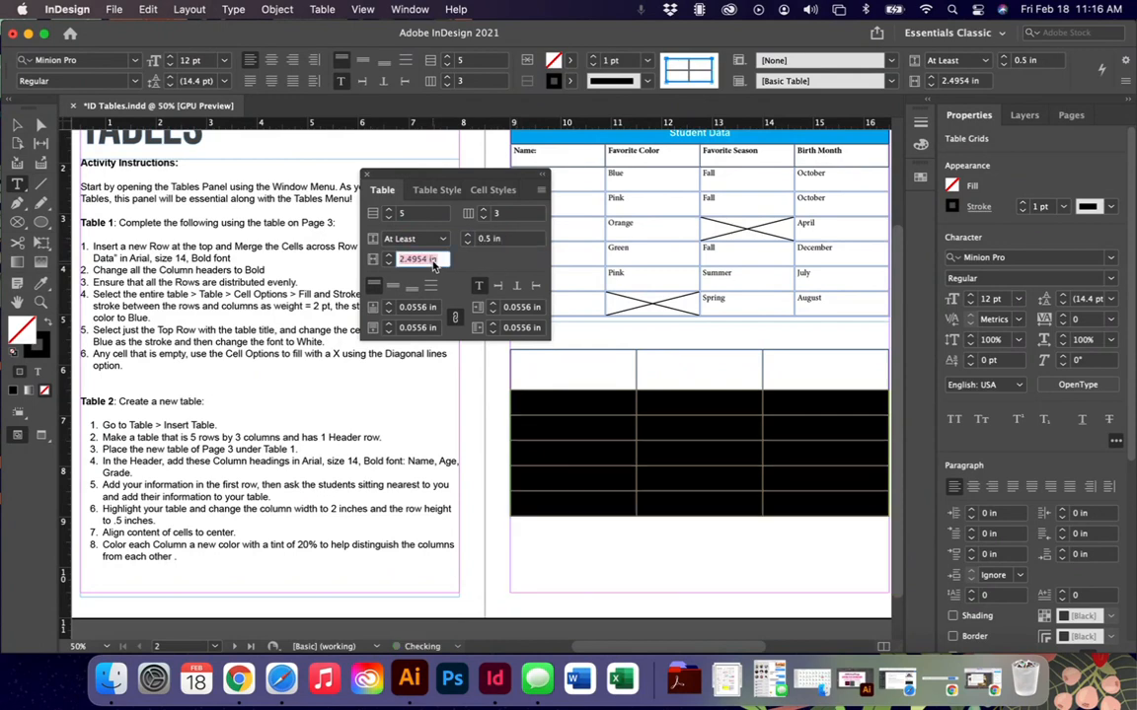
{"action": "type", "text": "2"}
{"action": "key", "text": "Tab"}
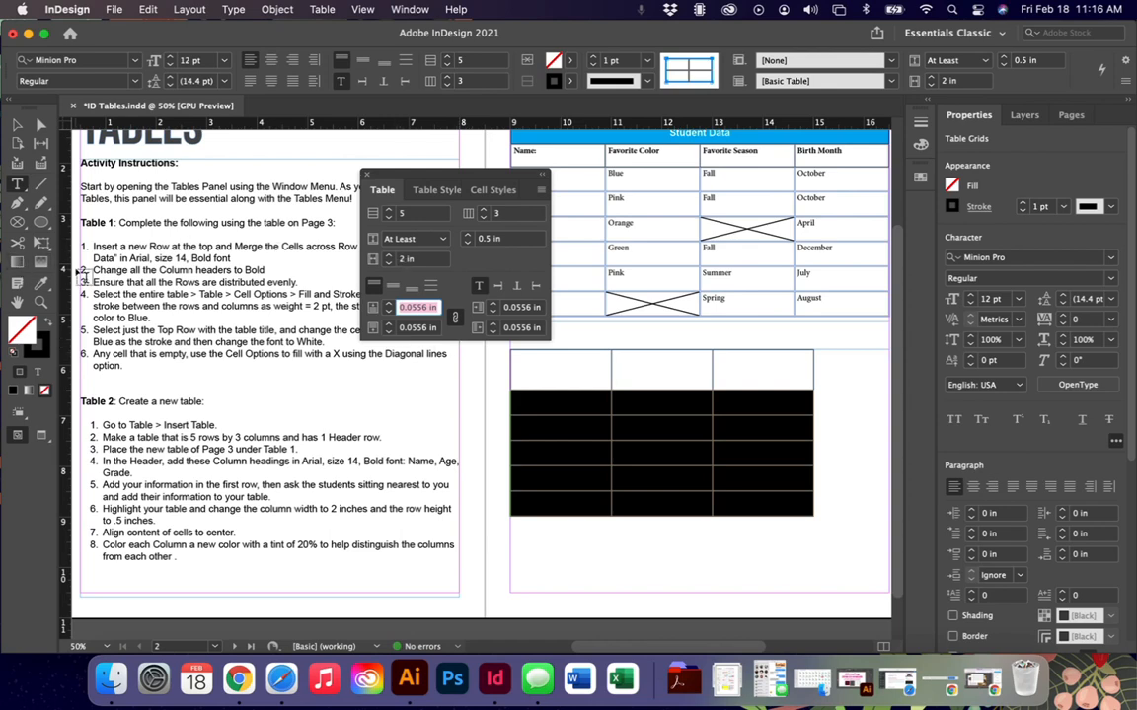
- Switch the vertical and horizontal ruler units to pixels
{"action": "right_click", "coordinate": [64, 285]}
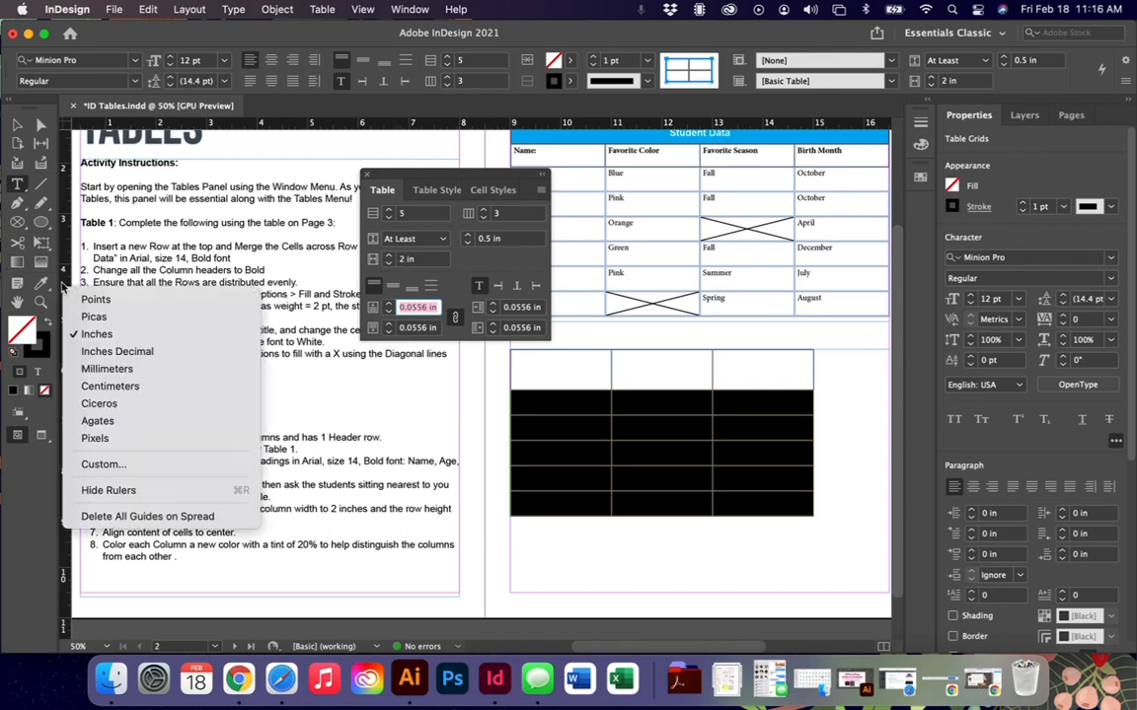
{"action": "left_click", "coordinate": [71, 440]}
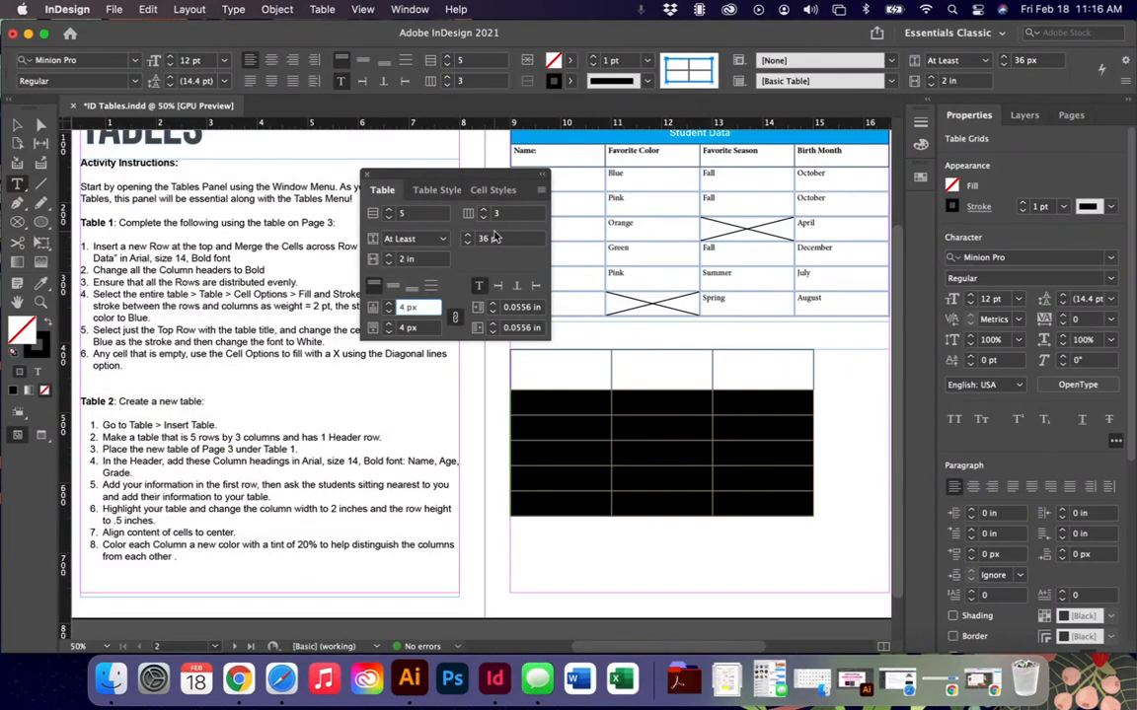
{"action": "right_click", "coordinate": [482, 119]}
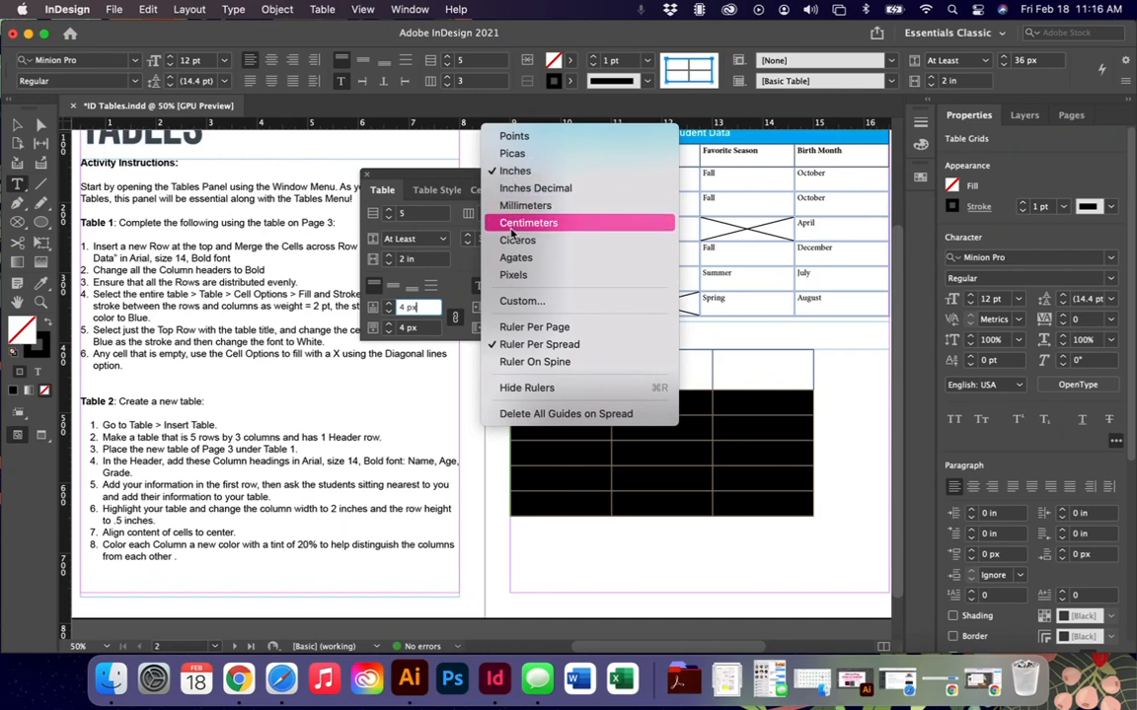
{"action": "left_click", "coordinate": [513, 278]}
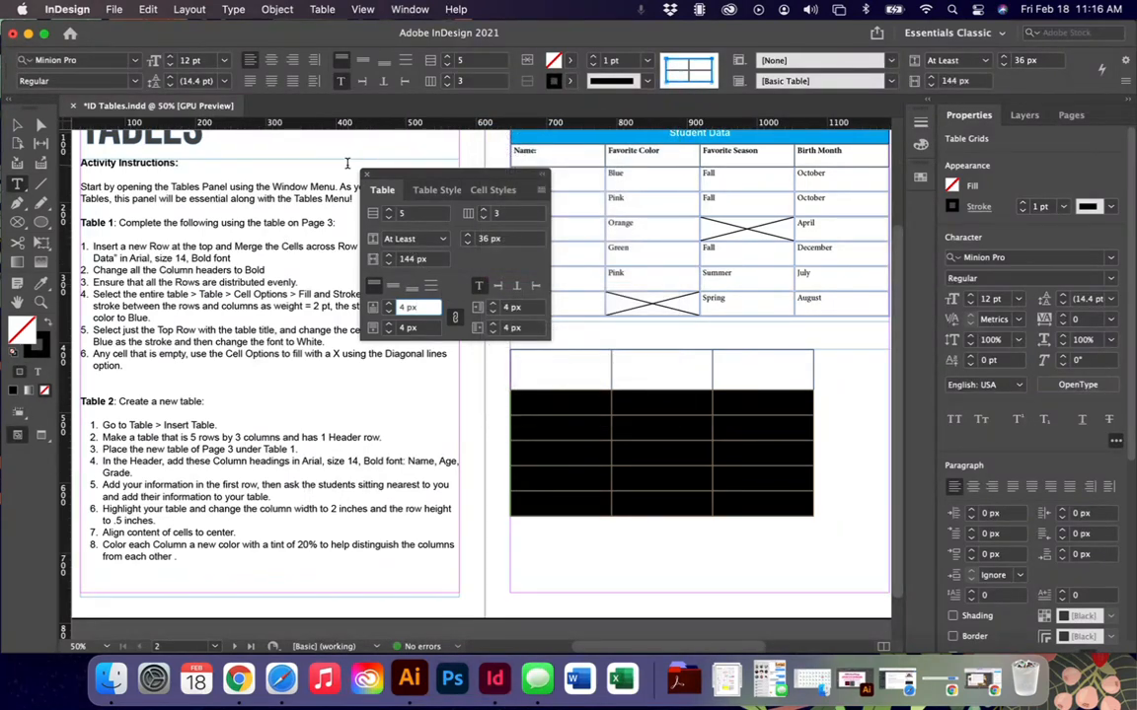
- Switch the horizontal and vertical ruler units to points
{"action": "right_click", "coordinate": [367, 122]}
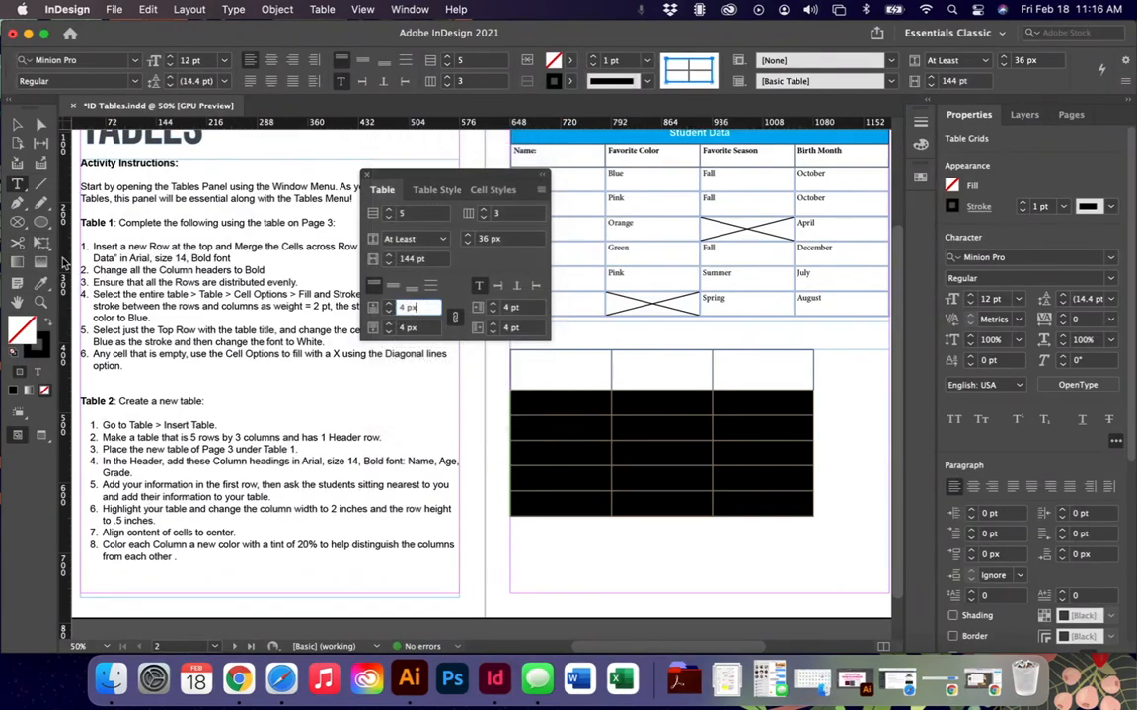
{"action": "right_click", "coordinate": [63, 262]}
{"action": "left_click", "coordinate": [111, 278]}
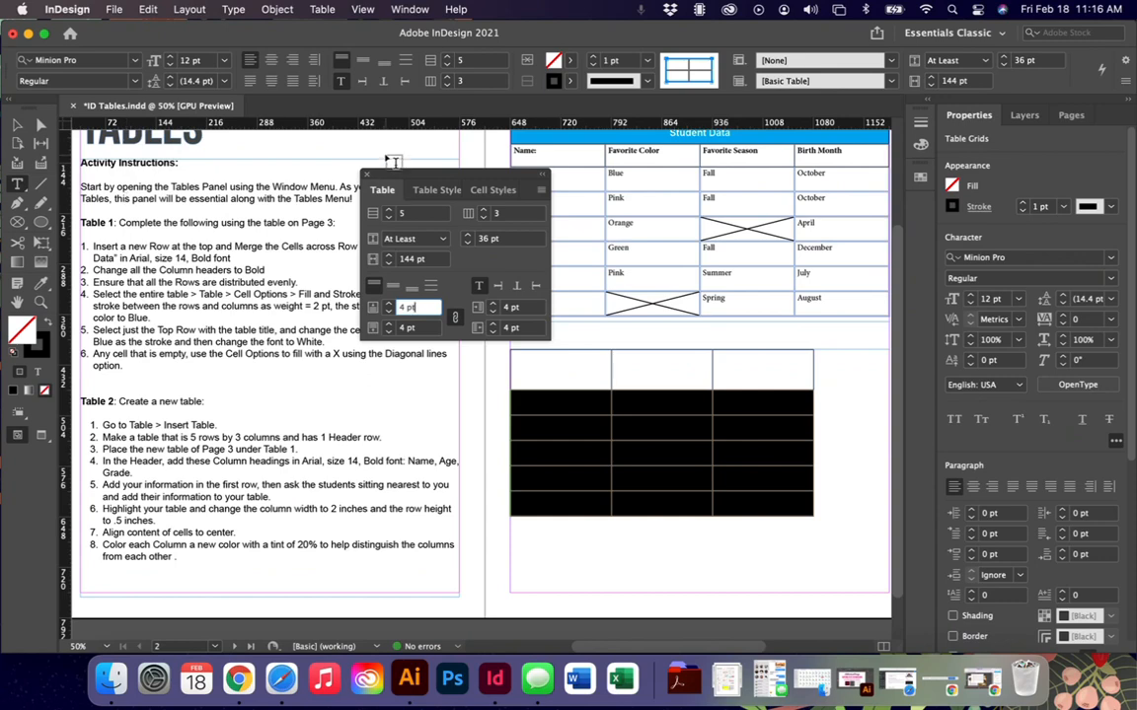
- Return the horizontal and vertical ruler units to inches
{"action": "right_click", "coordinate": [372, 117]}
{"action": "right_click", "coordinate": [330, 120]}
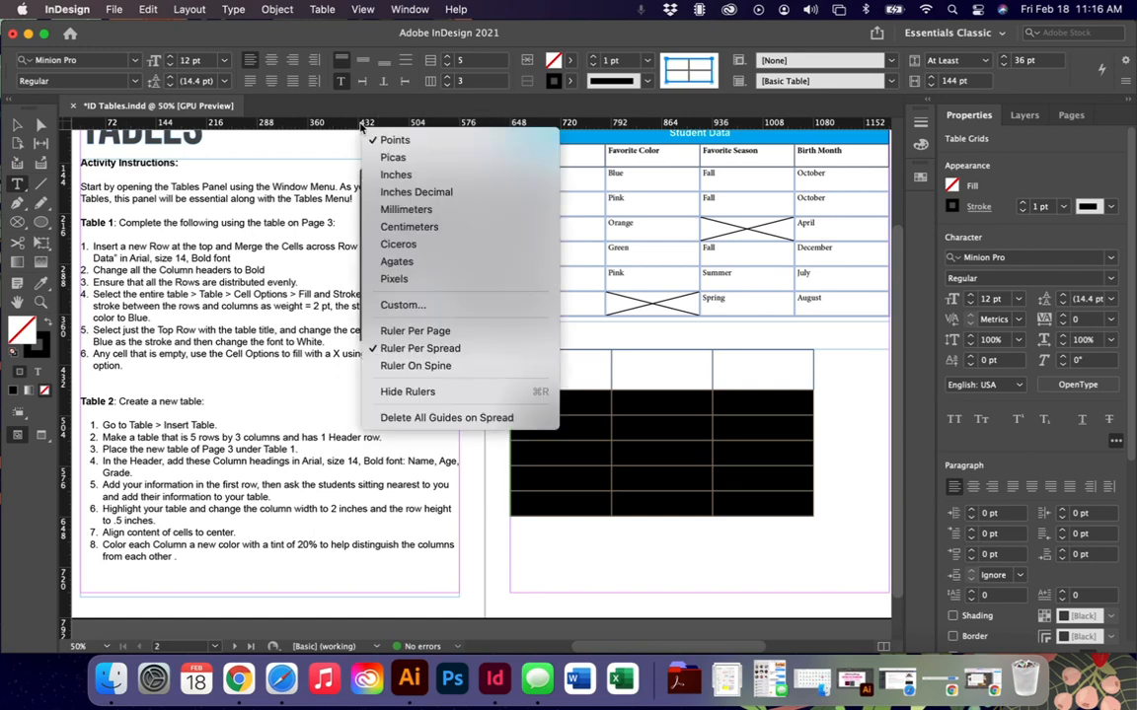
{"action": "left_click", "coordinate": [383, 174]}
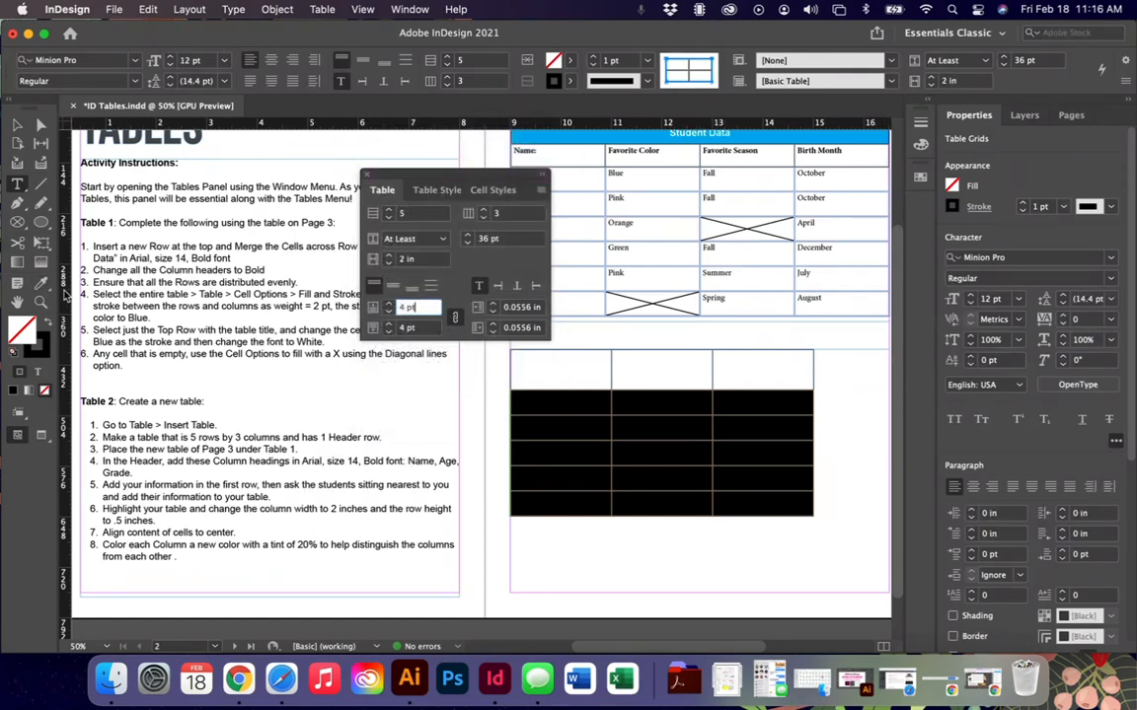
{"action": "right_click", "coordinate": [61, 296]}
{"action": "left_click", "coordinate": [99, 341]}
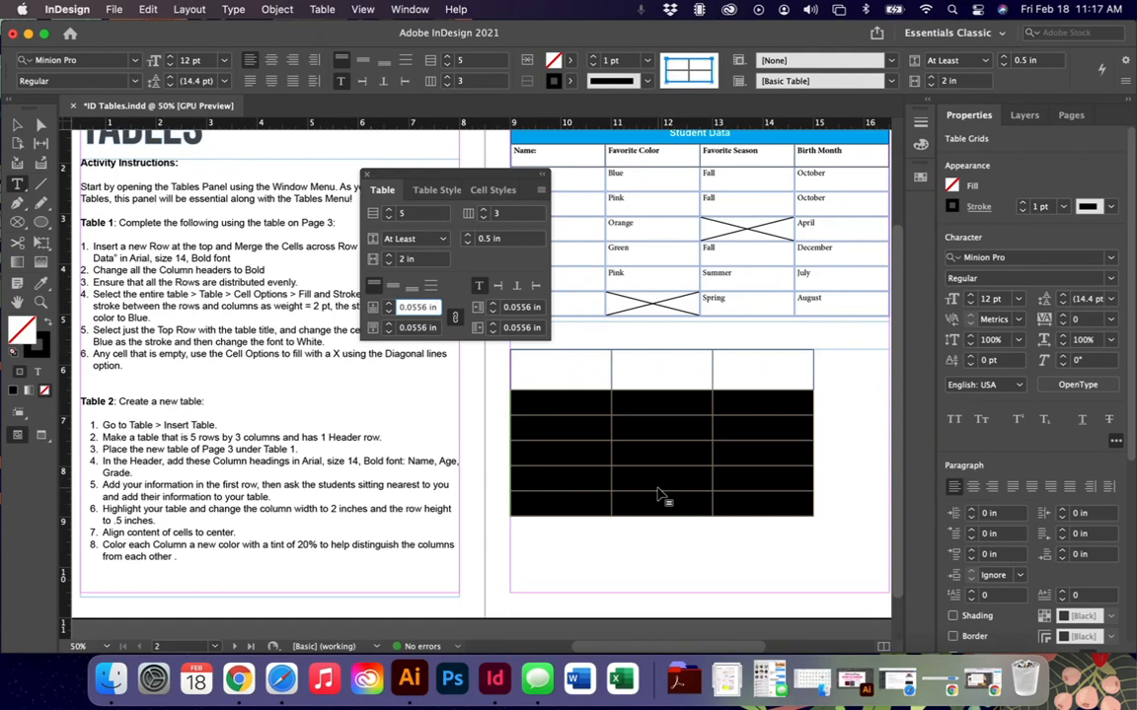
- Center the contents of the new table's body cells both vertically and horizontally, and clear the selection
{"action": "left_click", "coordinate": [392, 292]}
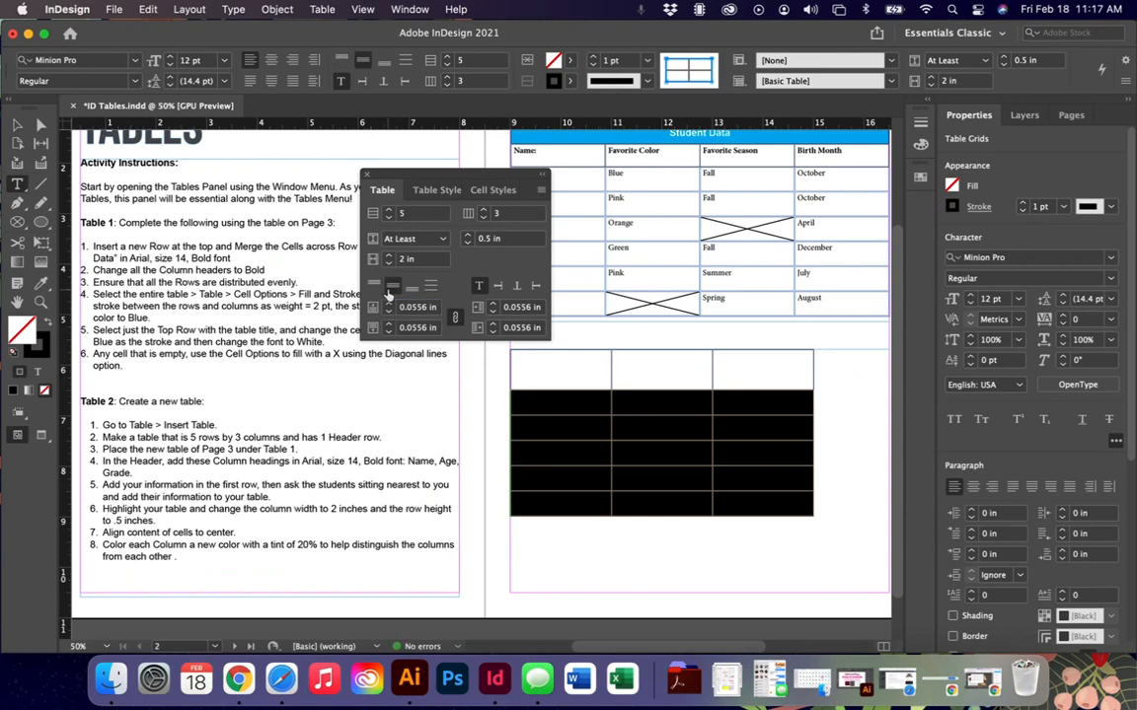
{"action": "left_click", "coordinate": [271, 60]}
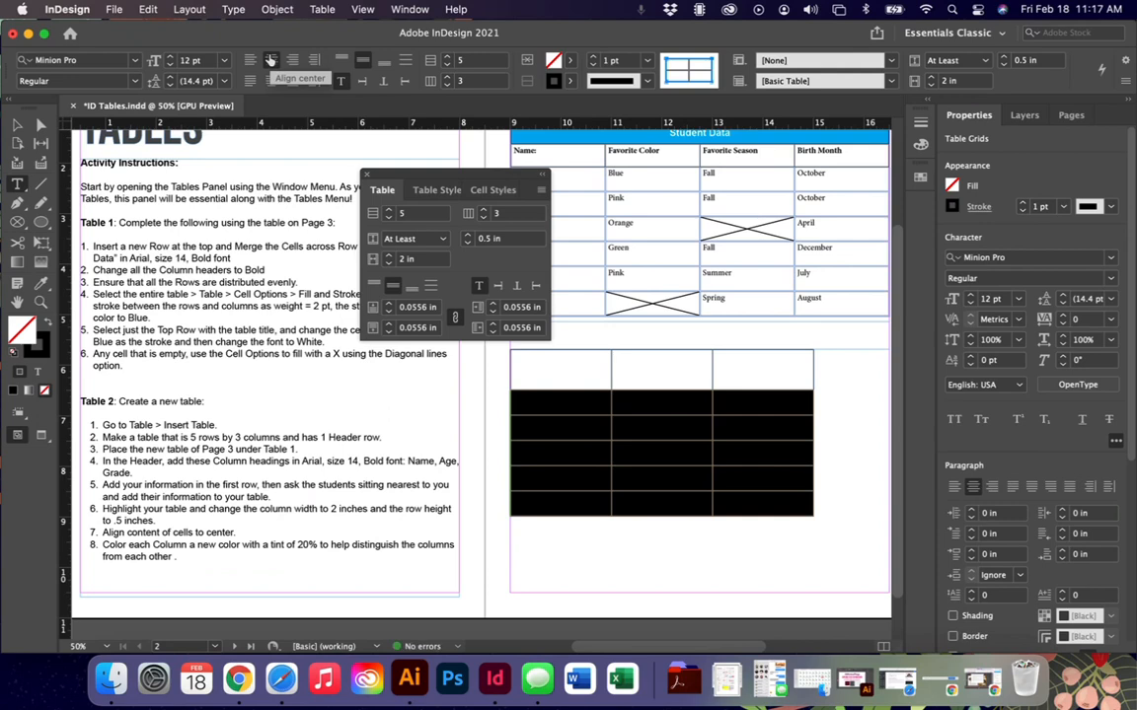
{"action": "left_click", "coordinate": [564, 395]}
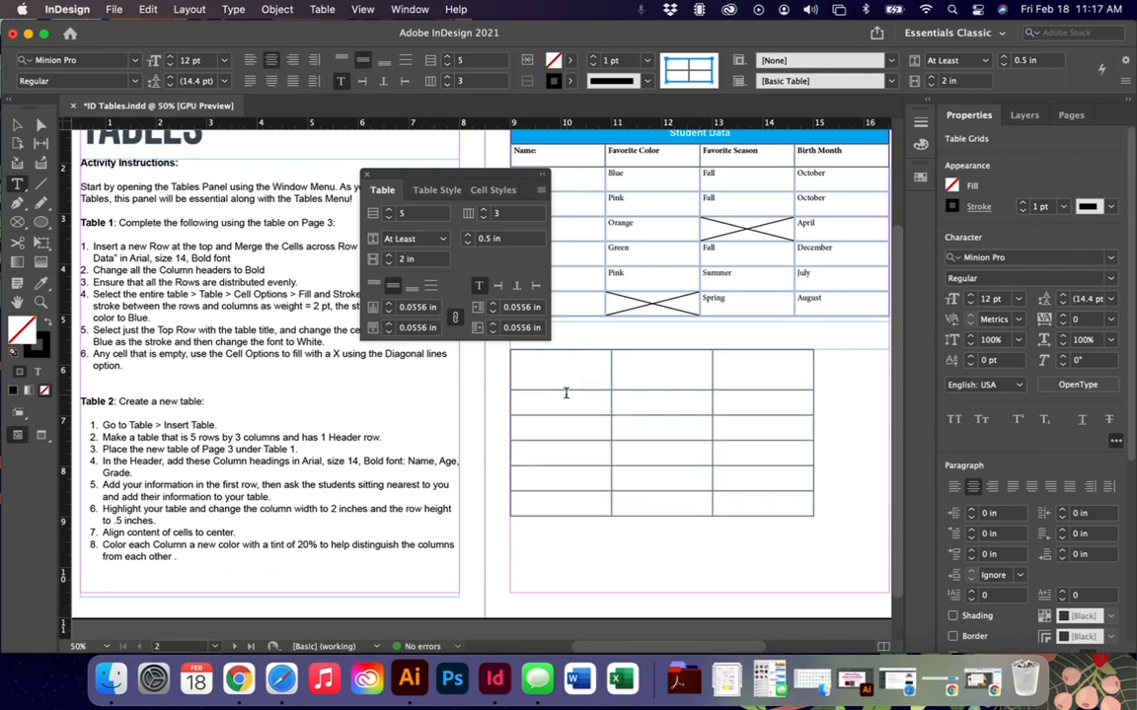
- Fill the first column's body cells in the new table with magenta (C=0 M=100 Y=0 K=0) at a 20% tint
{"action": "left_click_drag", "start_coordinate": [567, 359], "coordinate": [582, 399]}
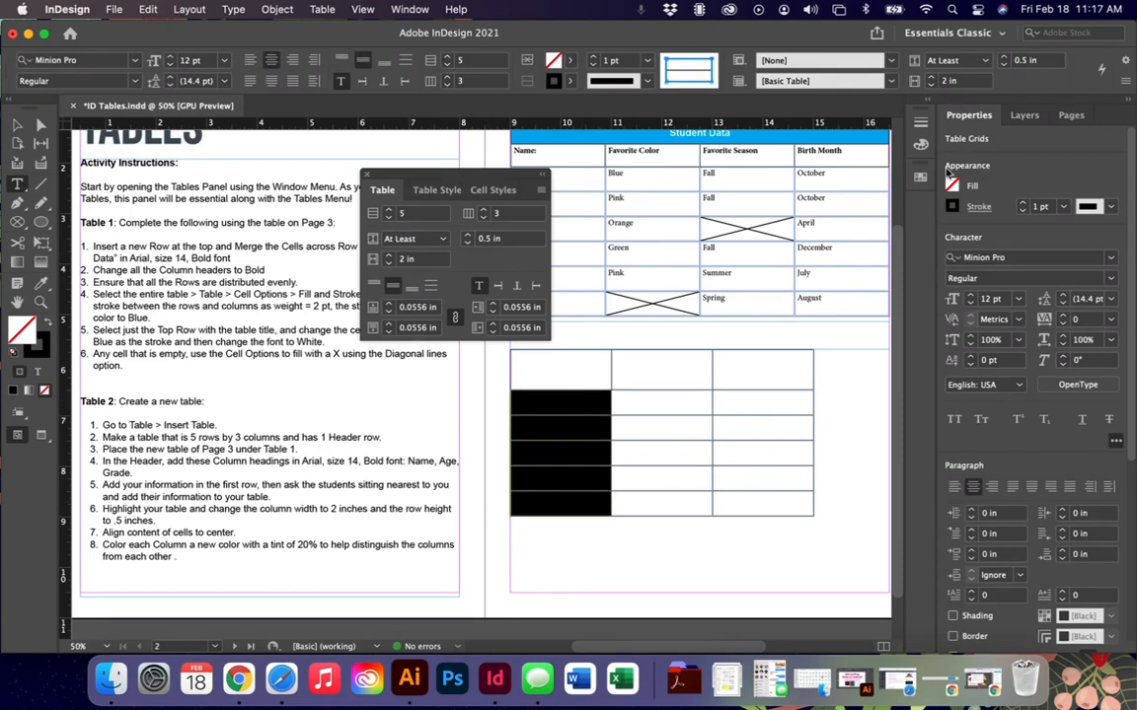
{"action": "left_click", "coordinate": [553, 60]}
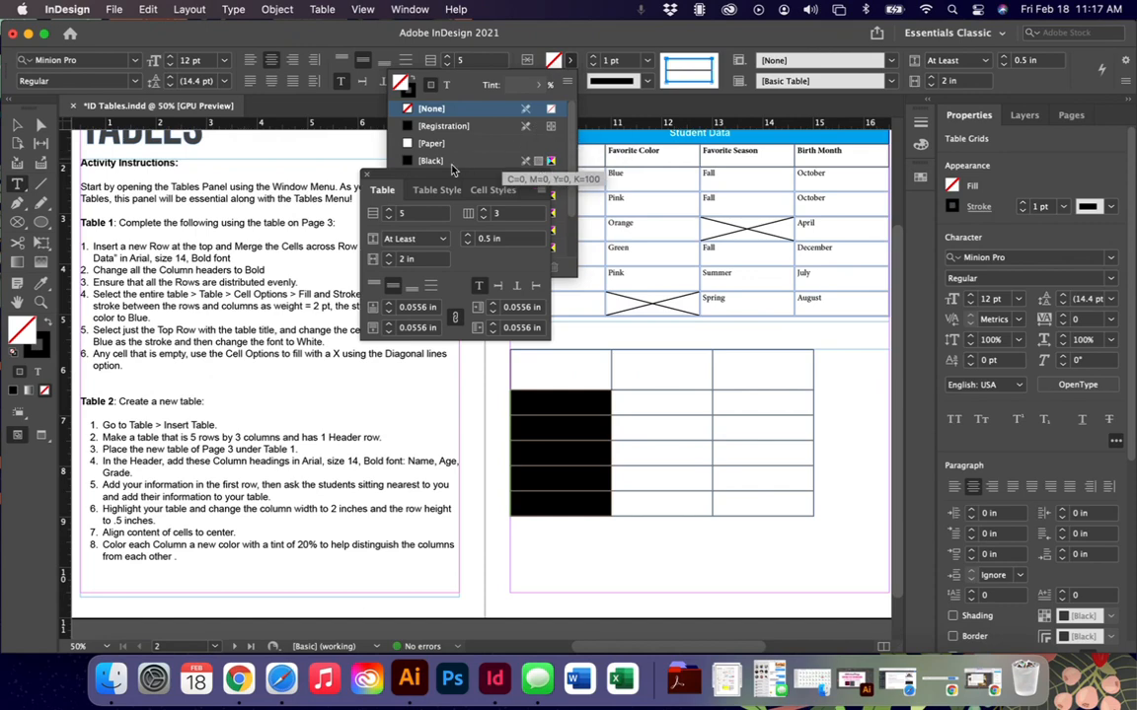
{"action": "left_click_drag", "start_coordinate": [434, 176], "coordinate": [231, 222]}
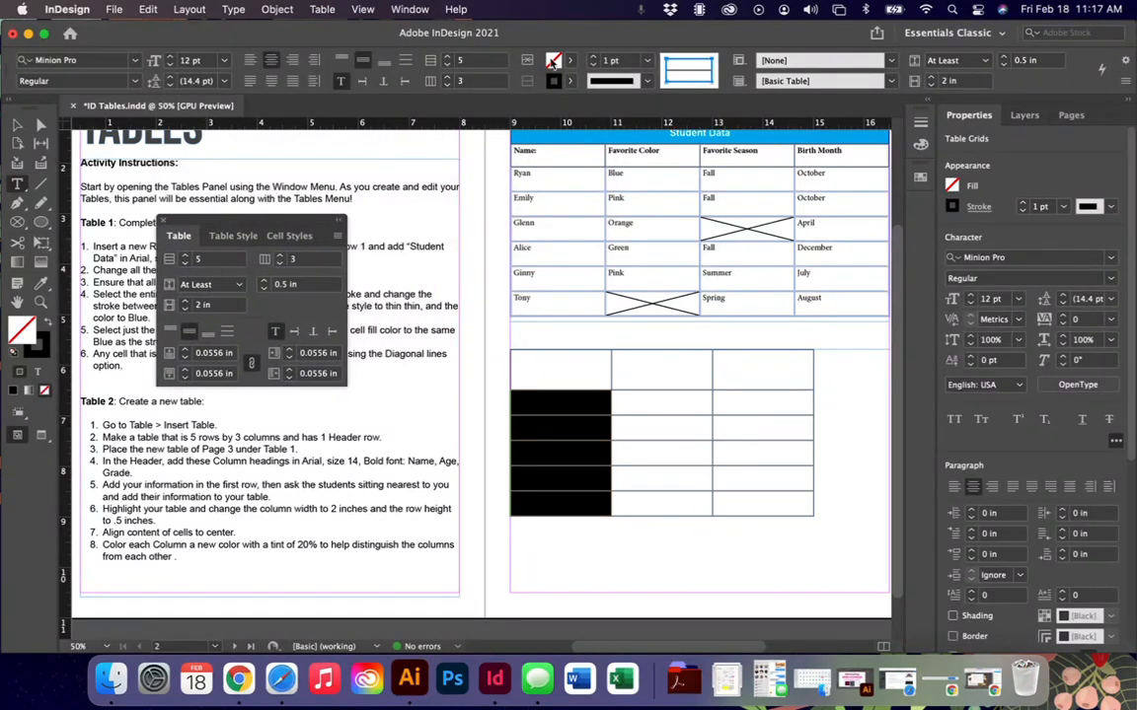
{"action": "left_click", "coordinate": [554, 60]}
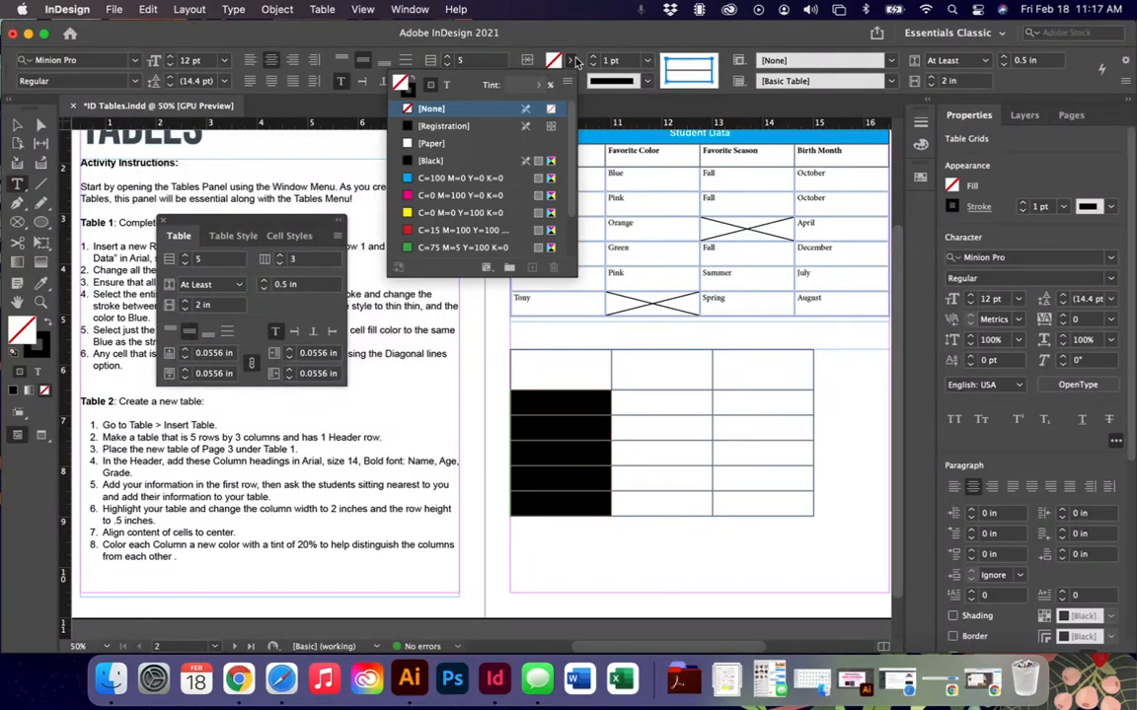
{"action": "left_click", "coordinate": [472, 196]}
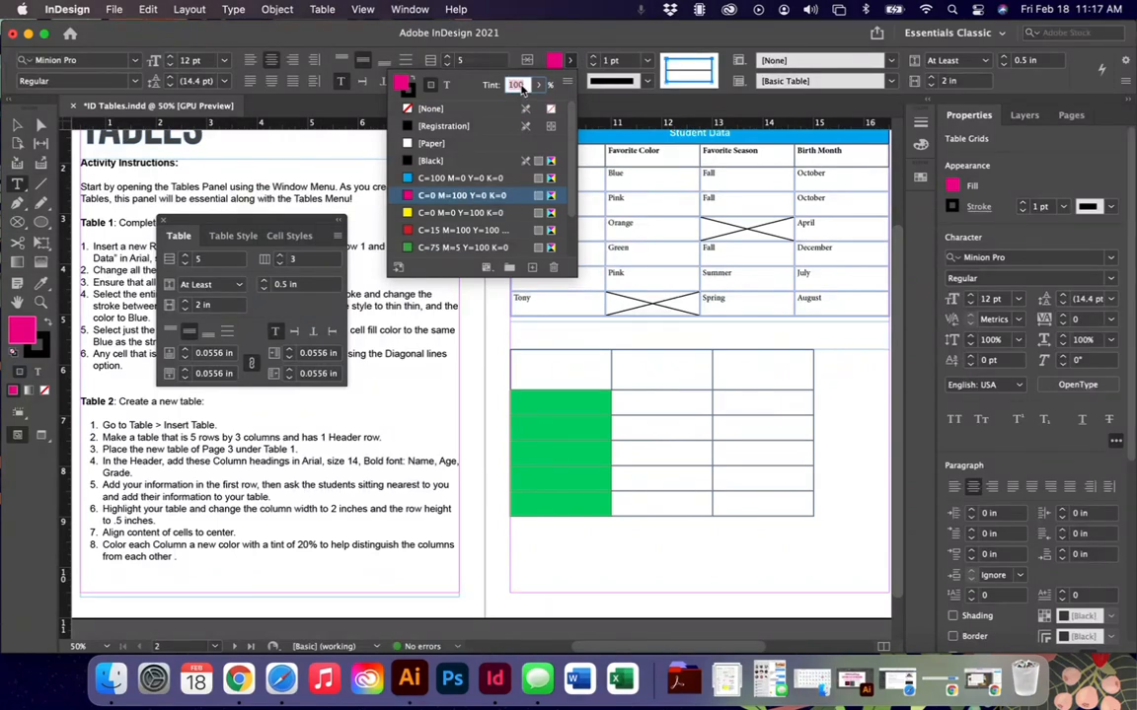
{"action": "type", "text": "20"}
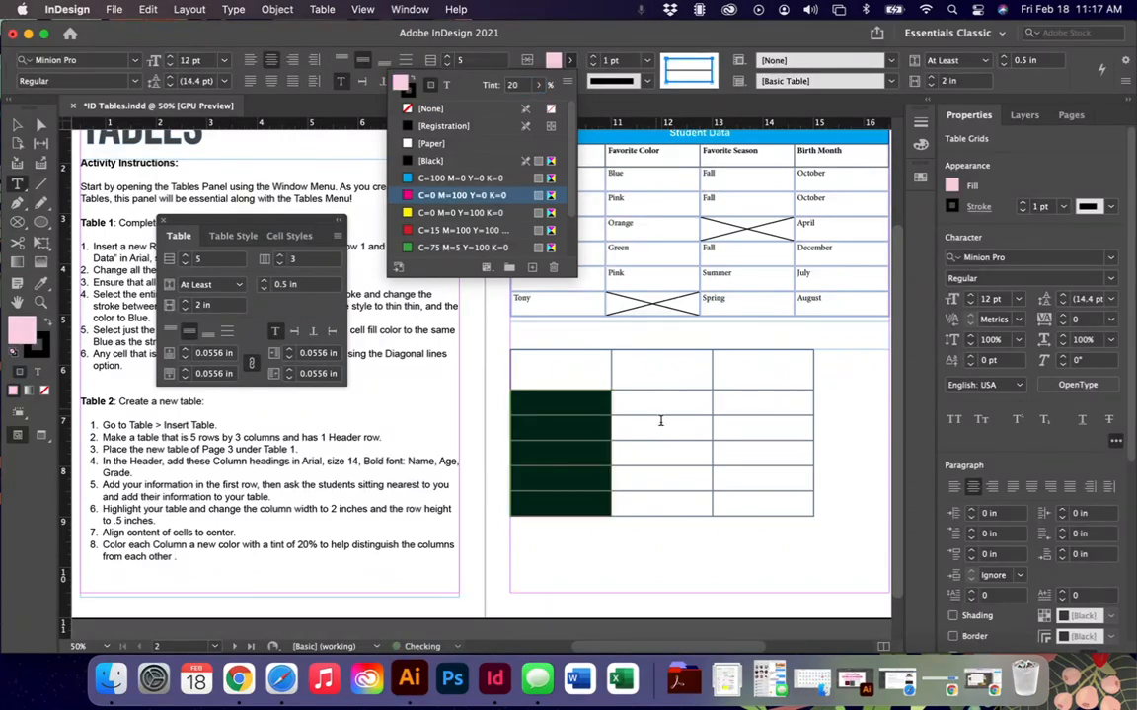
{"action": "left_click", "coordinate": [660, 427]}
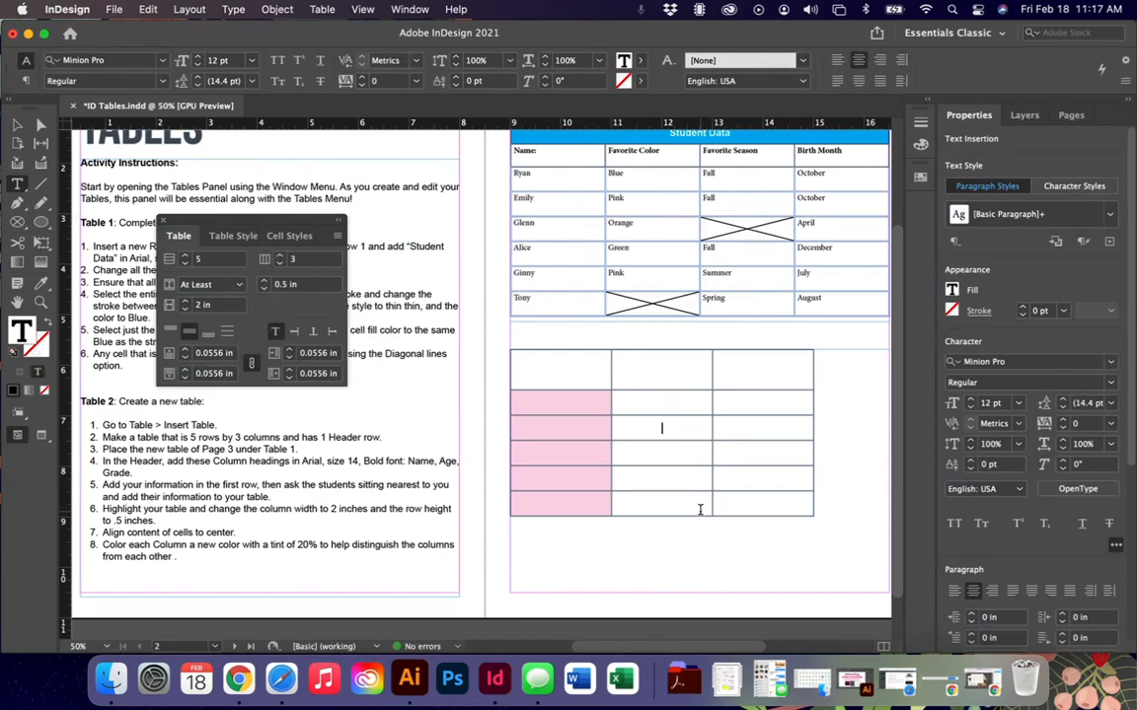
- Rotate the "Name" header text in the Student Data table by 90 degrees and change the rotation to 270 degrees
{"action": "left_click", "coordinate": [529, 150]}
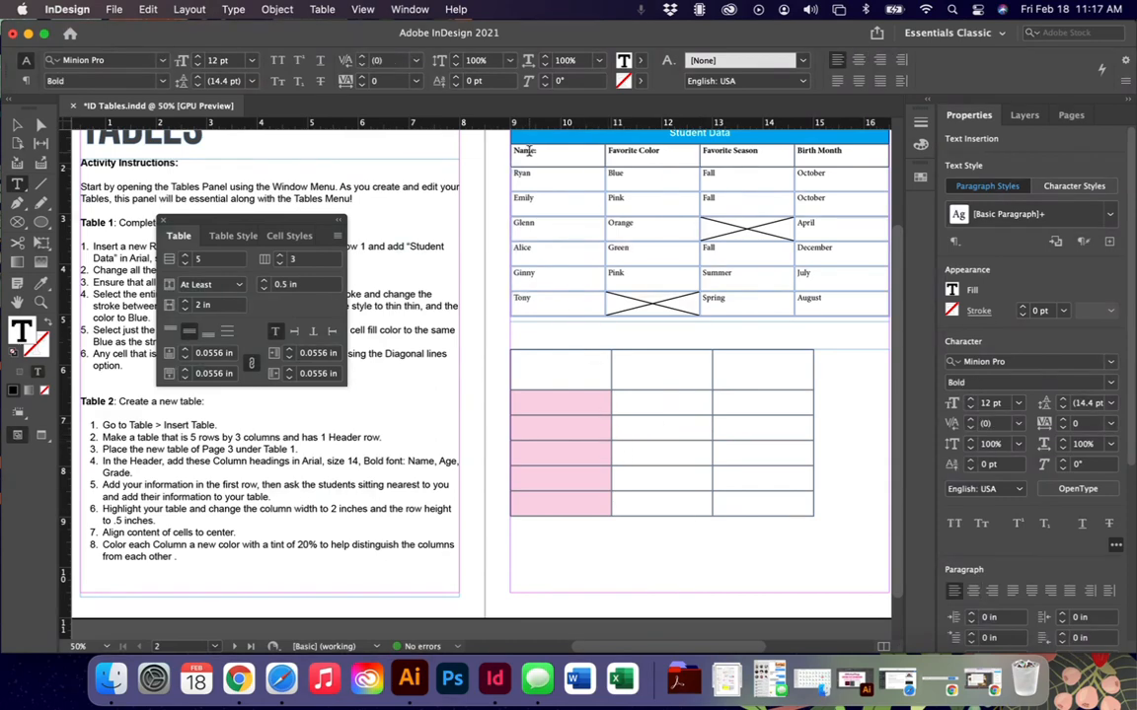
{"action": "double_click", "coordinate": [526, 150]}
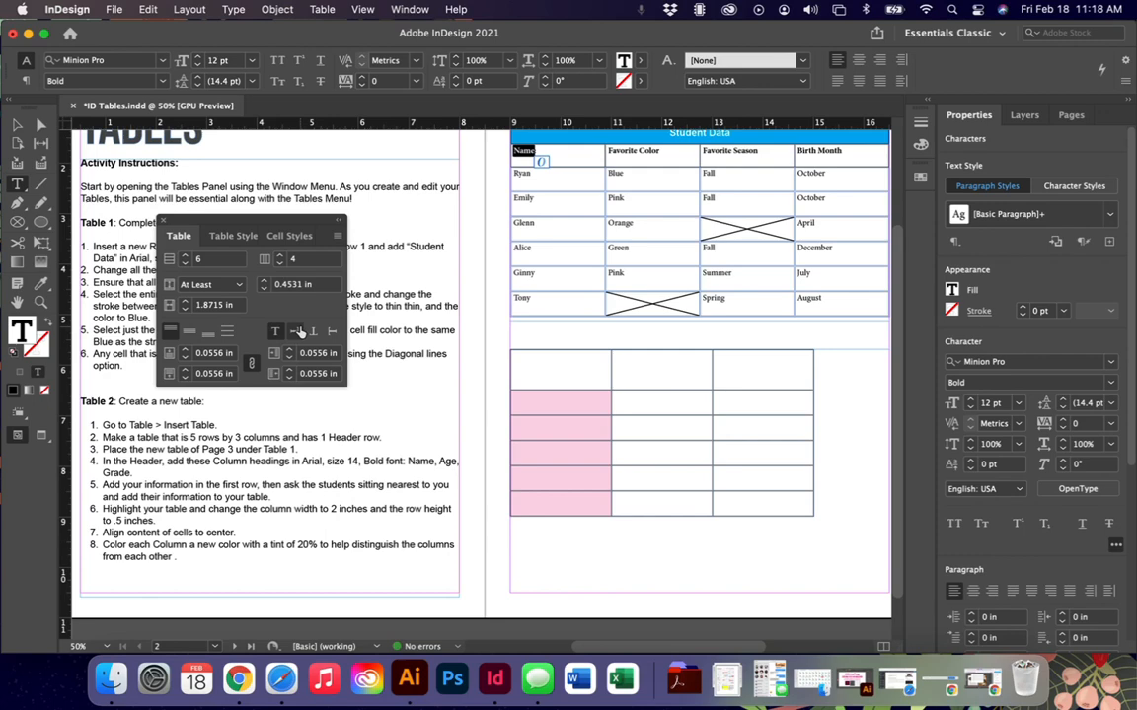
{"action": "left_click", "coordinate": [299, 332]}
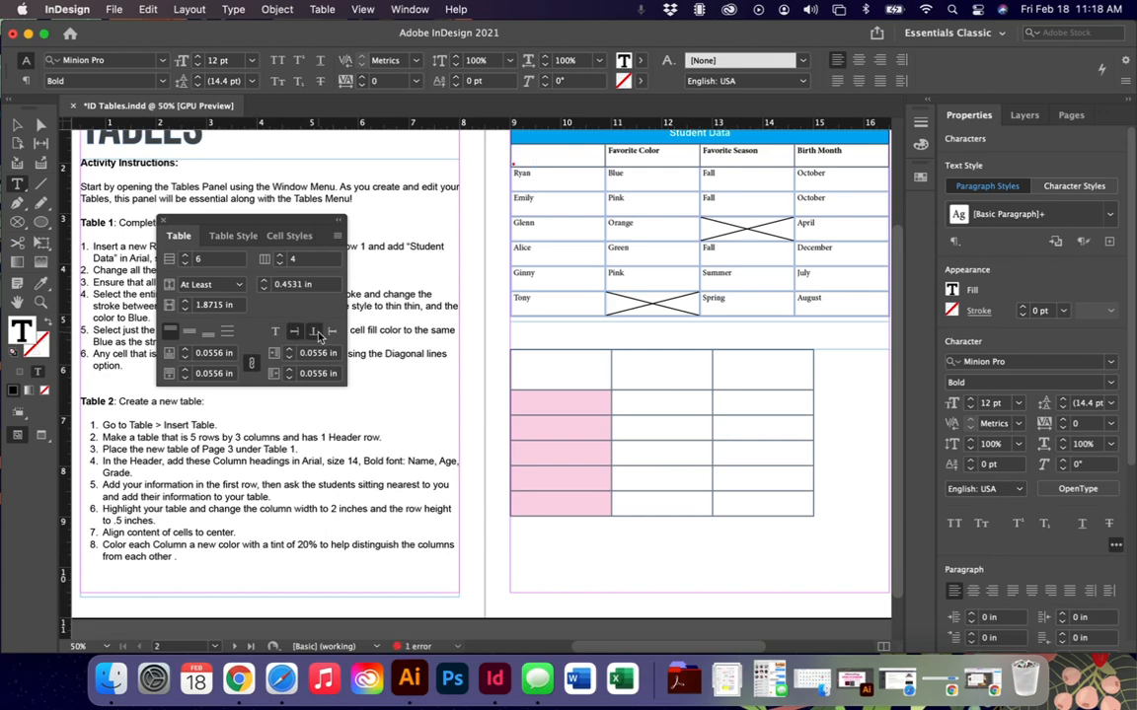
{"action": "left_click", "coordinate": [332, 332]}
- Increase the Student Data column-header row's height to about 1.54 in and narrow the first column to fit the rotated text
{"action": "left_click_drag", "start_coordinate": [533, 169], "coordinate": [516, 211]}
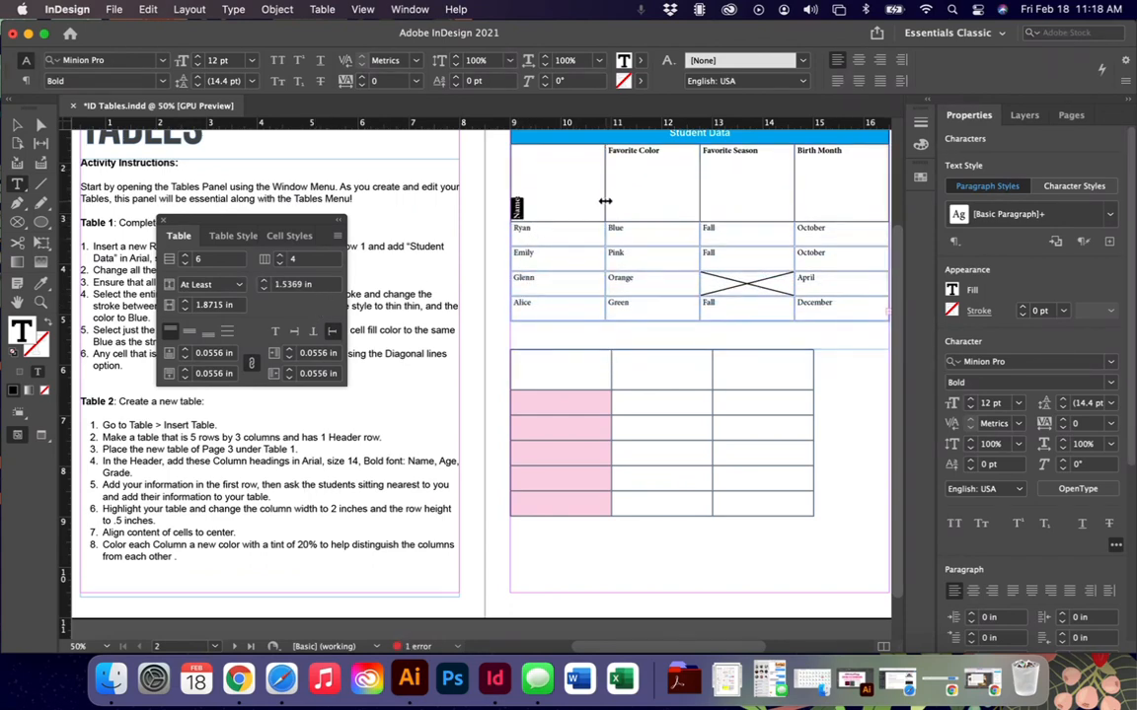
{"action": "left_click_drag", "start_coordinate": [605, 198], "coordinate": [525, 205]}
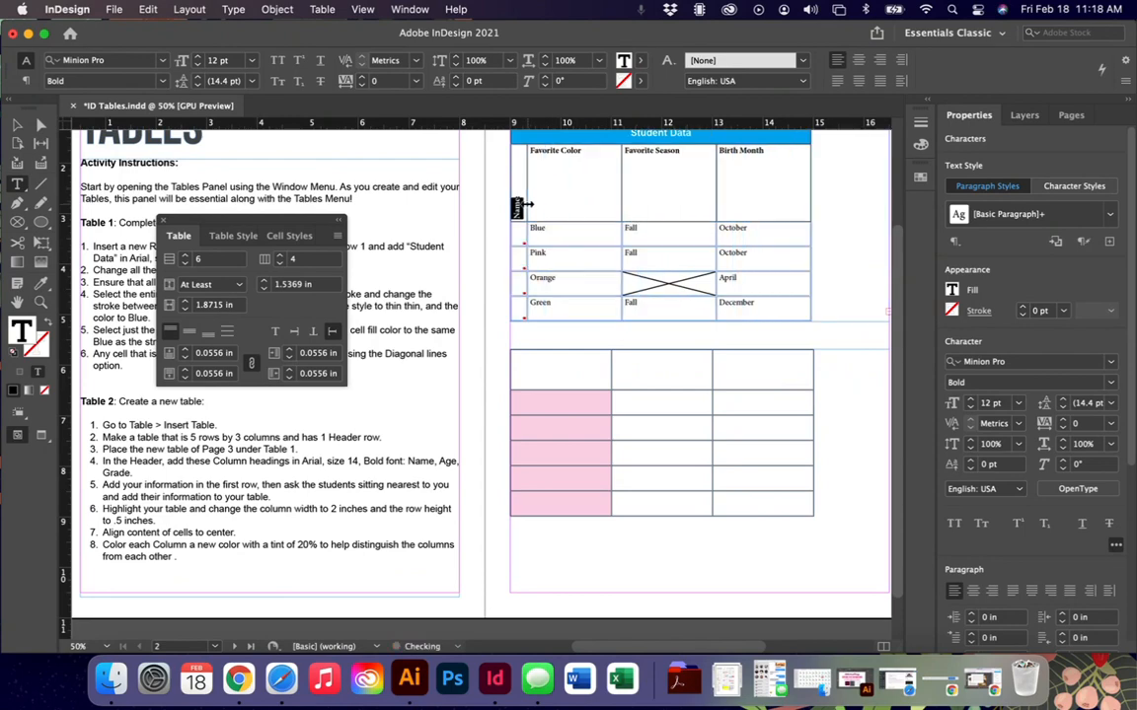
{"action": "left_click", "coordinate": [533, 228]}
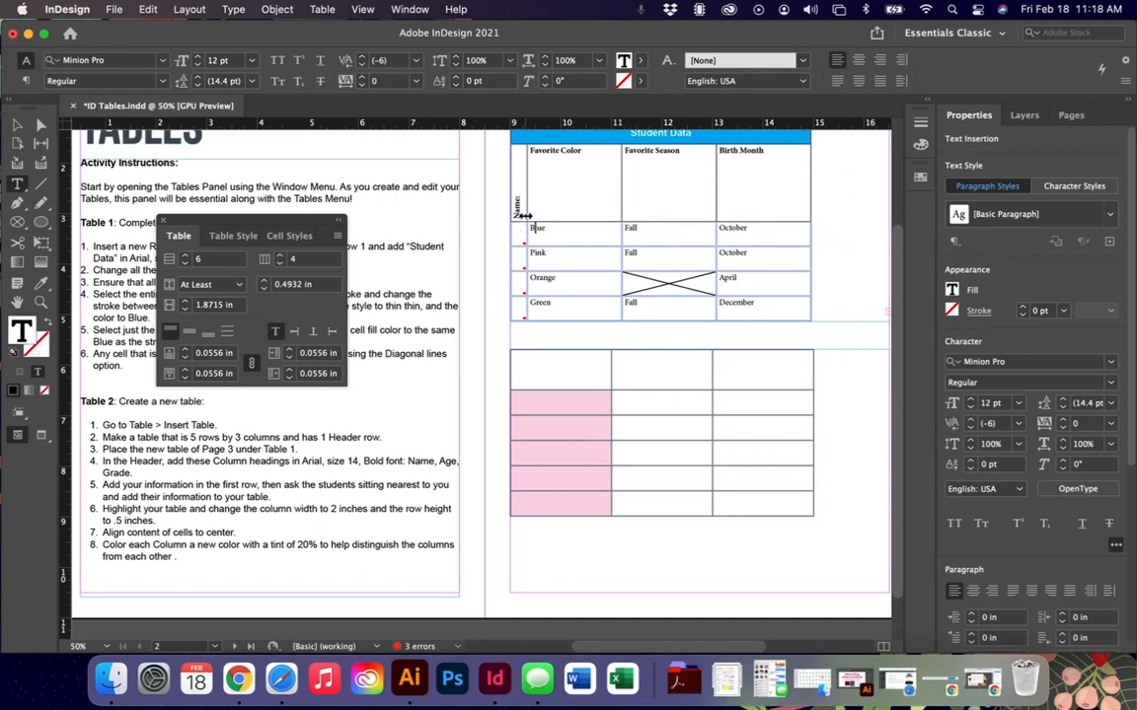
- Undo the row and column resizing and the text rotation in the Student Data table
{"action": "key", "text": "super+z"}
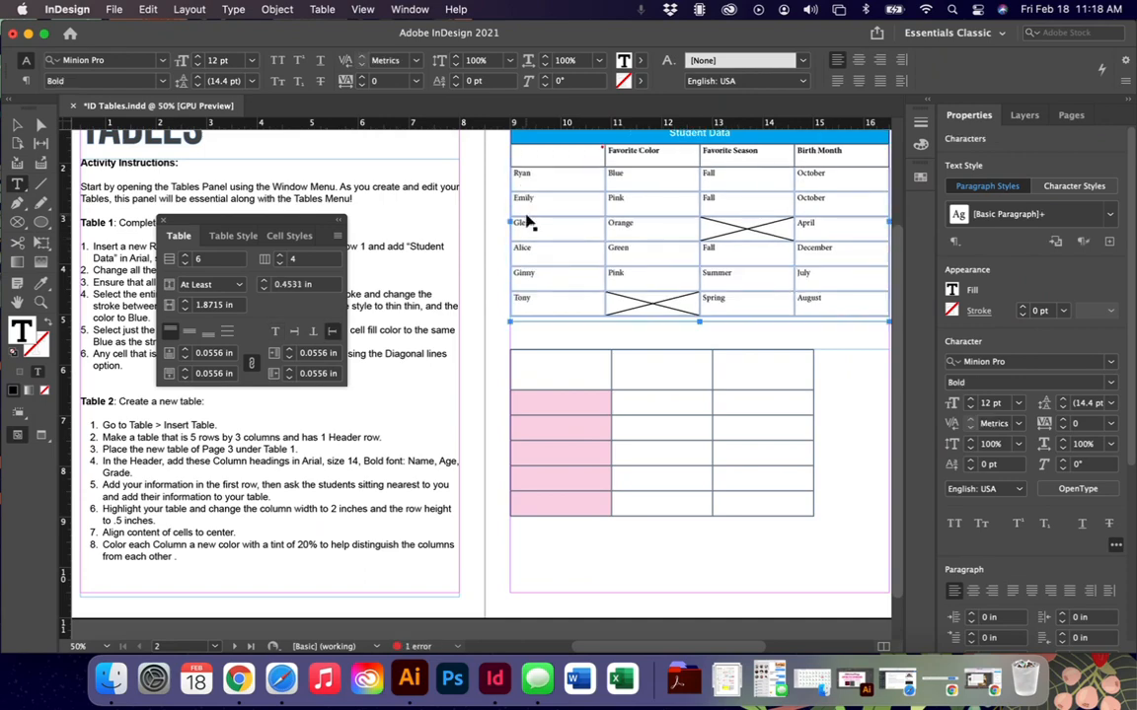
{"action": "key", "text": "super+z"}
{"action": "key", "text": "super+z"}
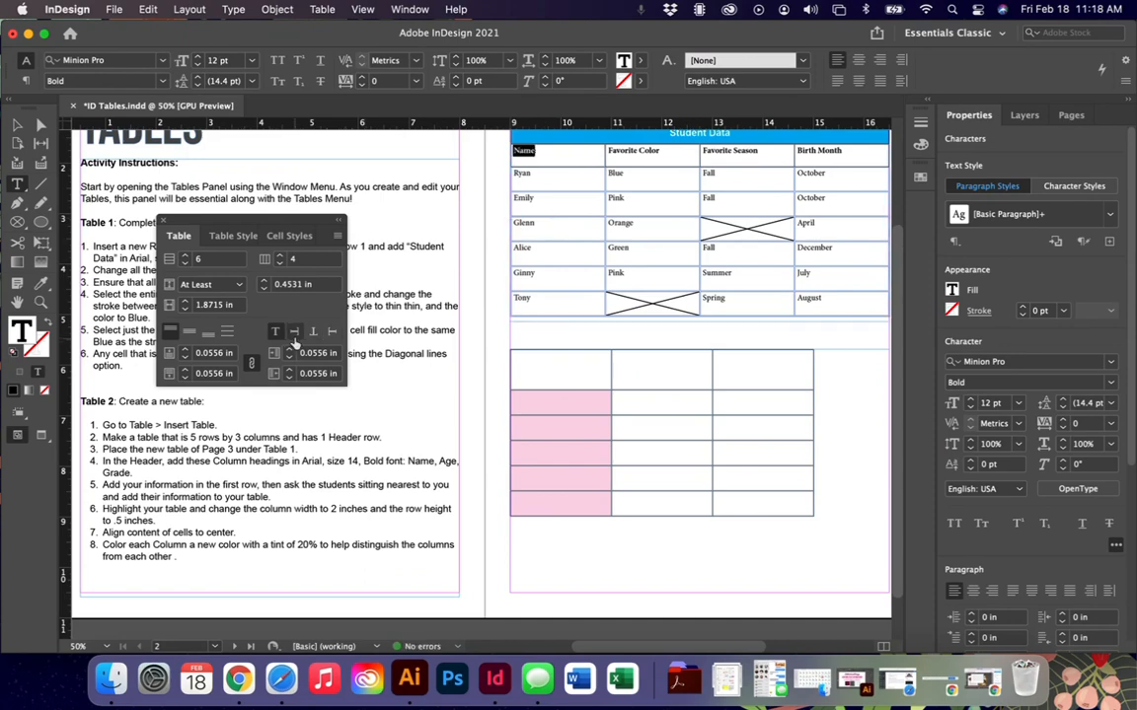
- Create a new table style from the Student Data table and open its style options
{"action": "left_click", "coordinate": [232, 235]}
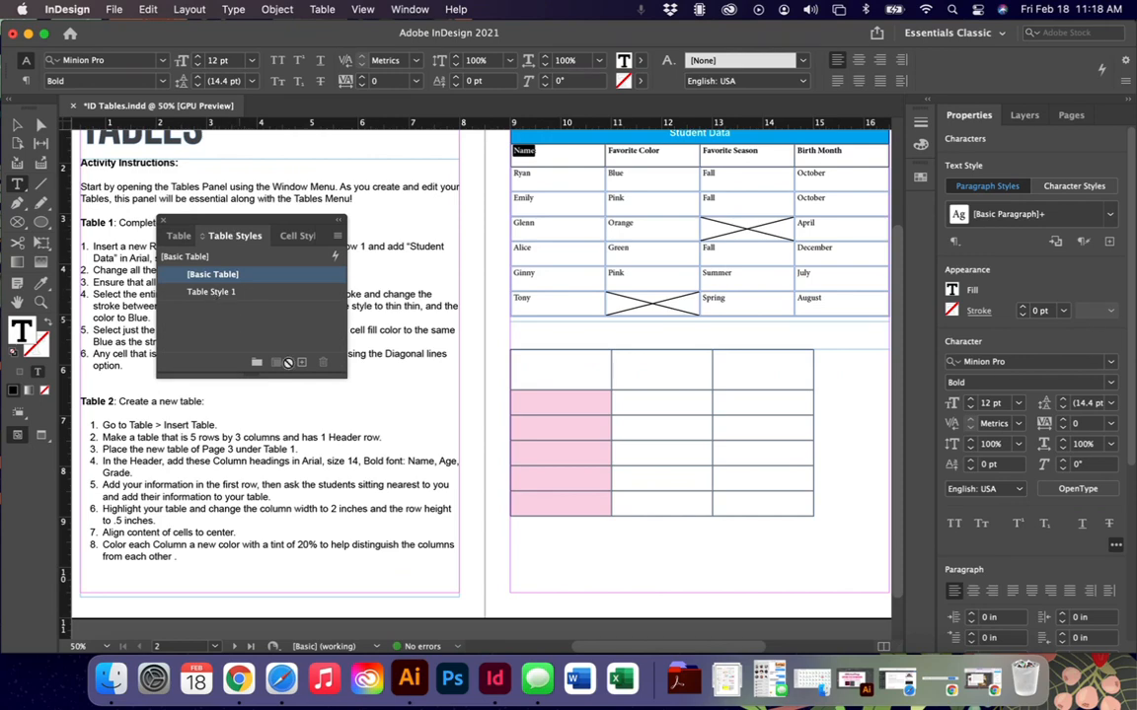
{"action": "left_click", "coordinate": [302, 362]}
{"action": "double_click", "coordinate": [233, 293]}
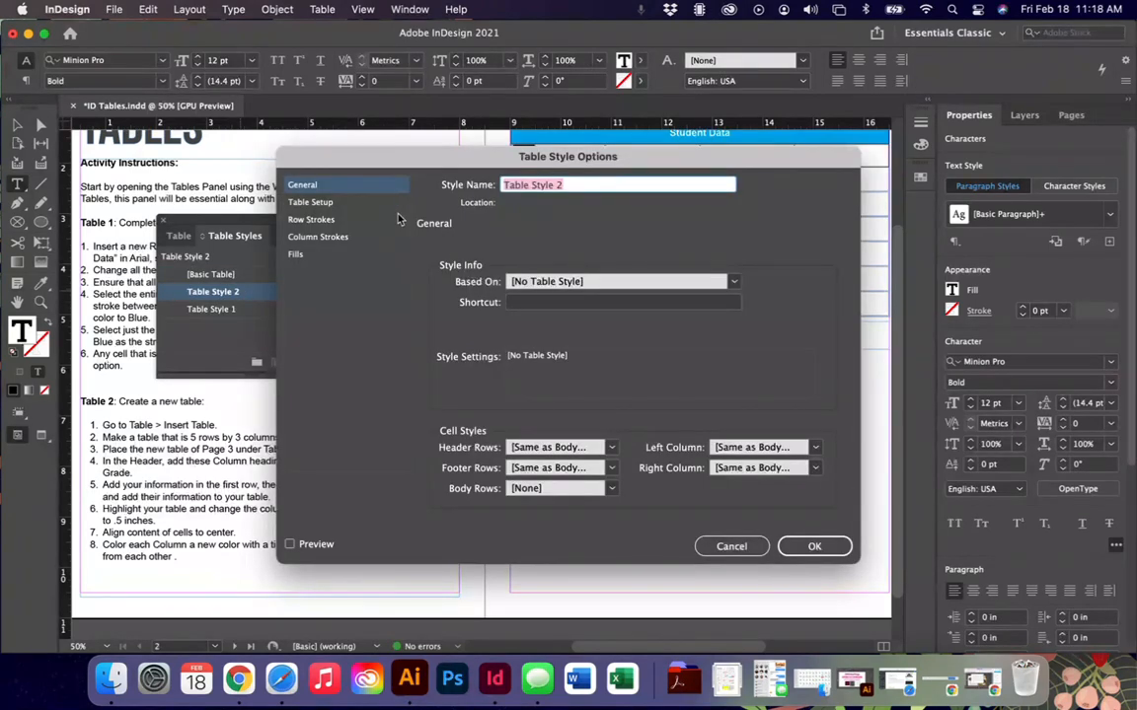
- Examine the new table style's row stroke, column stroke and fill settings, cancel the options and close the table panel group
{"action": "left_click", "coordinate": [341, 219]}
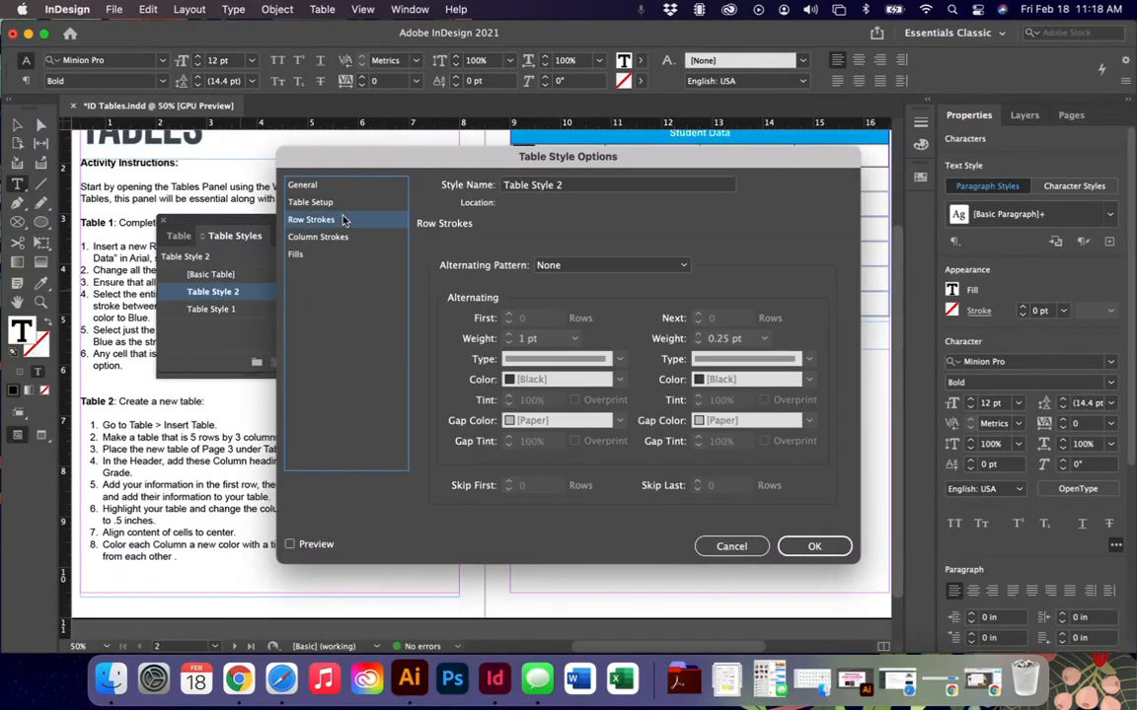
{"action": "left_click", "coordinate": [314, 237]}
{"action": "left_click", "coordinate": [315, 256]}
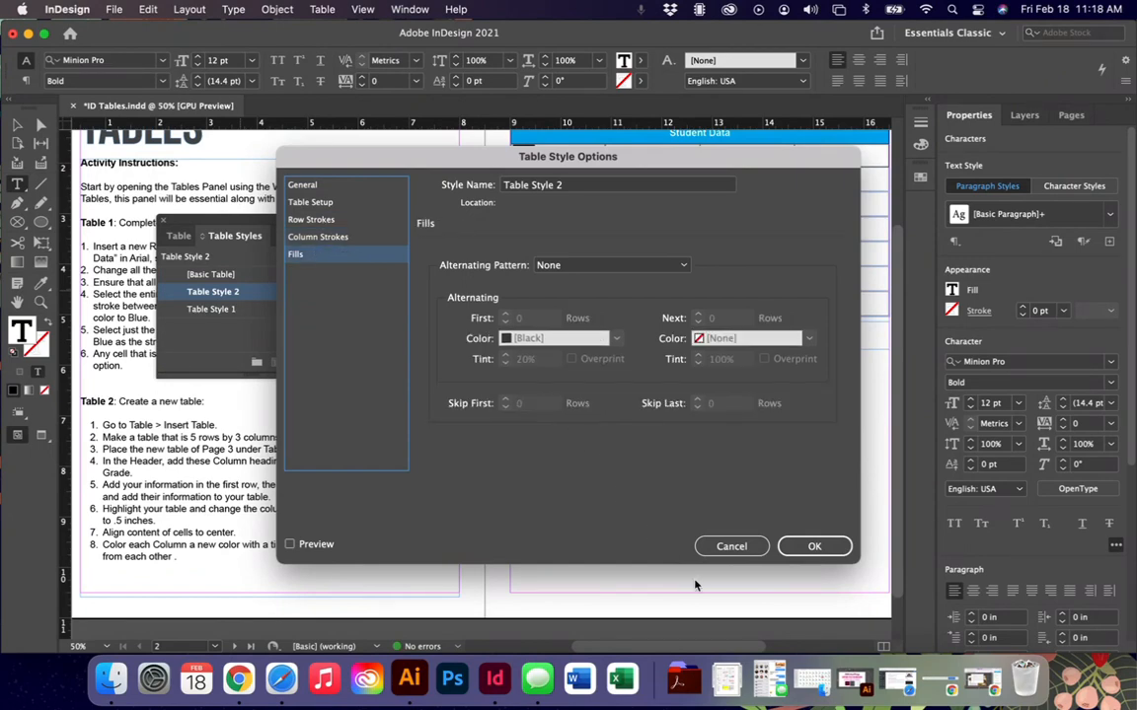
{"action": "left_click", "coordinate": [731, 545]}
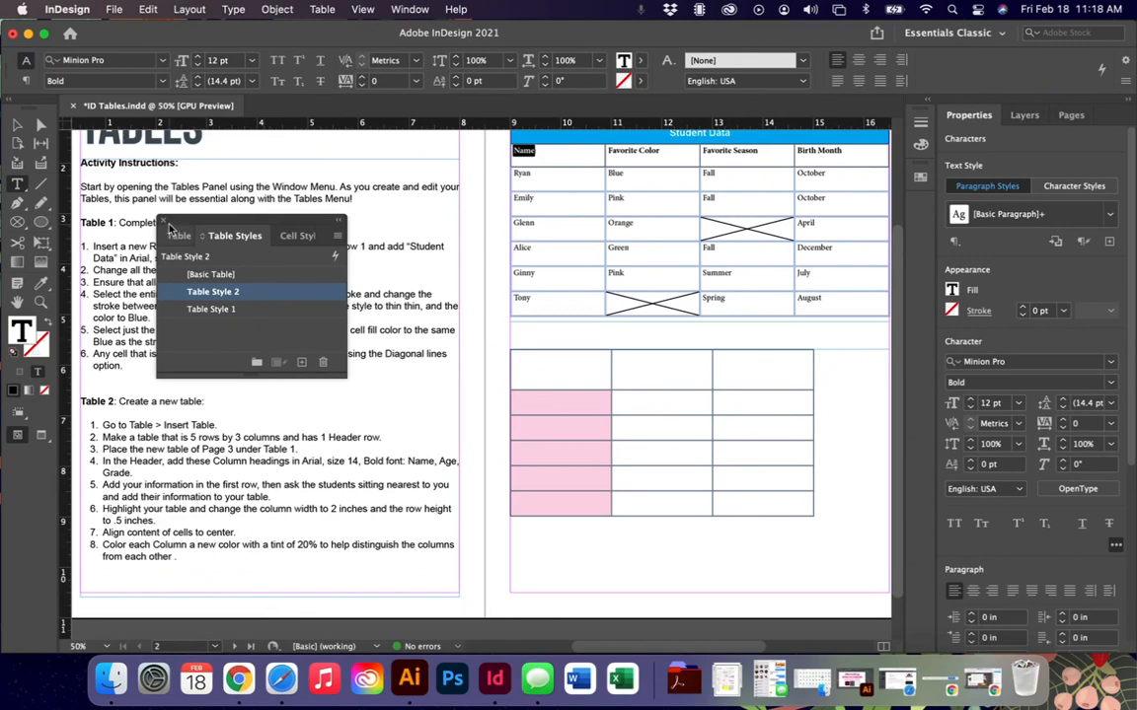
{"action": "left_click", "coordinate": [164, 222]}
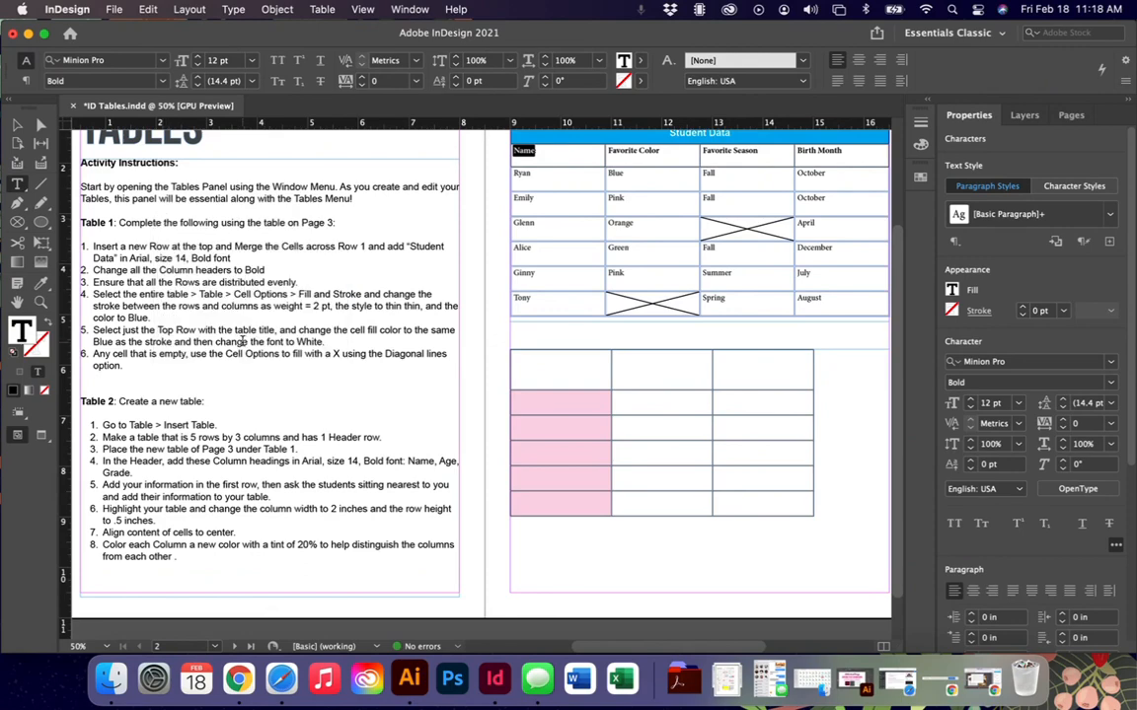